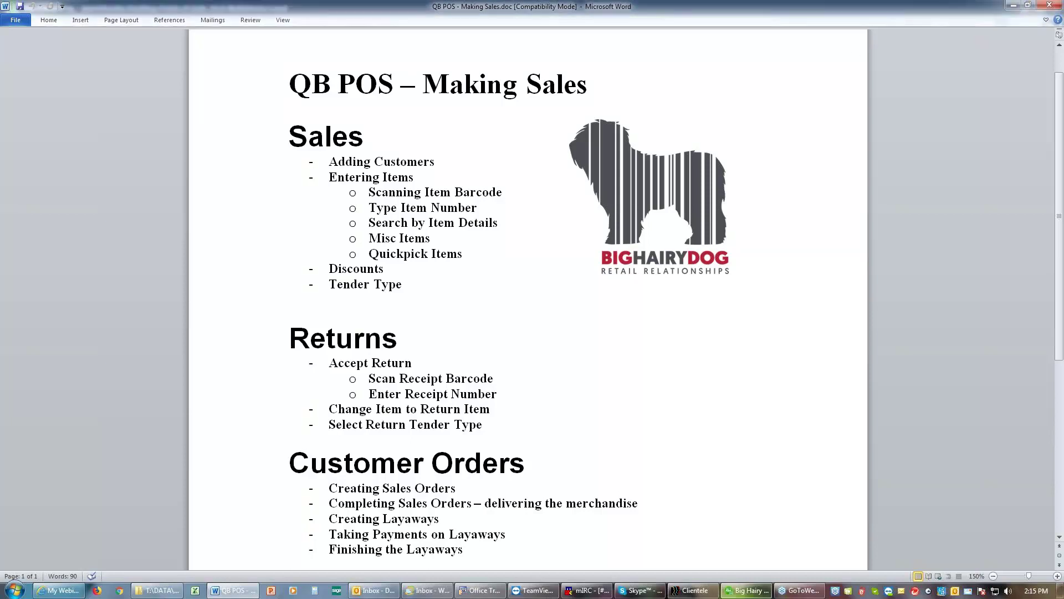
Step: Start a new sale in QuickBooks POS and search customers by the customer's last name
mouse_move(759, 593)
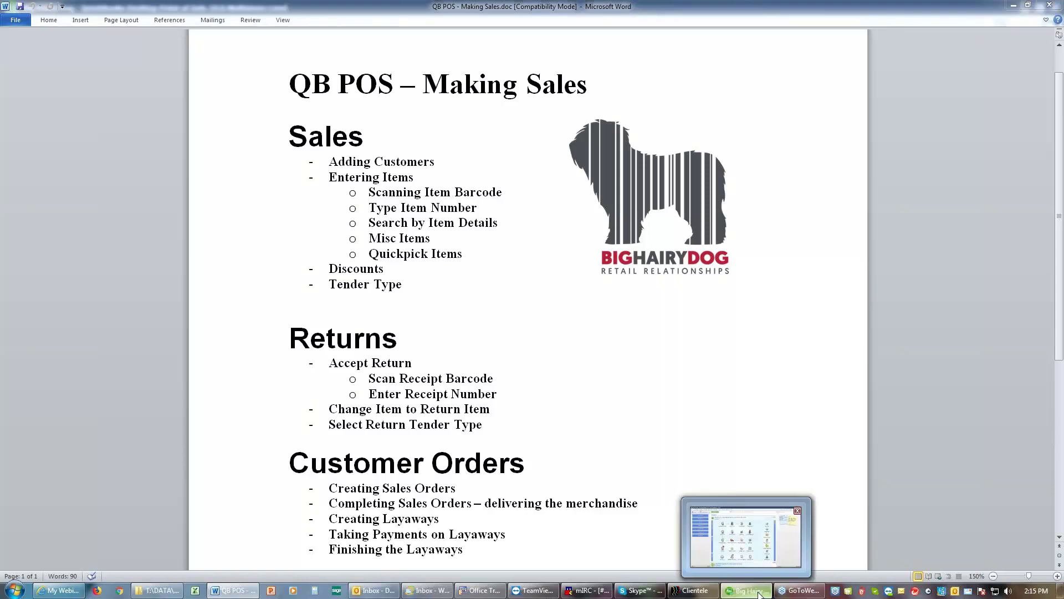
click(728, 560)
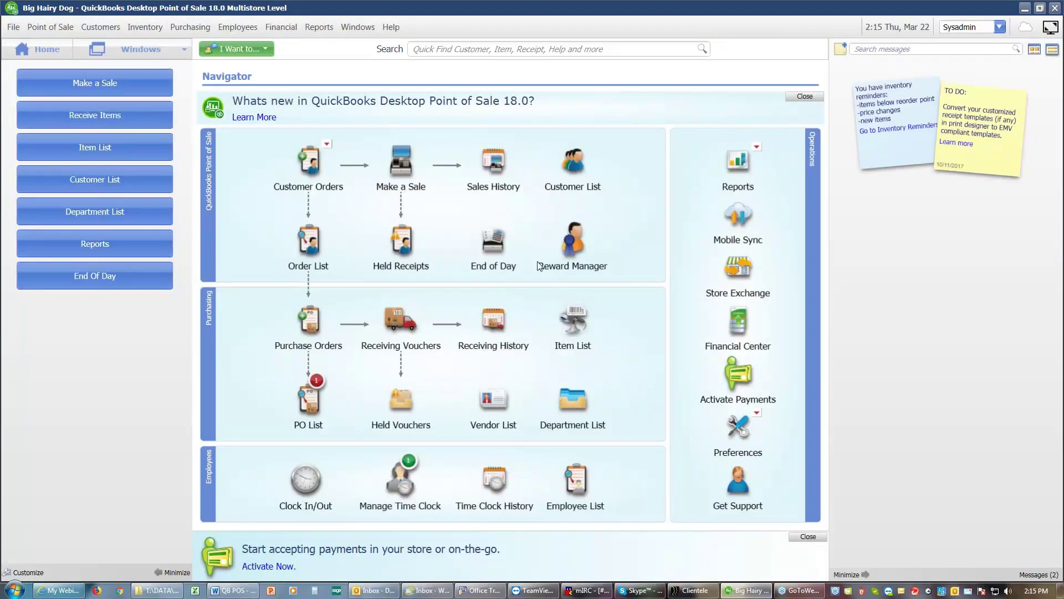
click(413, 173)
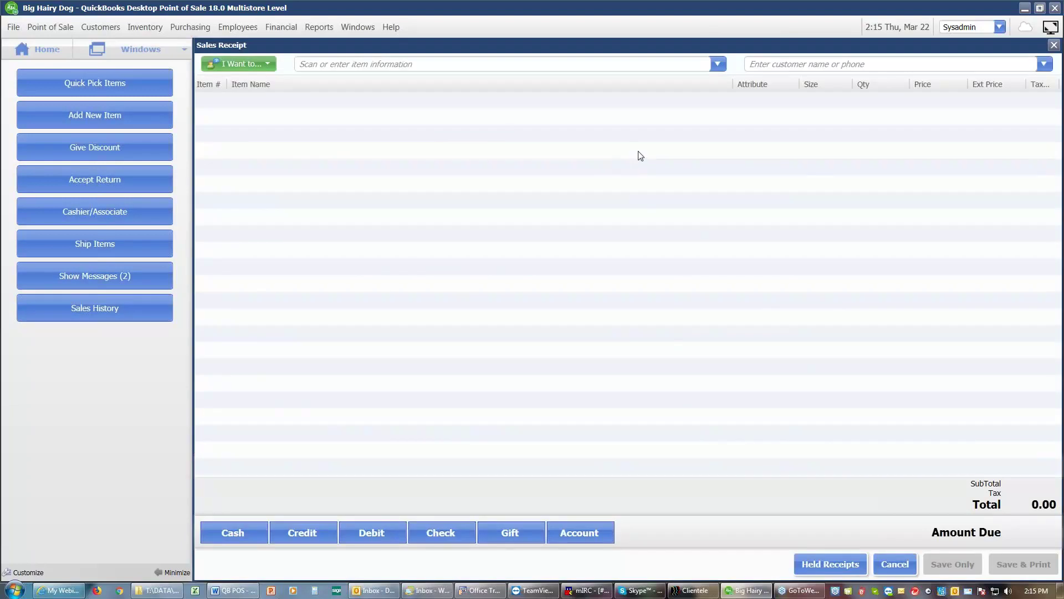
click(769, 62)
text(Fr)
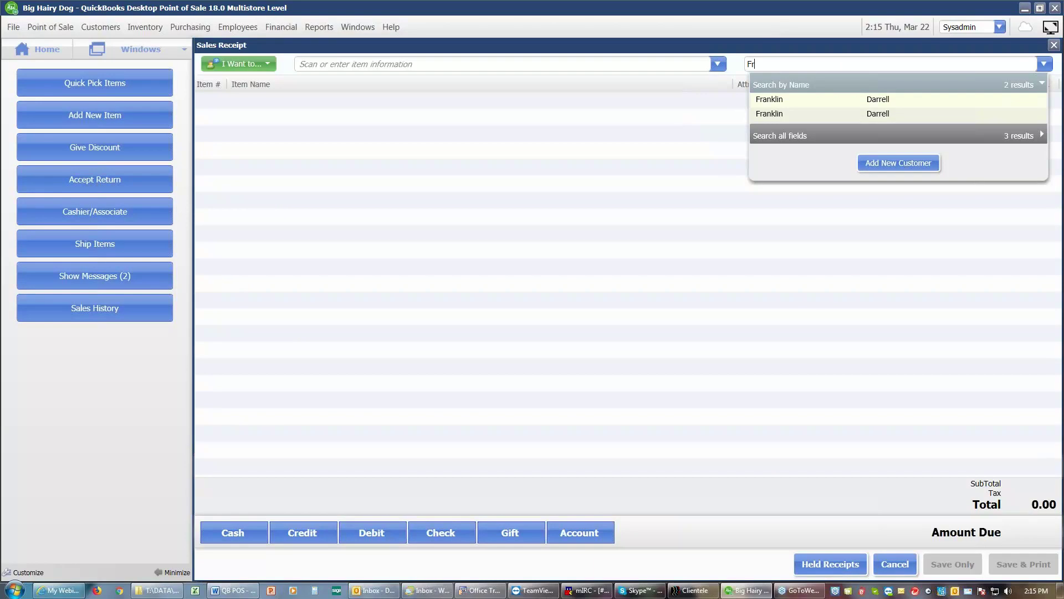
text(anklin)
Step: Create a new customer with their first name filled in and save them onto the receipt
click(888, 164)
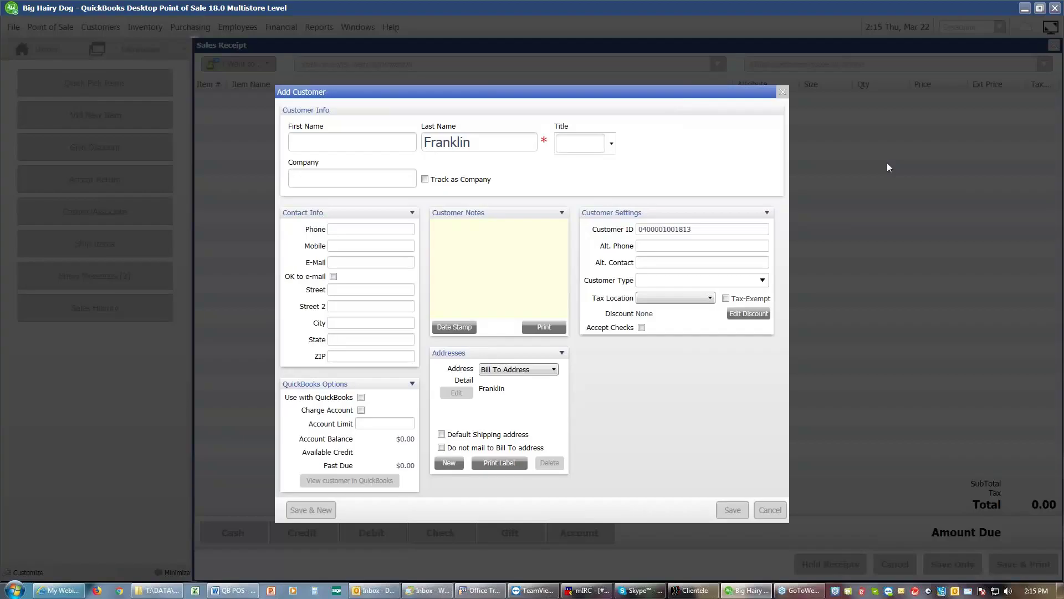
text(David)
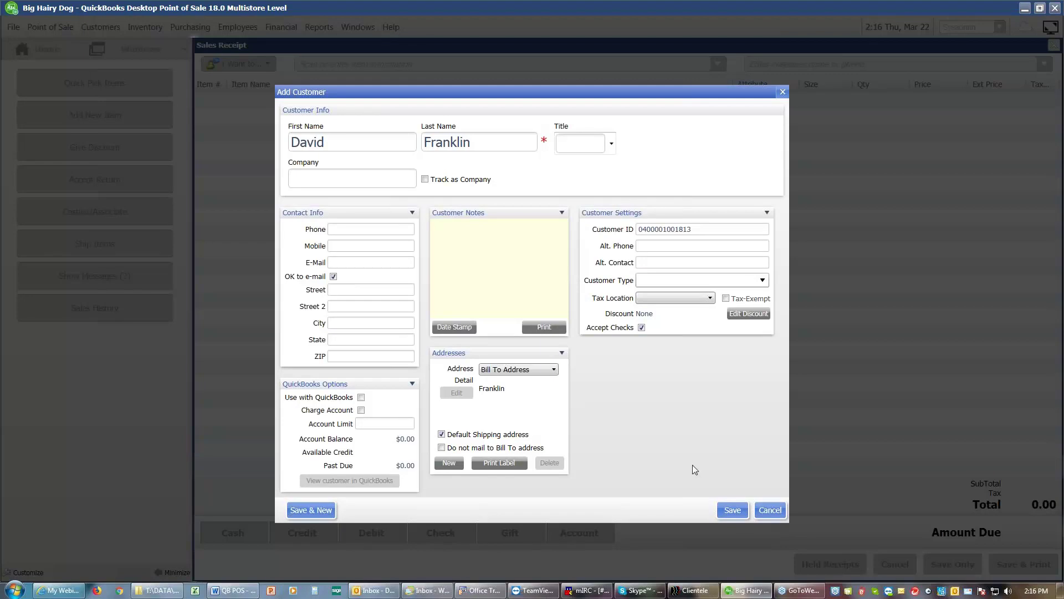
click(733, 510)
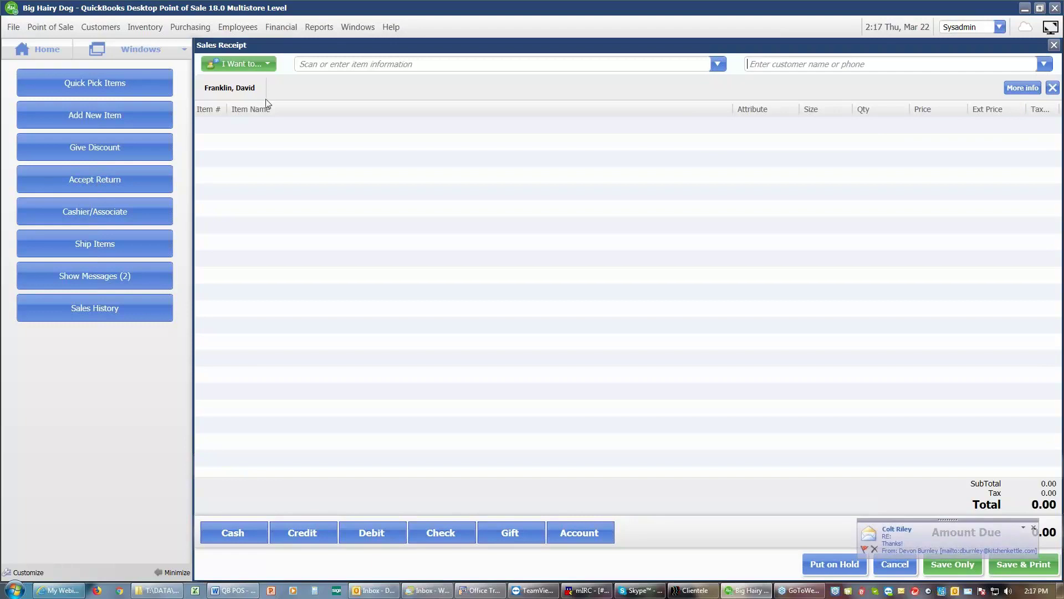
Step: Add items 741 Magic Springs, Cookie Monster Mug and MOM Mugs to the receipt
click(311, 71)
text(741)
key(Return)
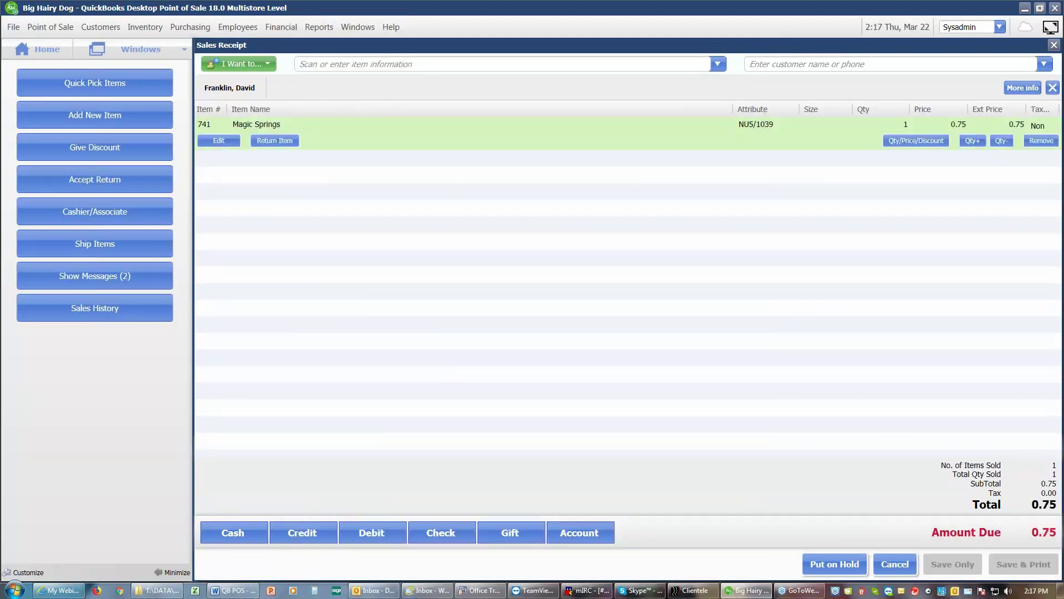
text(741)
key(BackSpace)
key(BackSpace)
key(BackSpace)
click(340, 275)
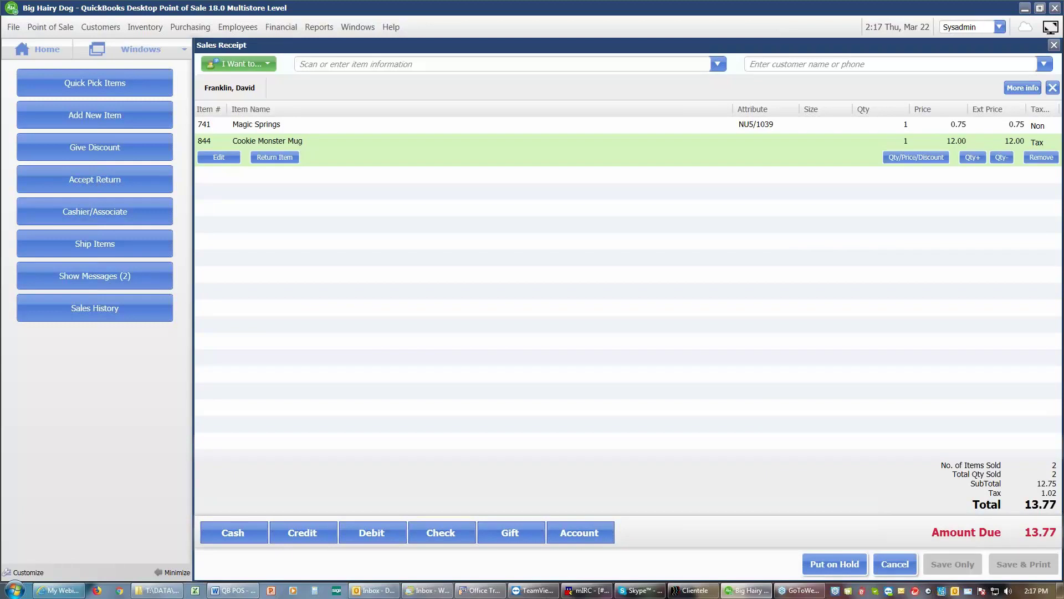
text(mom)
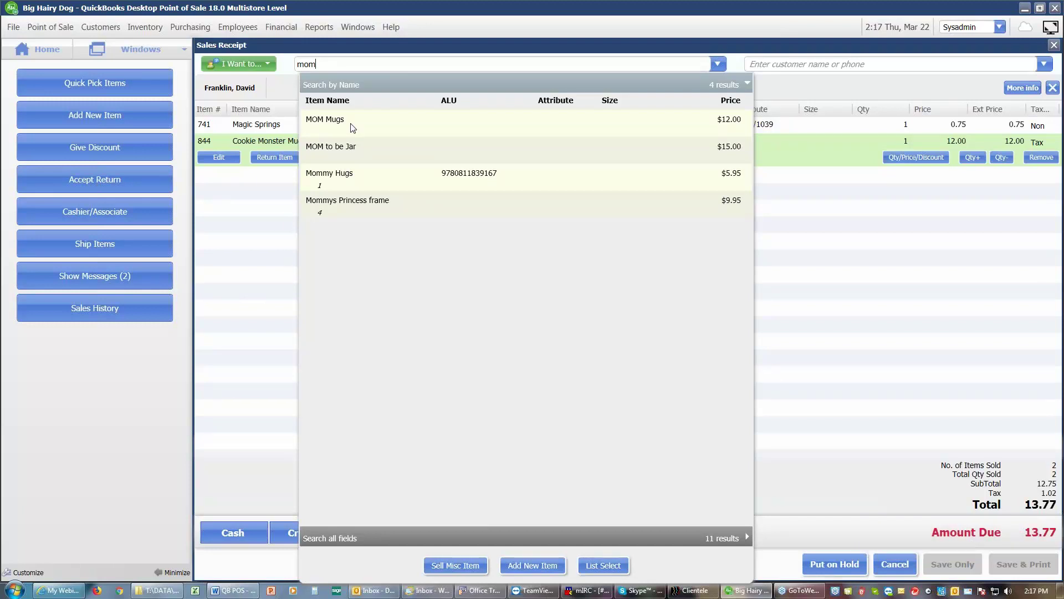
click(351, 127)
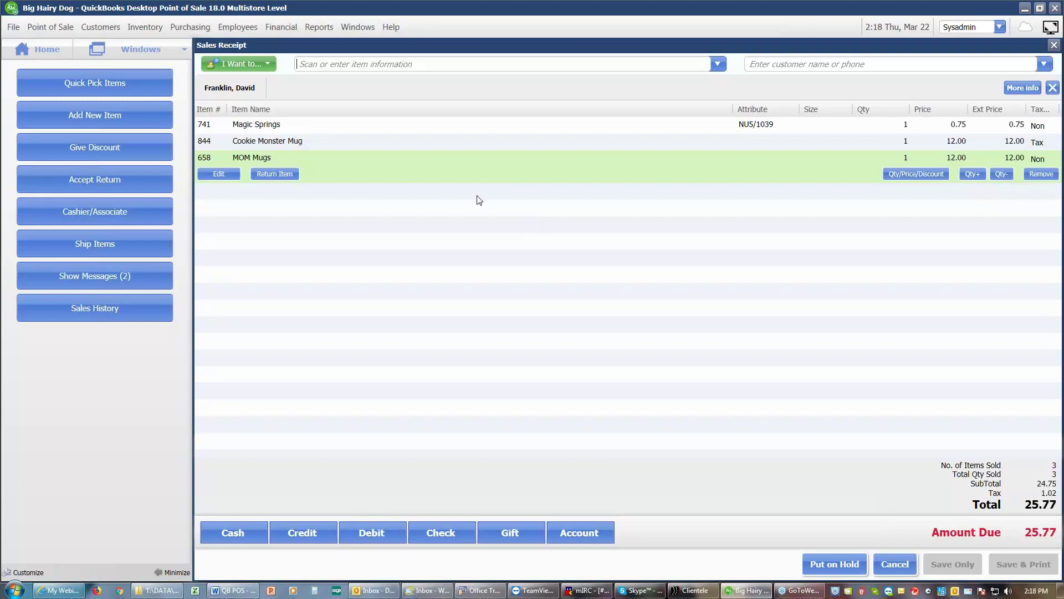
Step: Give the Cookie Monster Mug line a 15% discount named Multi
click(394, 146)
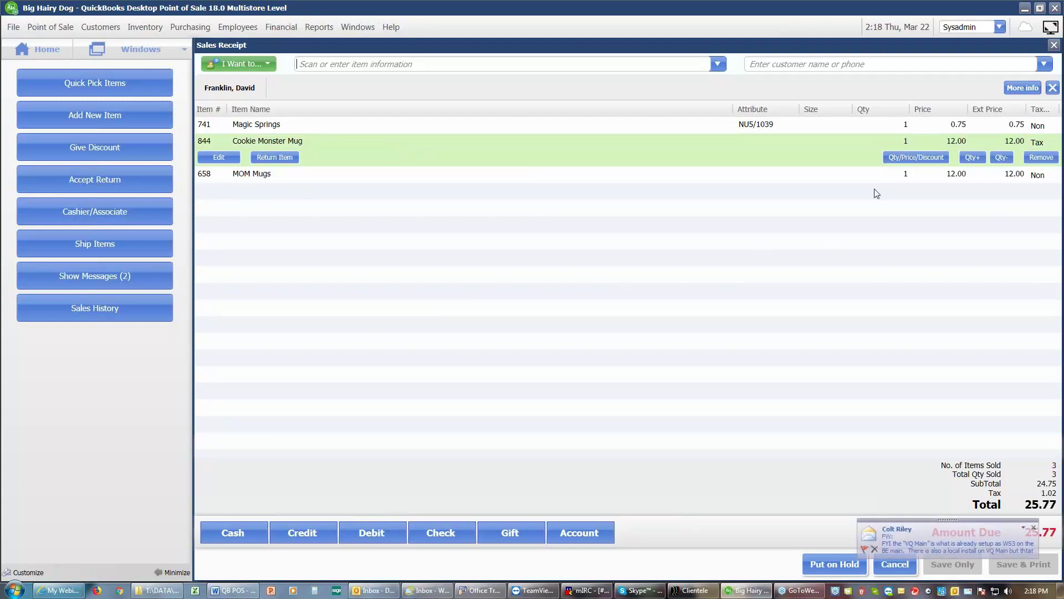
click(898, 163)
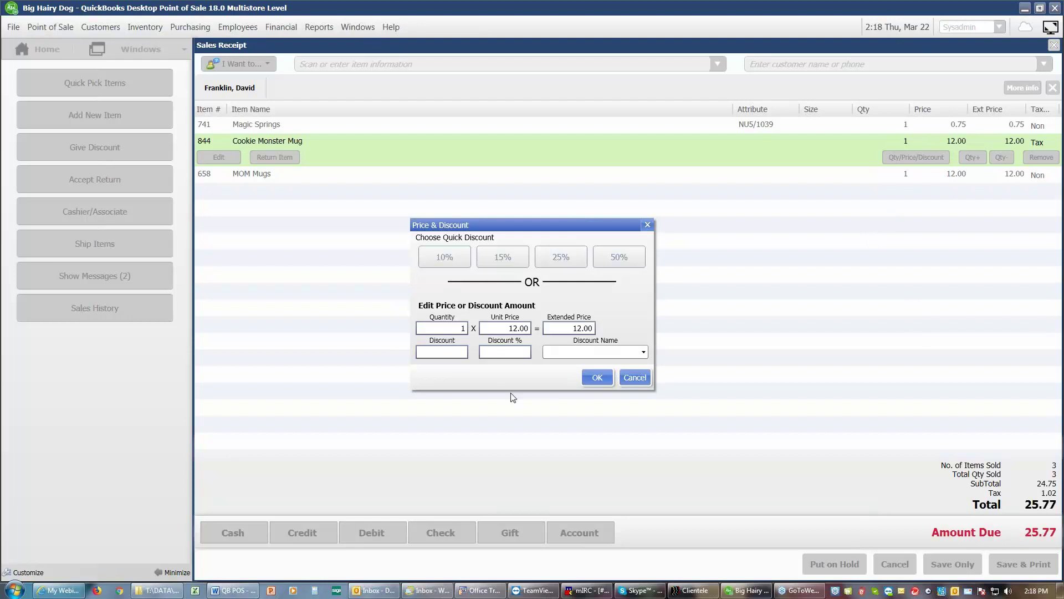
click(515, 352)
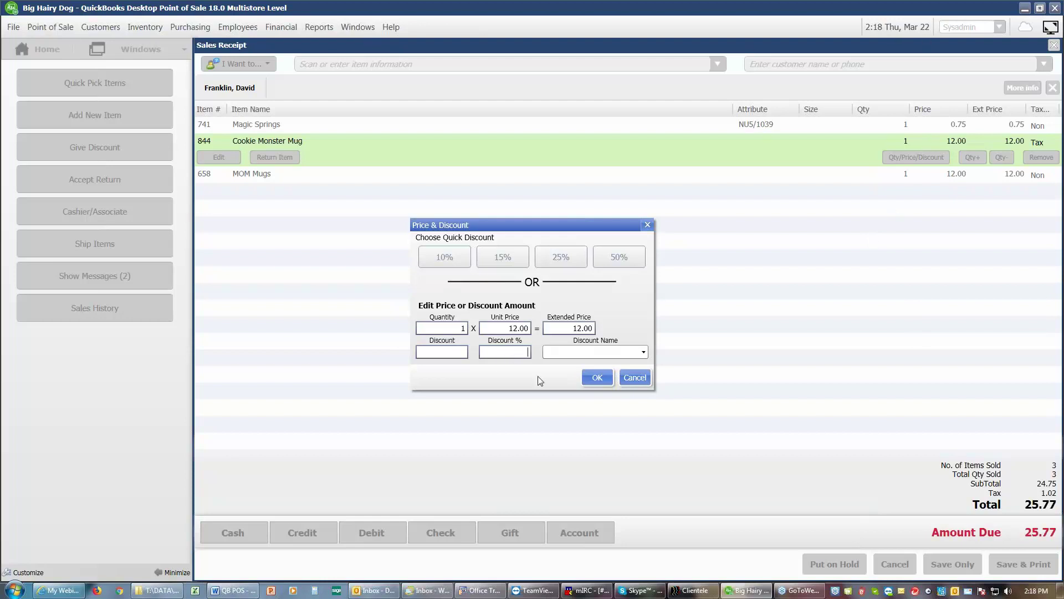
text(15)
click(644, 352)
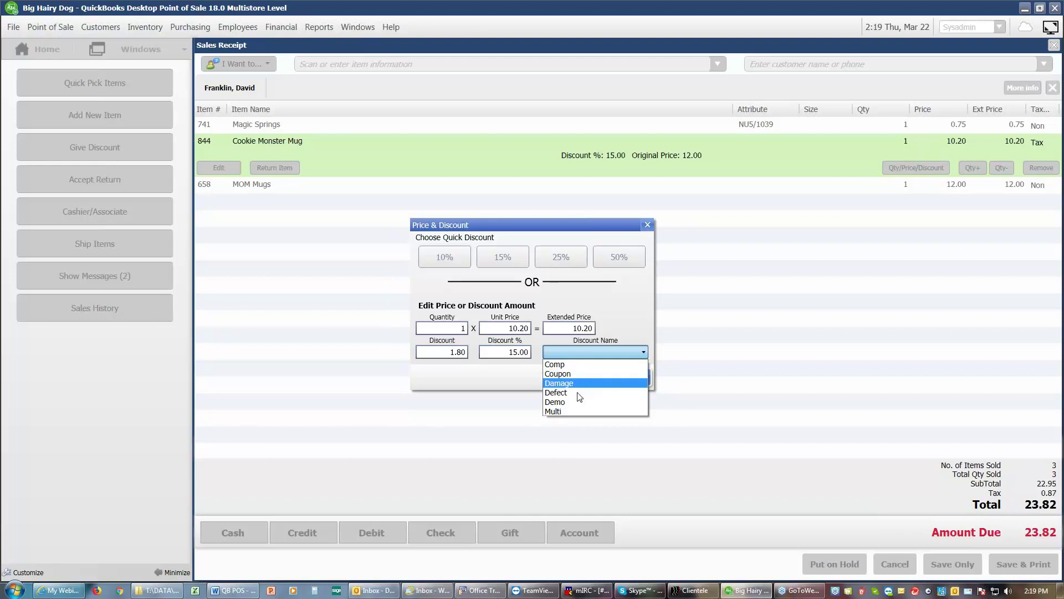
click(570, 412)
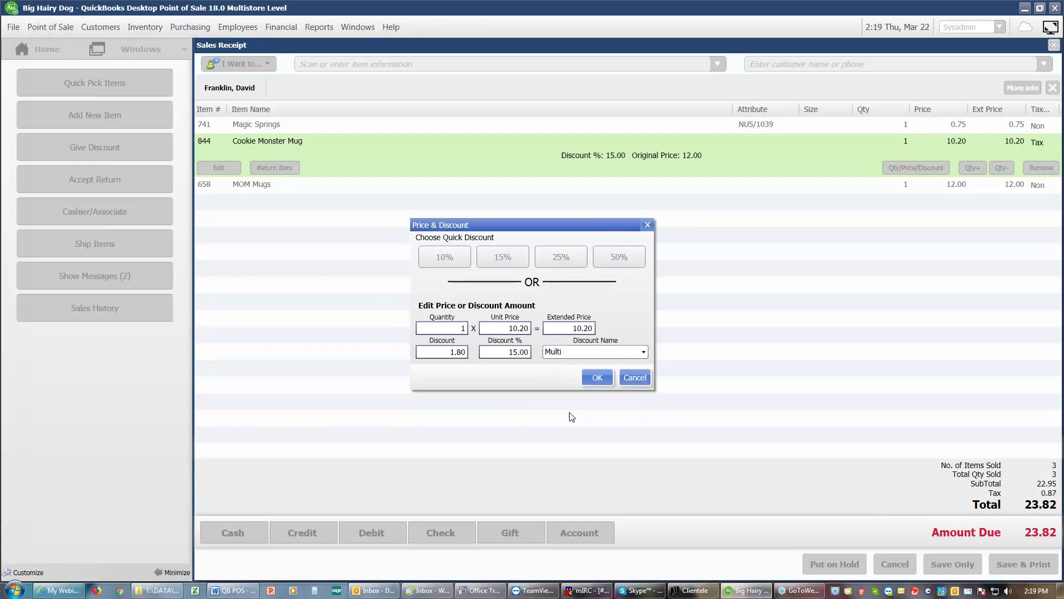
click(598, 377)
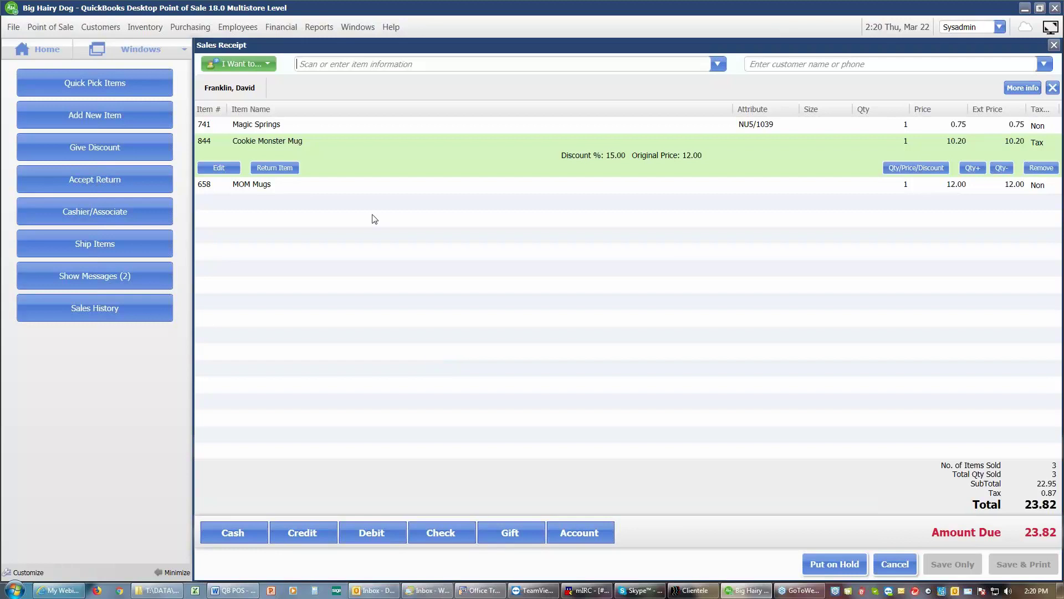
Step: Add a Miscellaneous Item with a unit price of 20.00 to the receipt
click(261, 64)
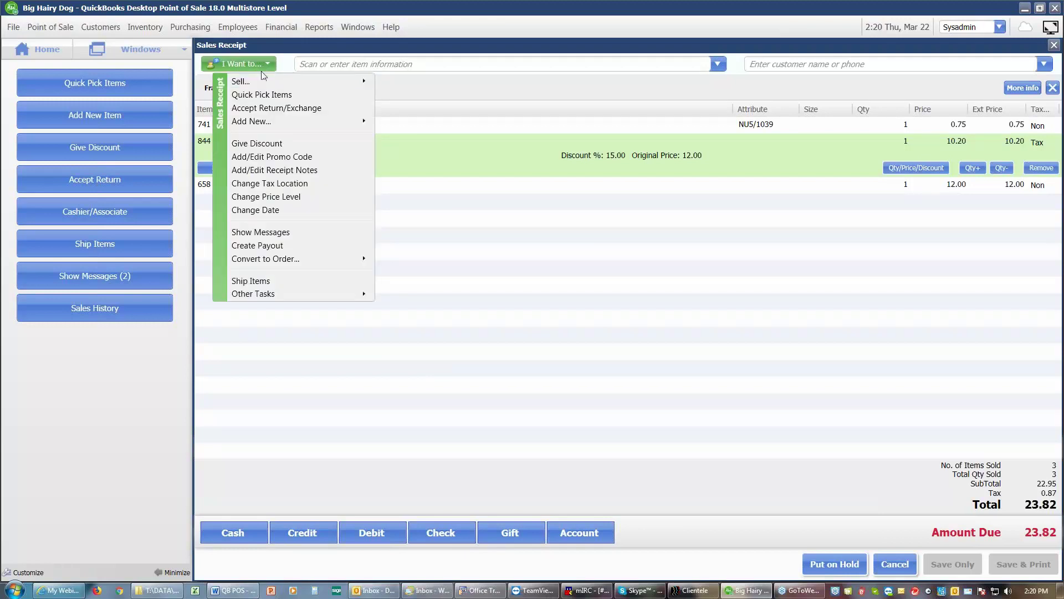
mouse_move(264, 82)
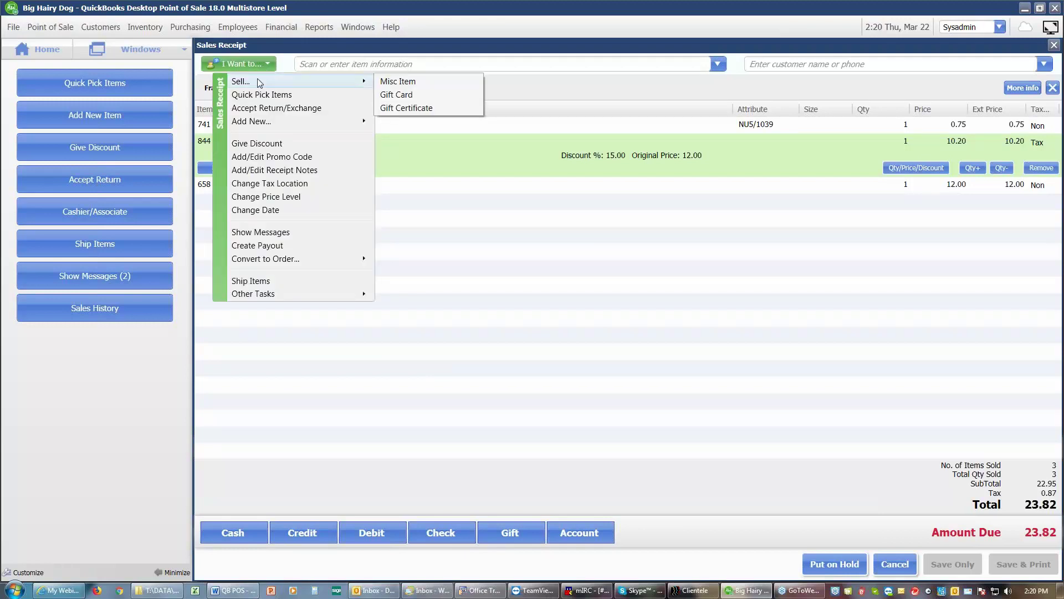
click(401, 83)
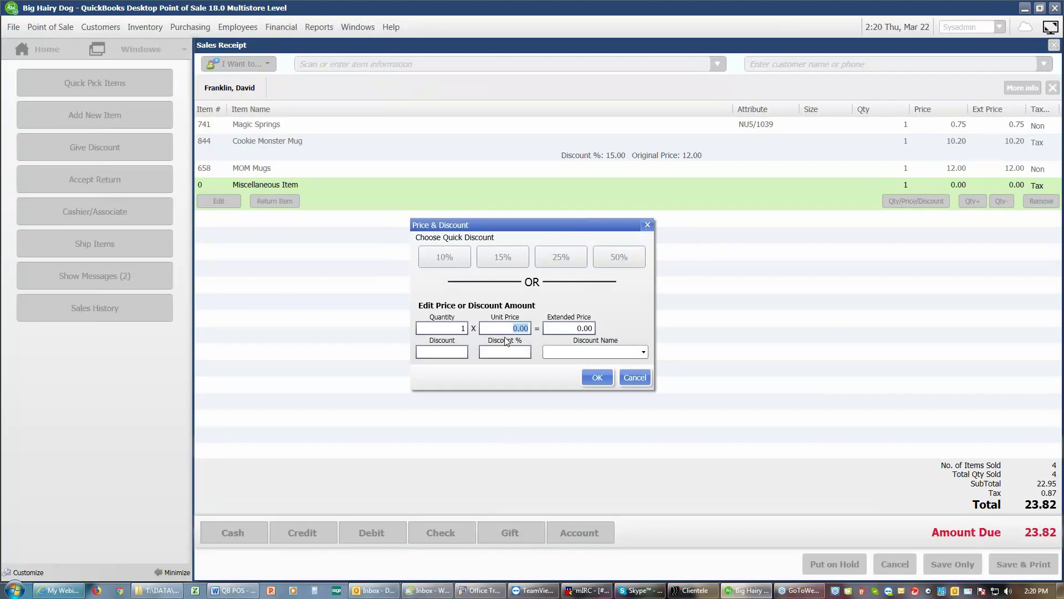
text(20.)
click(605, 380)
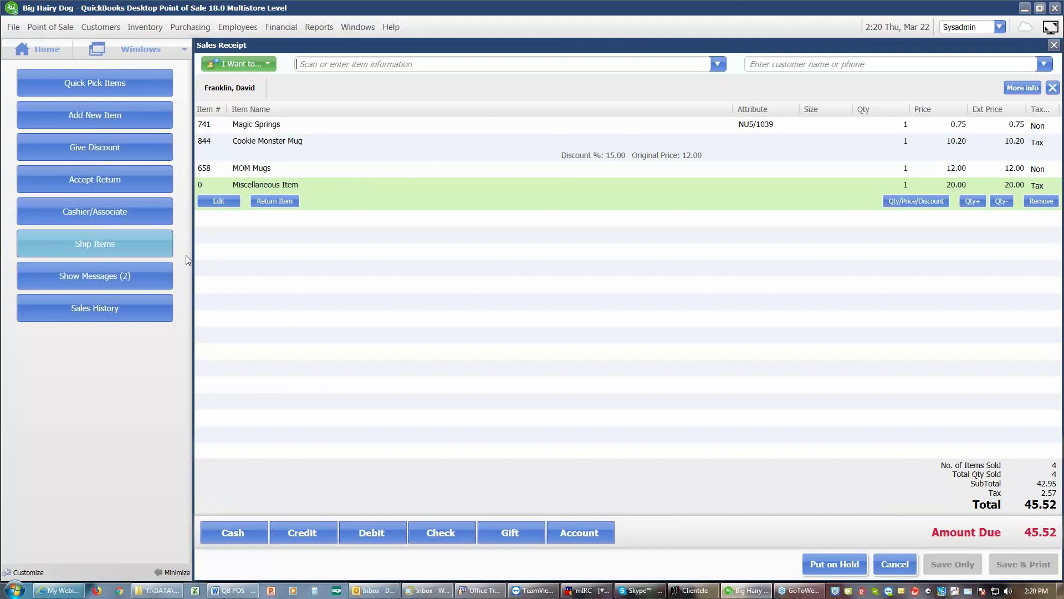
Step: Rename the 20.00 miscellaneous line to 'Display rack'
click(226, 205)
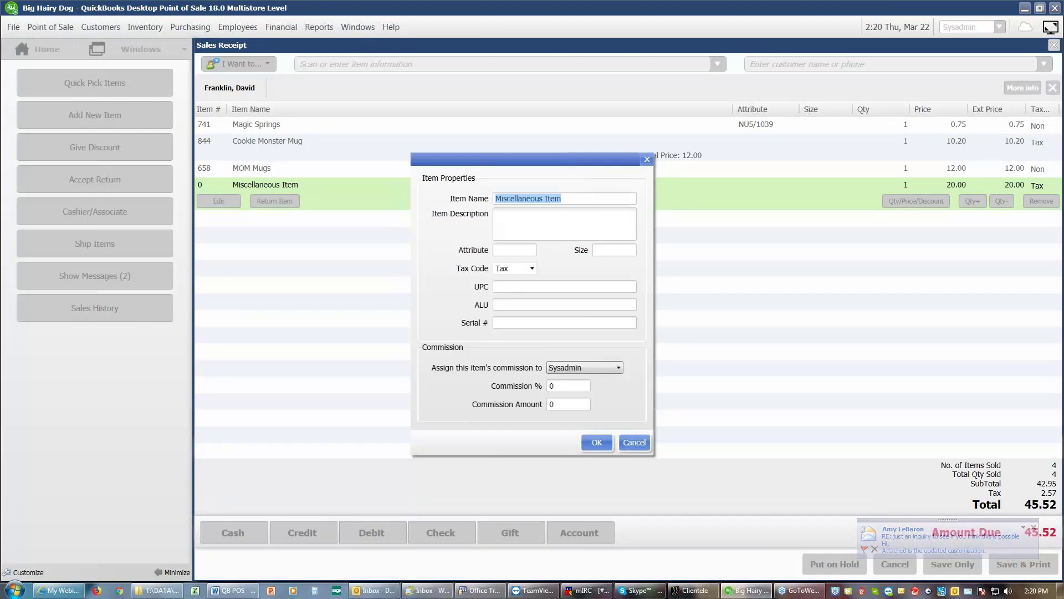
text(Displ)
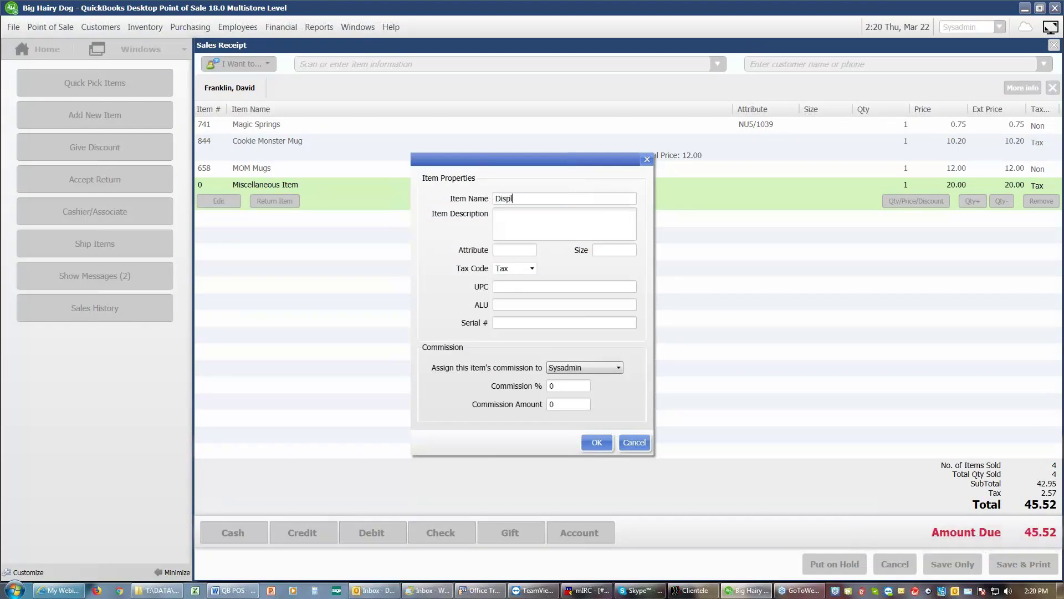
text(ay rack)
click(598, 442)
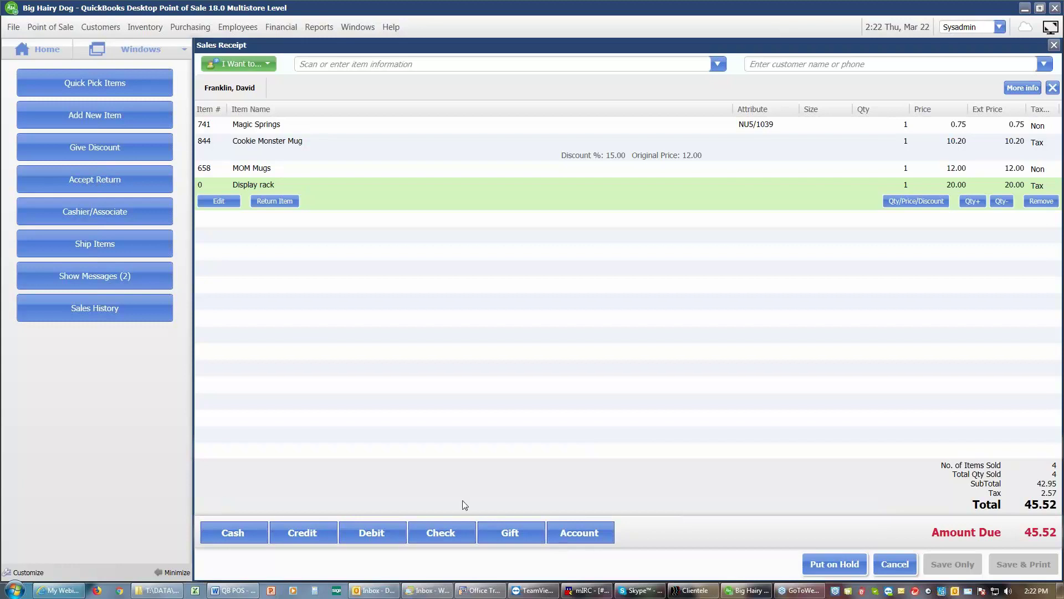
Step: Record a 20.00 cash payment using the $20 tender button
click(241, 536)
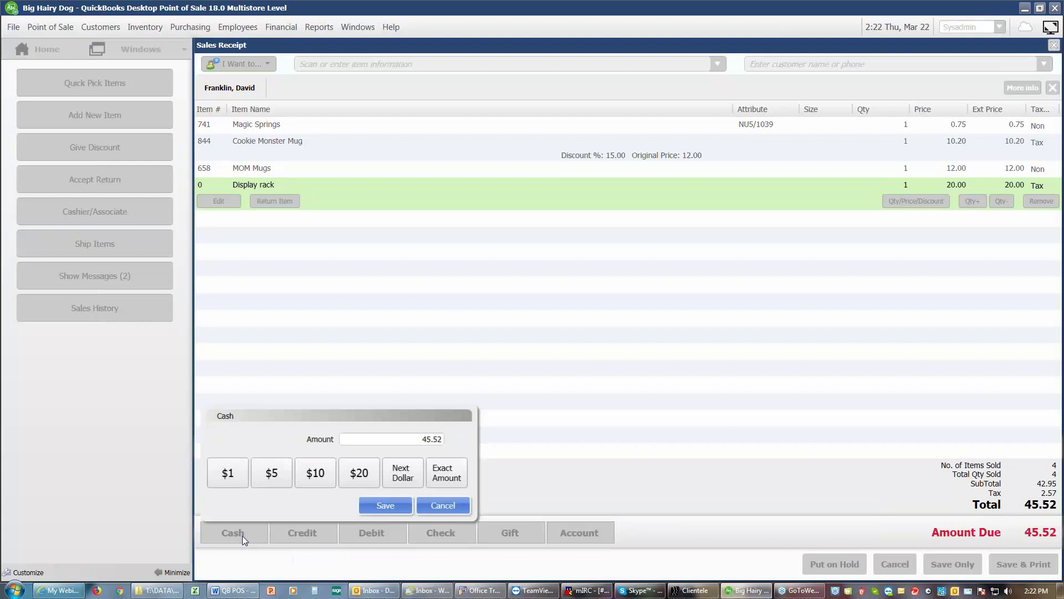
click(361, 476)
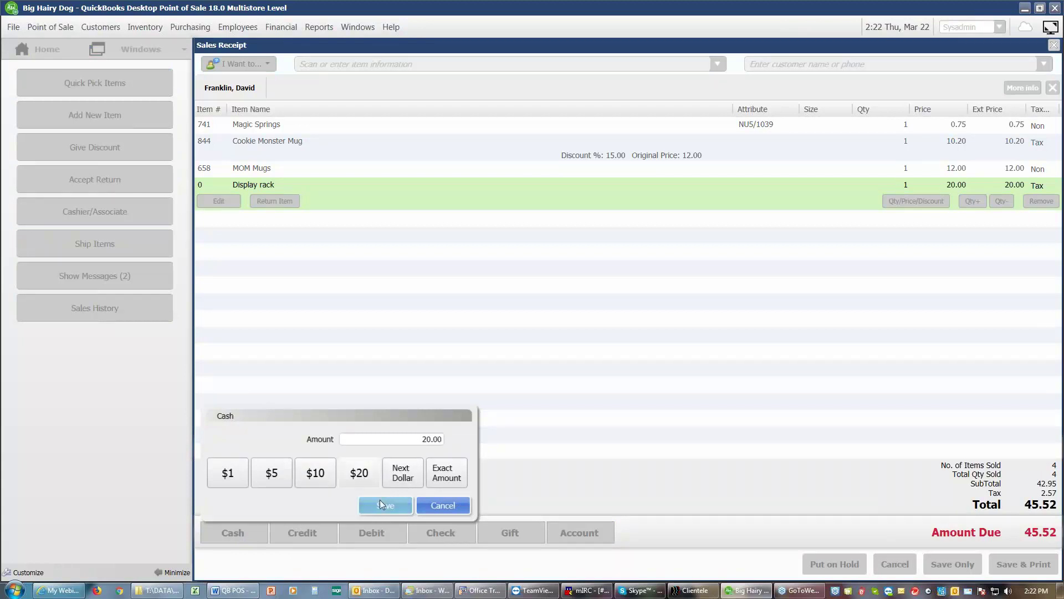
click(380, 500)
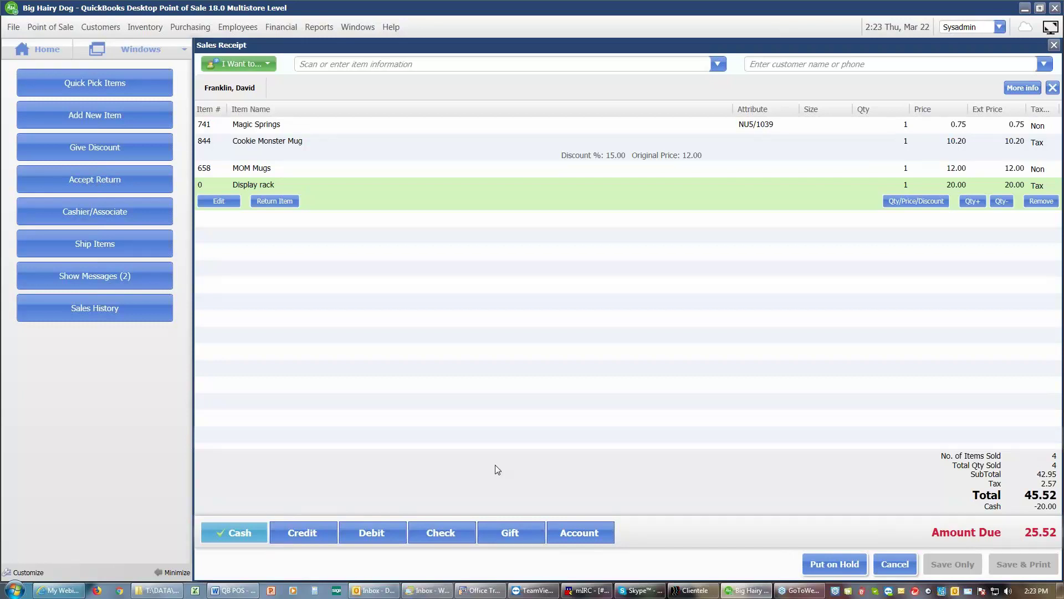
Step: Pay the remaining 25.52 balance with a Visa credit card
click(318, 535)
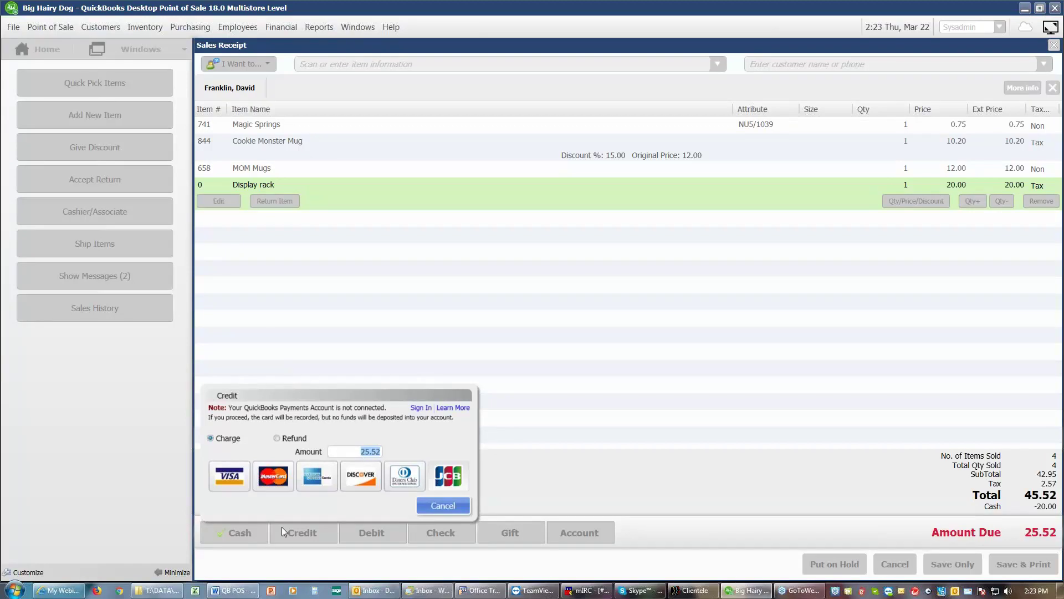
click(235, 478)
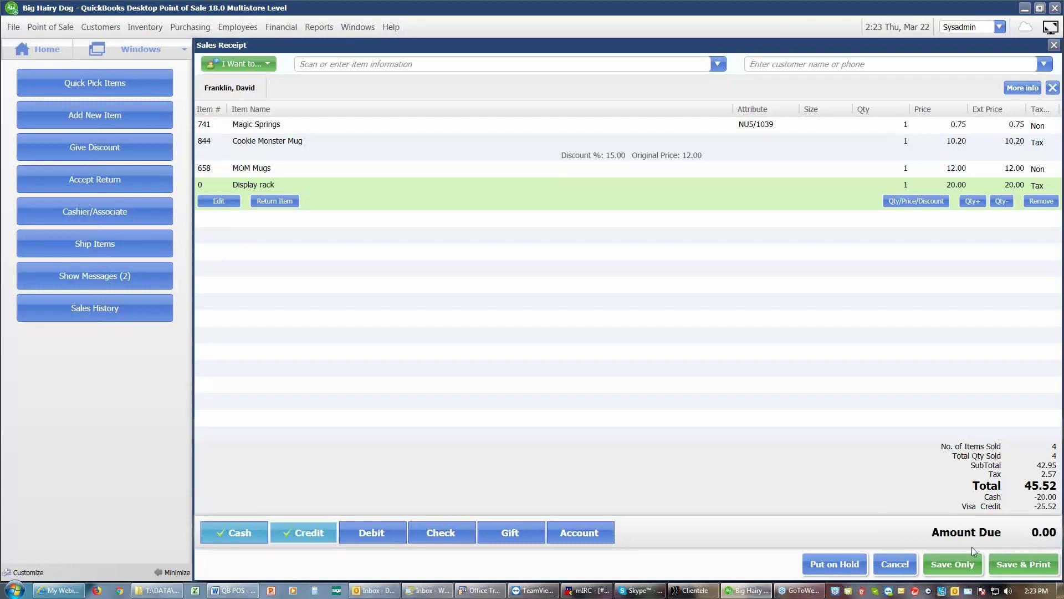
Step: Save the sale and open its receipt in print preview, zoomed in twice
click(1006, 567)
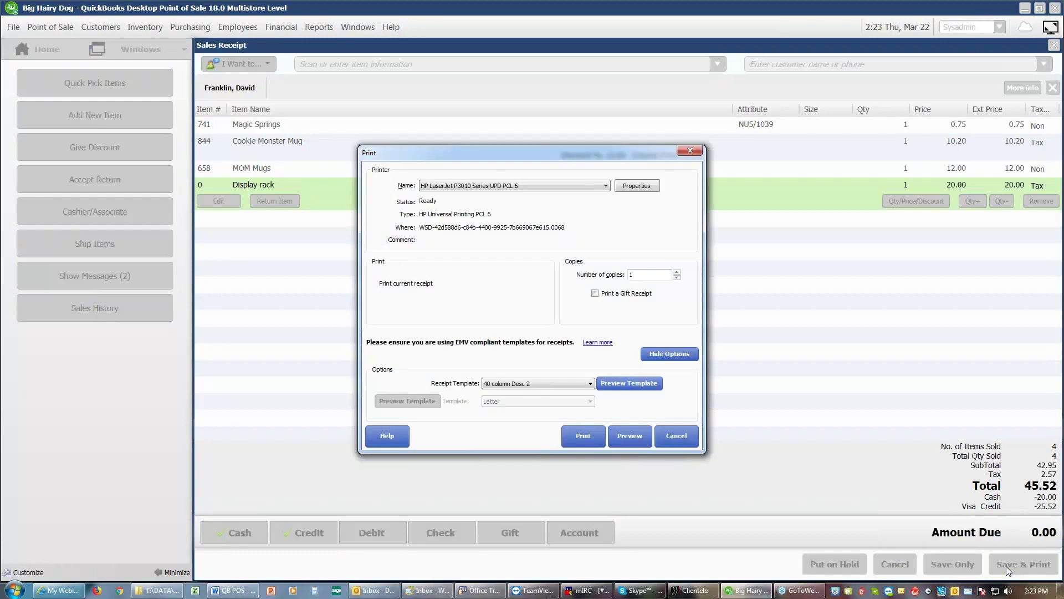
click(625, 441)
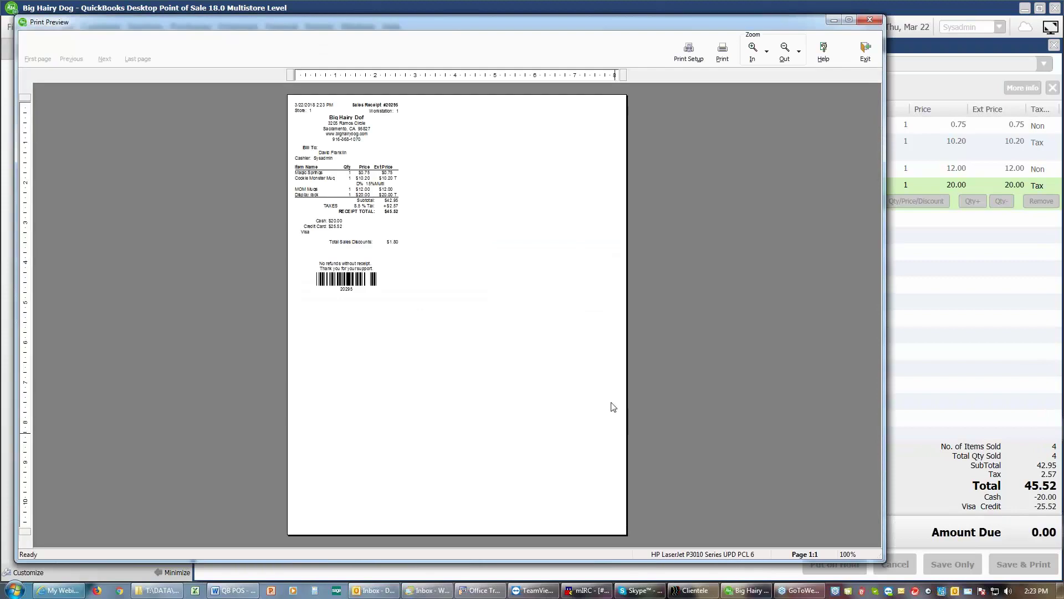
click(752, 49)
click(753, 49)
Step: Zoom the receipt preview to 200%, close it, and decline e-mailing the receipt
click(752, 49)
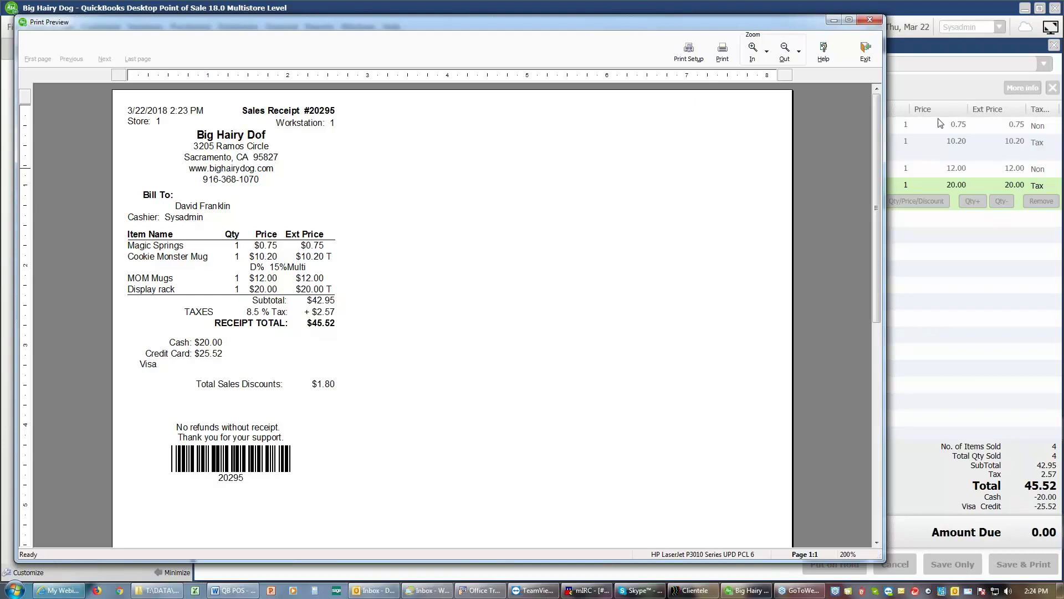
click(869, 53)
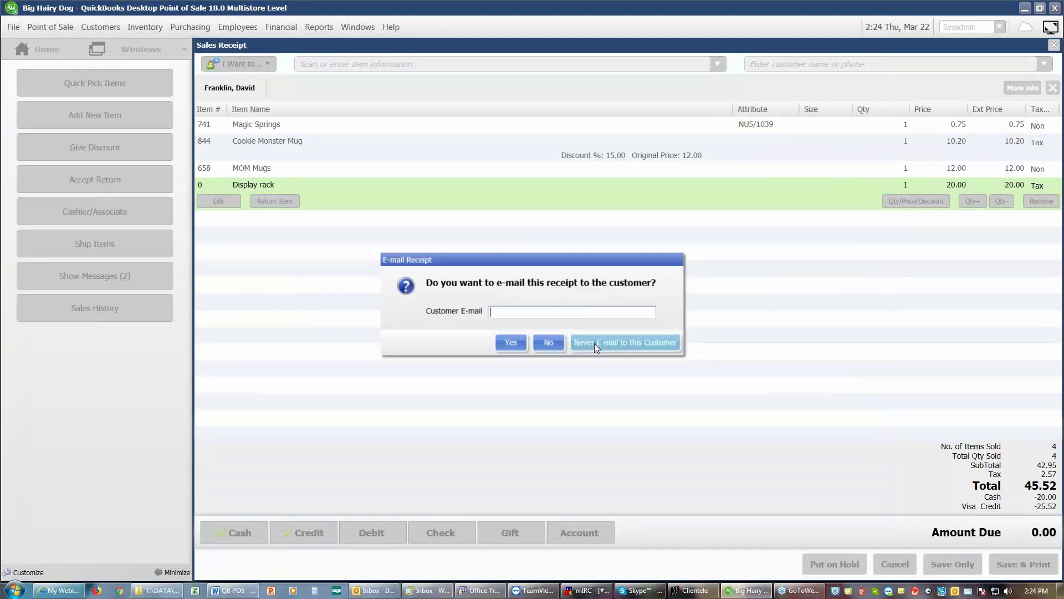
click(554, 342)
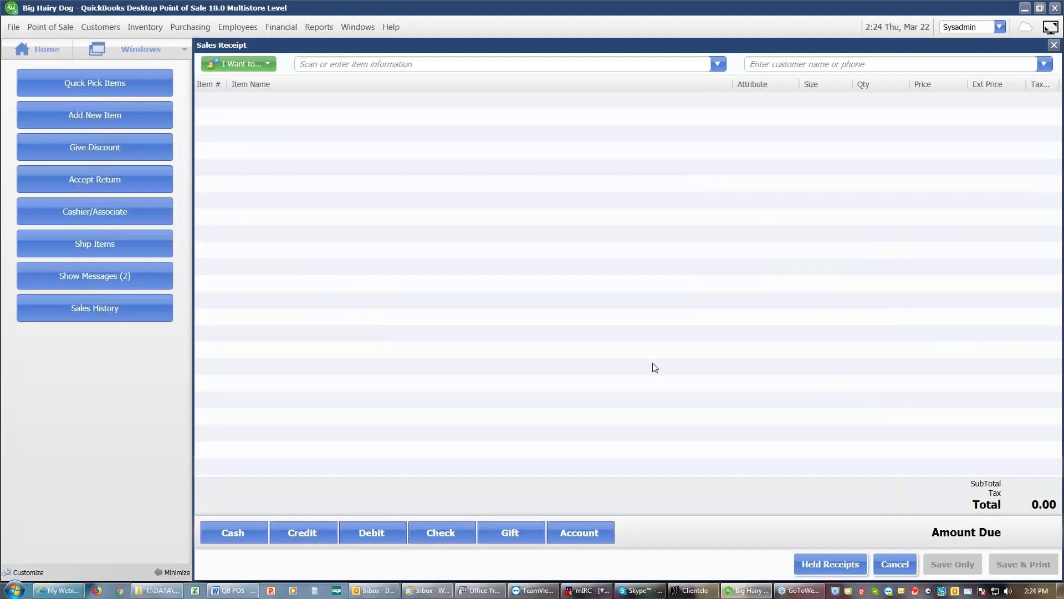
Step: Load receipt #20295 for a return and mark one Magic Springs to return
click(157, 179)
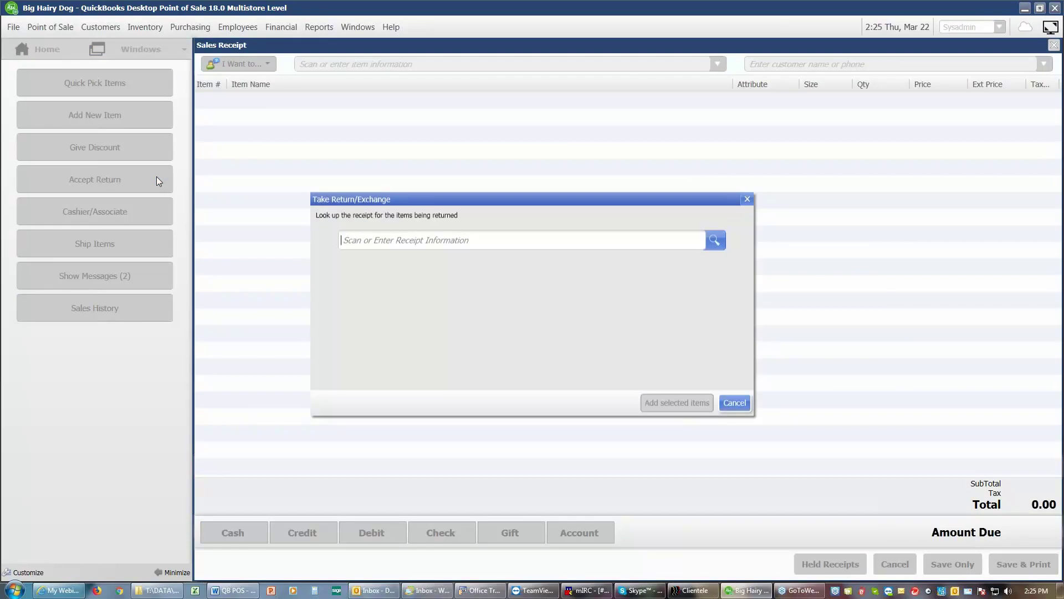
text(20295)
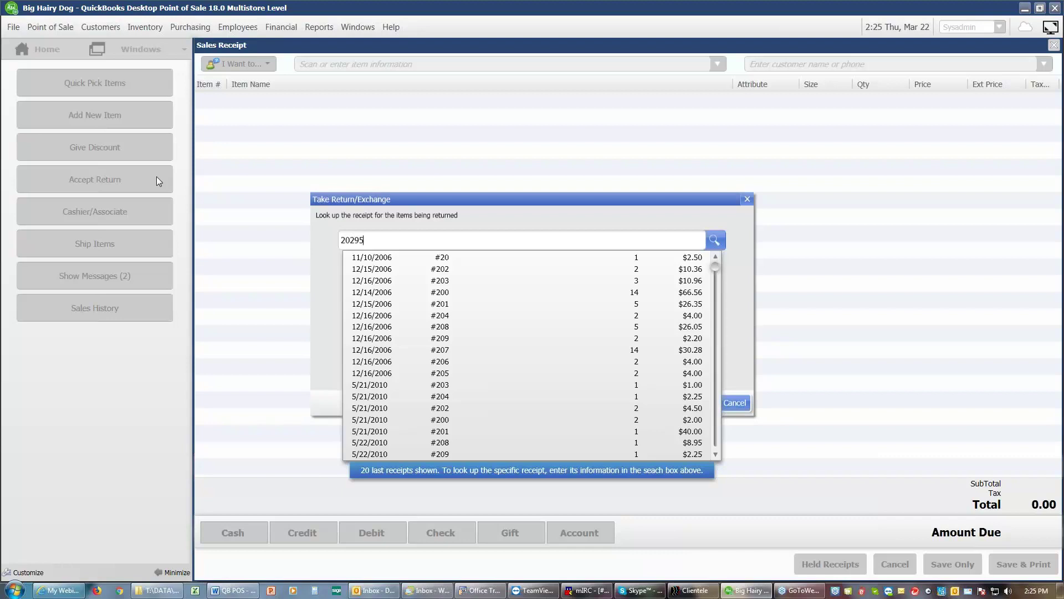
key(Return)
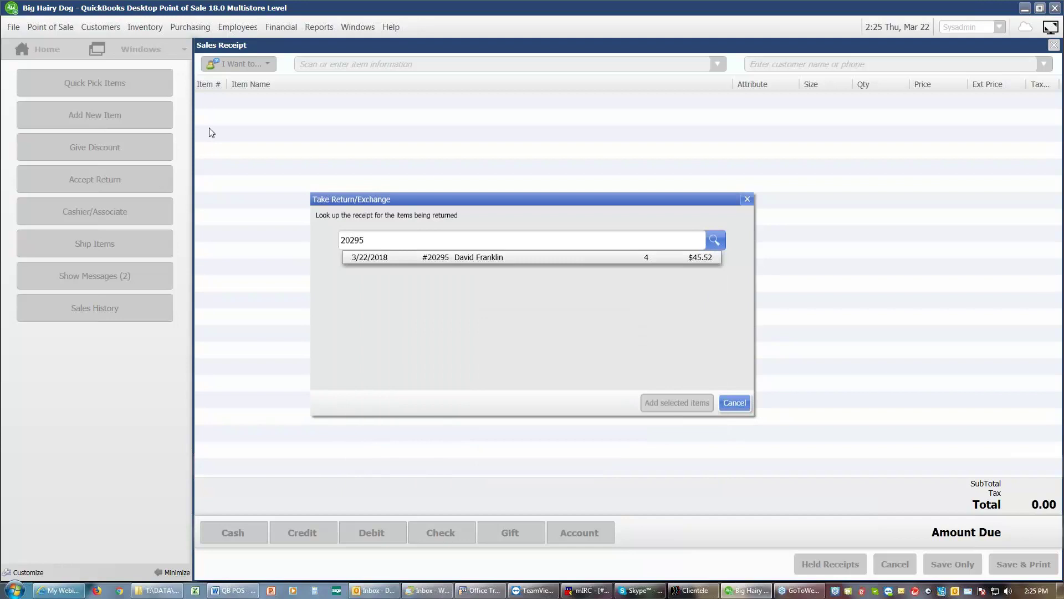
click(471, 260)
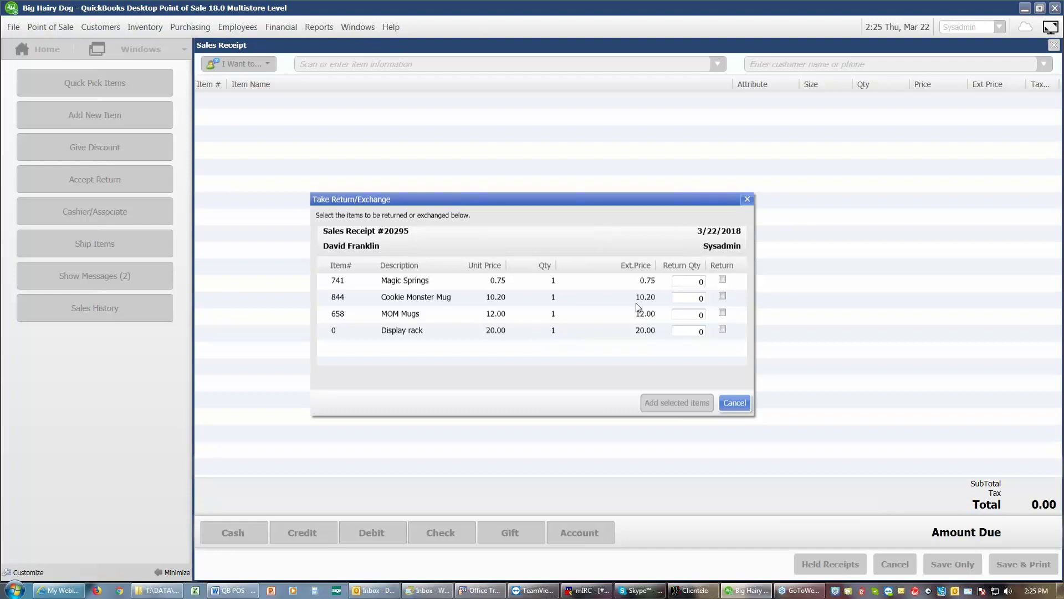
click(696, 282)
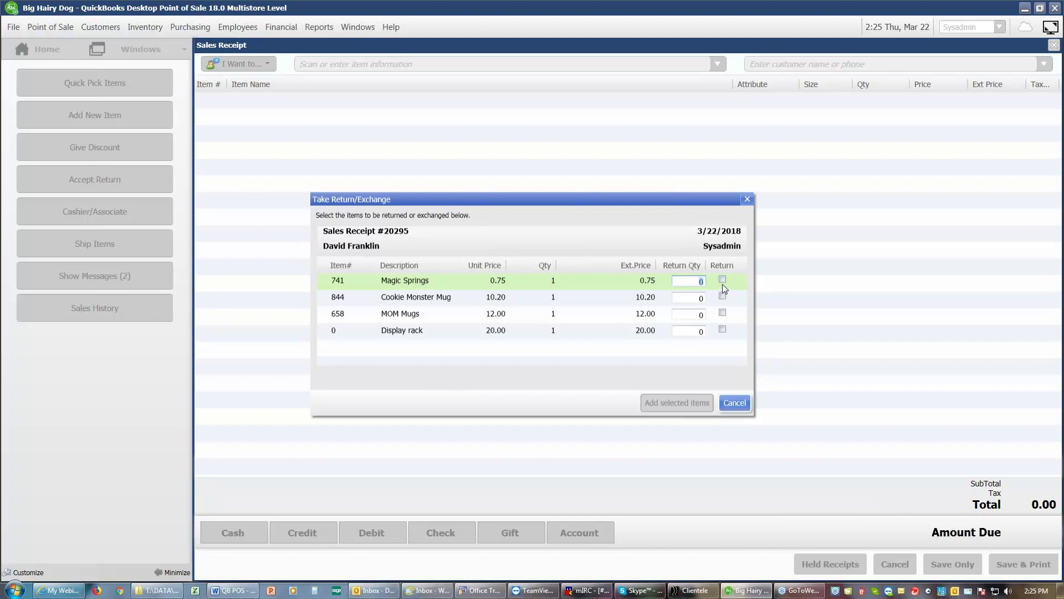
click(722, 280)
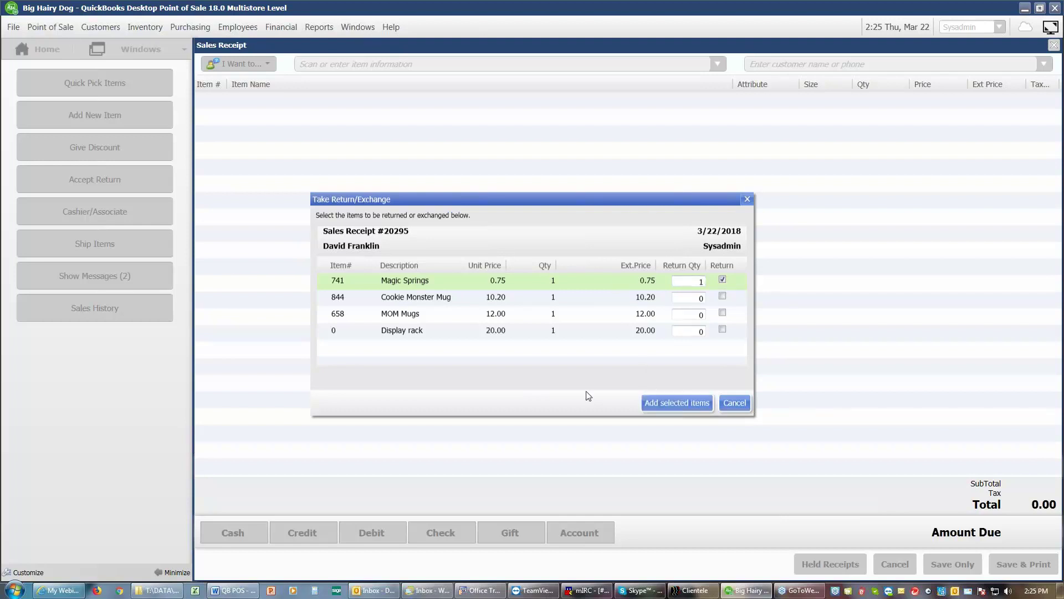
Step: Add the marked Magic Springs to the receipt as a return line, leaving 0.75 cash change
click(673, 403)
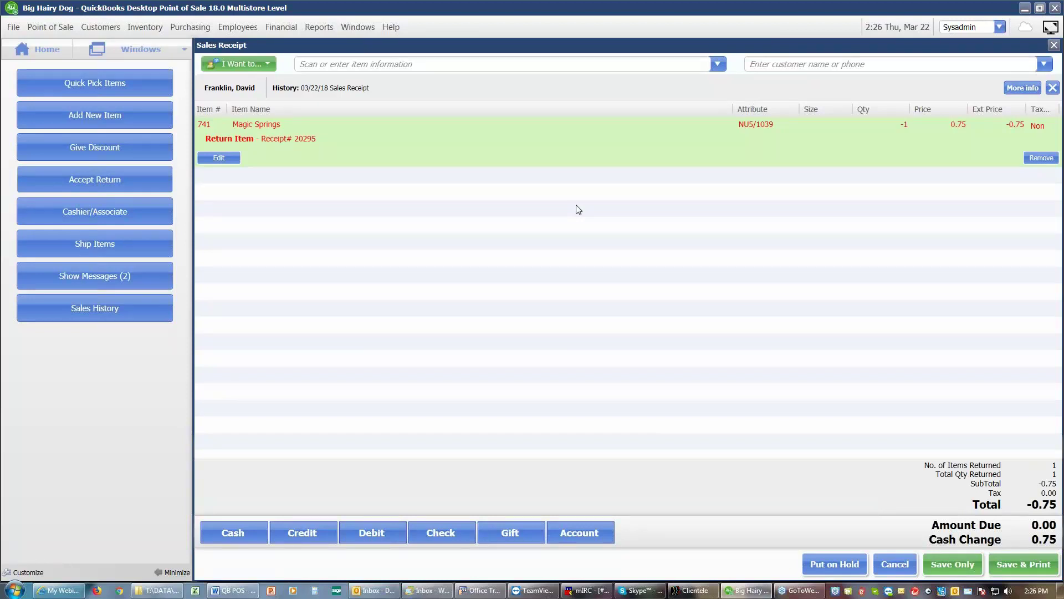
click(1024, 564)
Step: Save return receipt #20296, acknowledge the 0.75 change, and preview it zoomed to 200%
click(1020, 566)
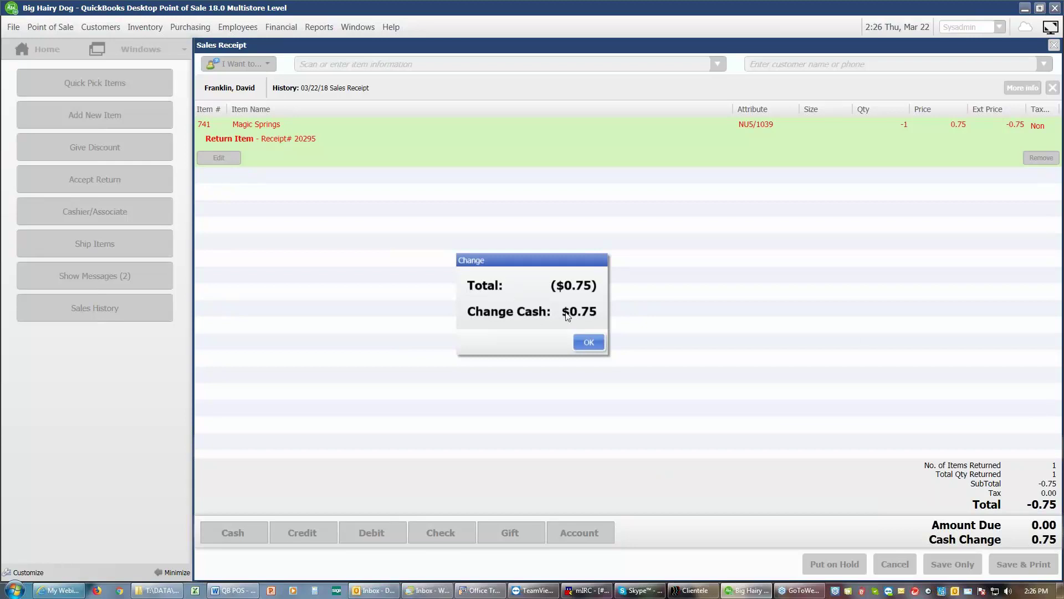
click(593, 345)
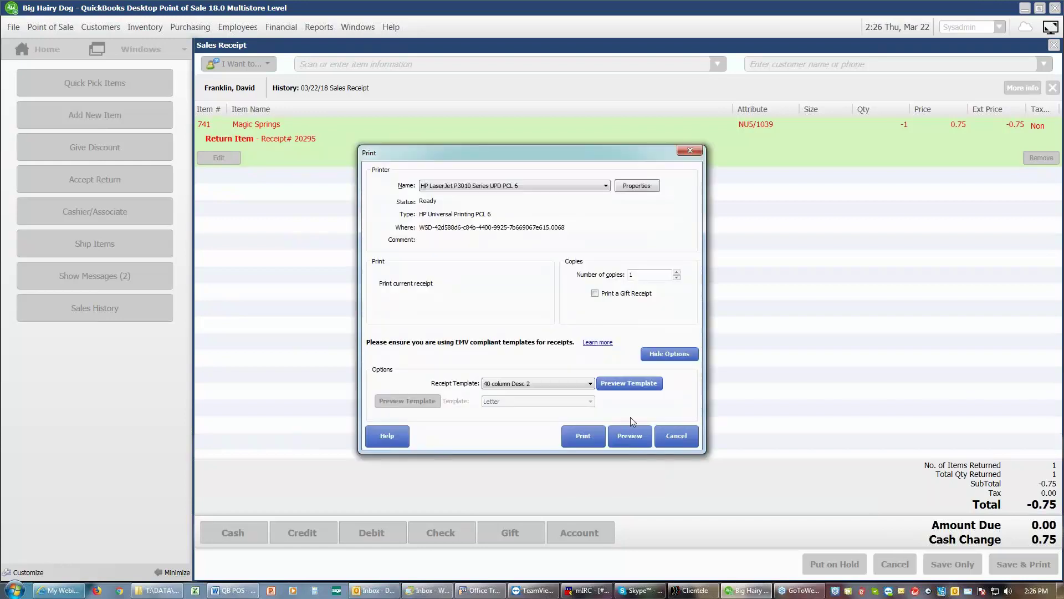
click(634, 433)
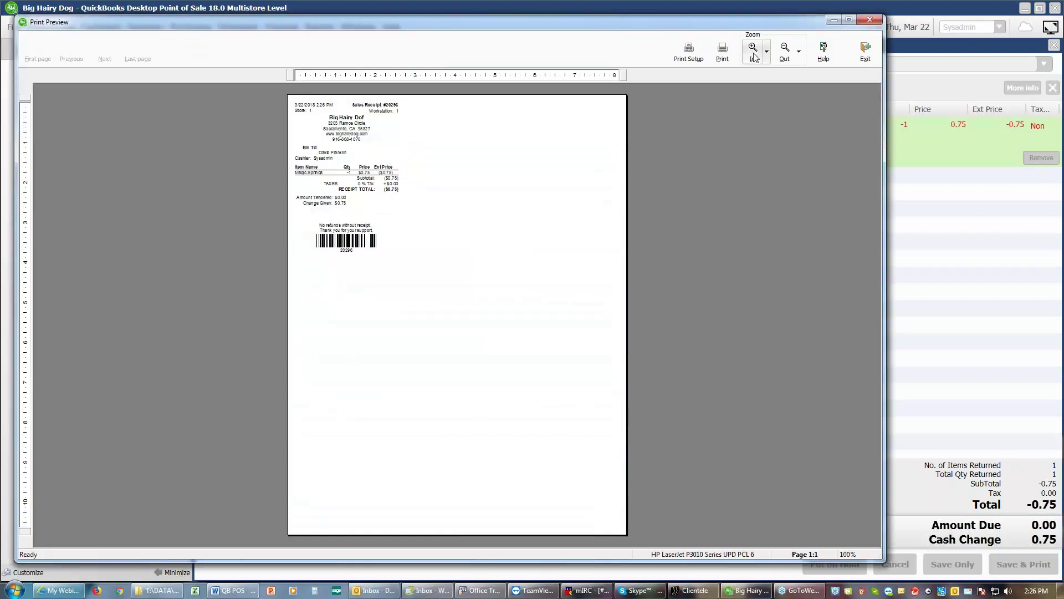
click(754, 54)
click(754, 55)
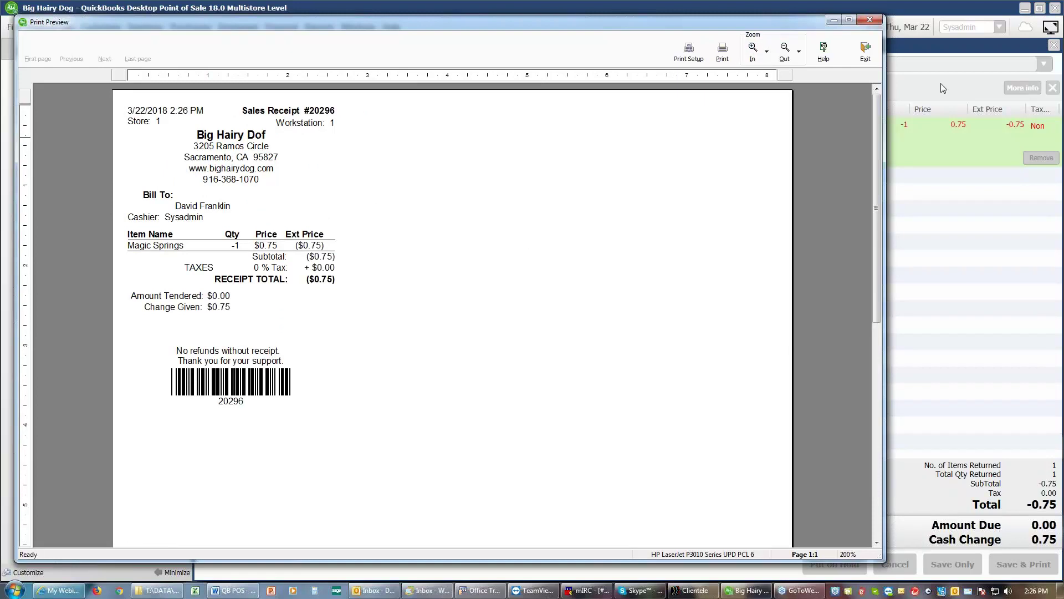
click(865, 50)
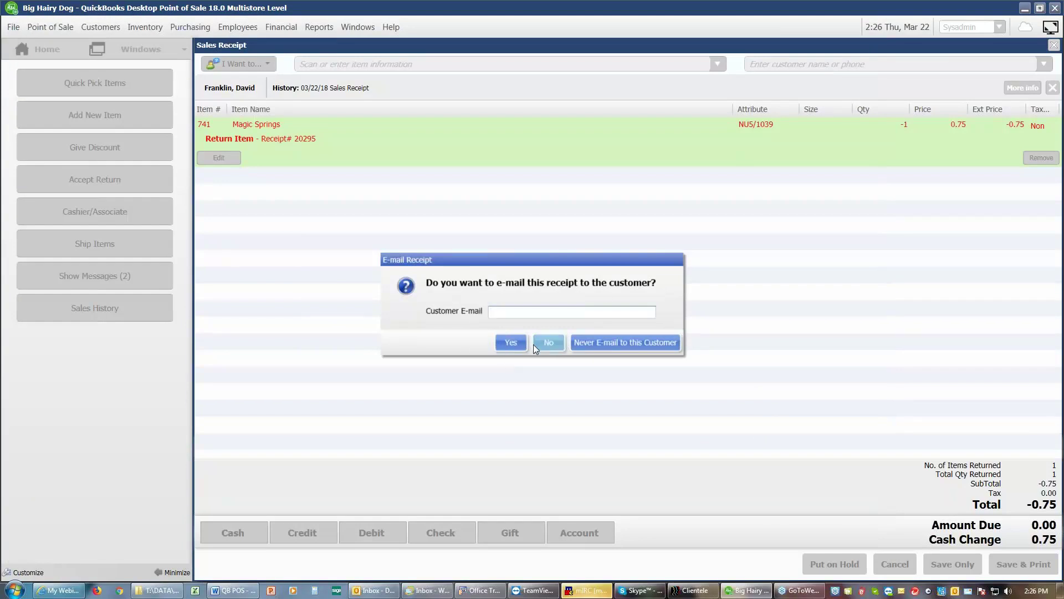
Step: Decline e-mailing the return receipt, leaving a fresh empty sales receipt
click(614, 344)
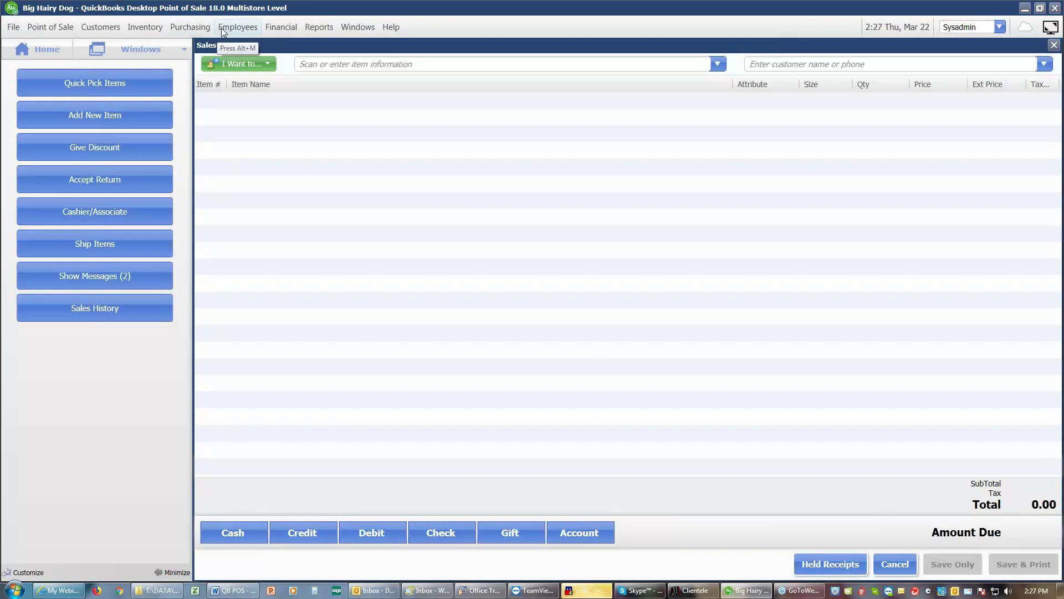
Step: Record a Damaged quantity adjustment lowering Magic Springs from 5 to 4, and save it
click(145, 29)
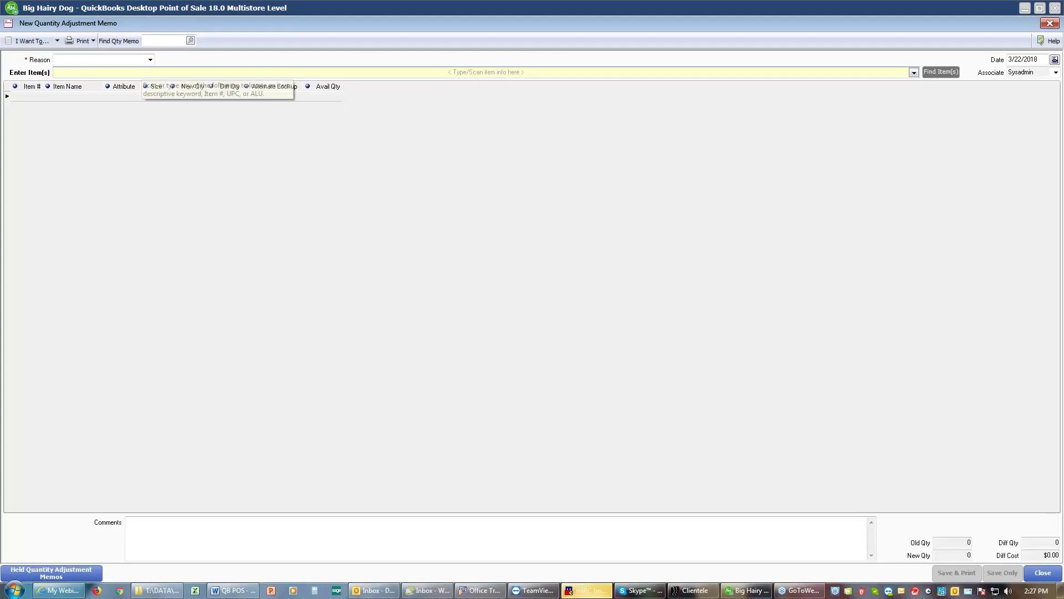
text(magi)
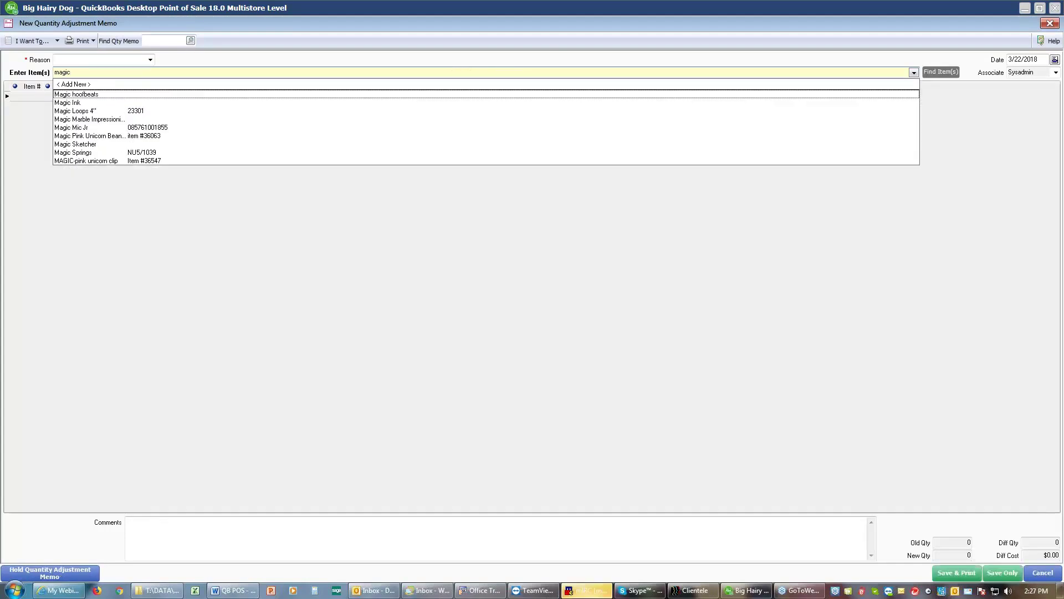
text(c)
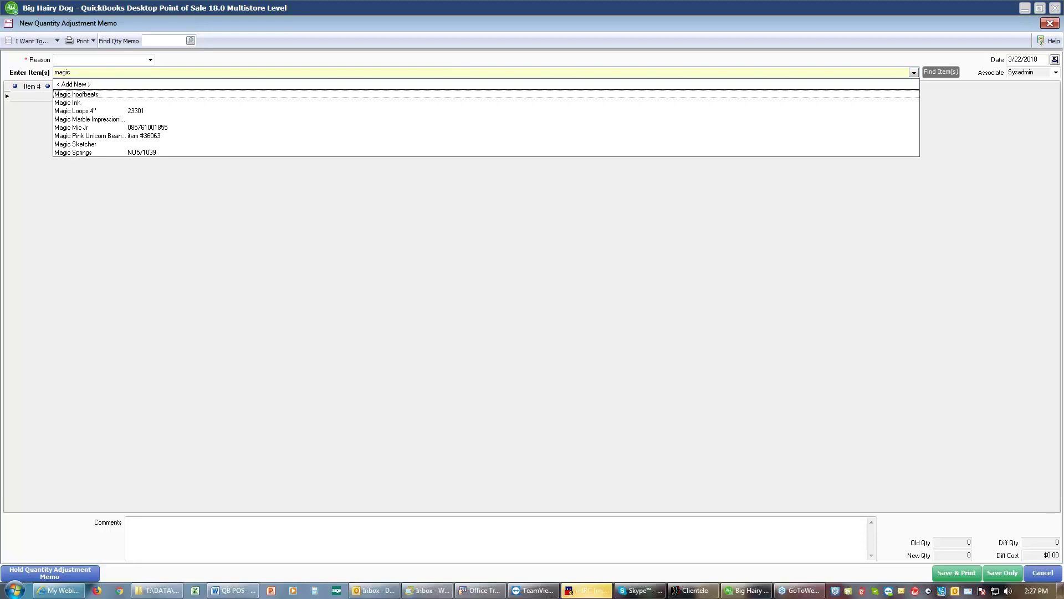
click(93, 152)
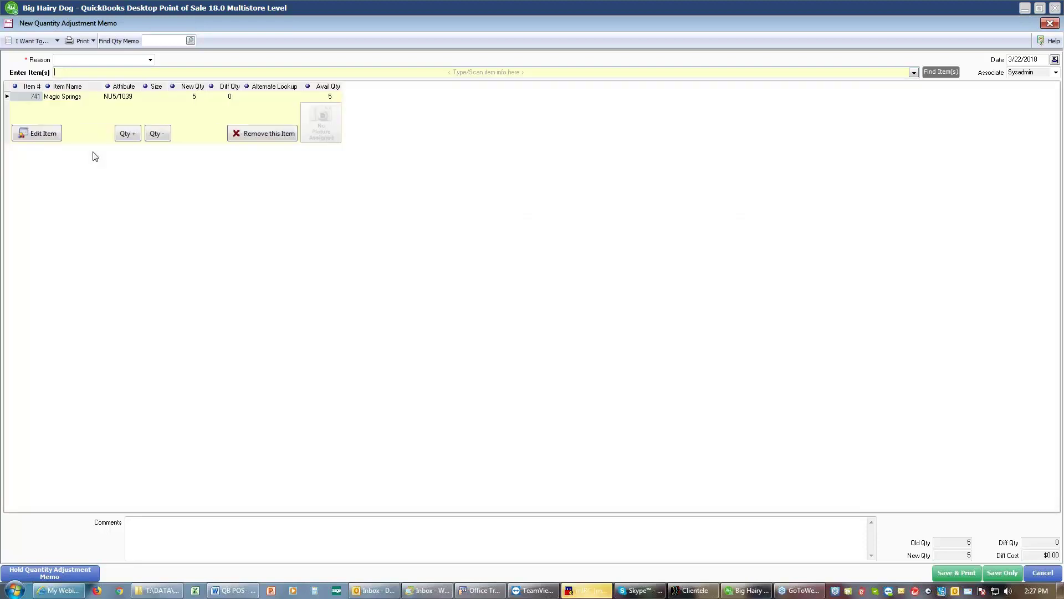
click(193, 100)
text(4)
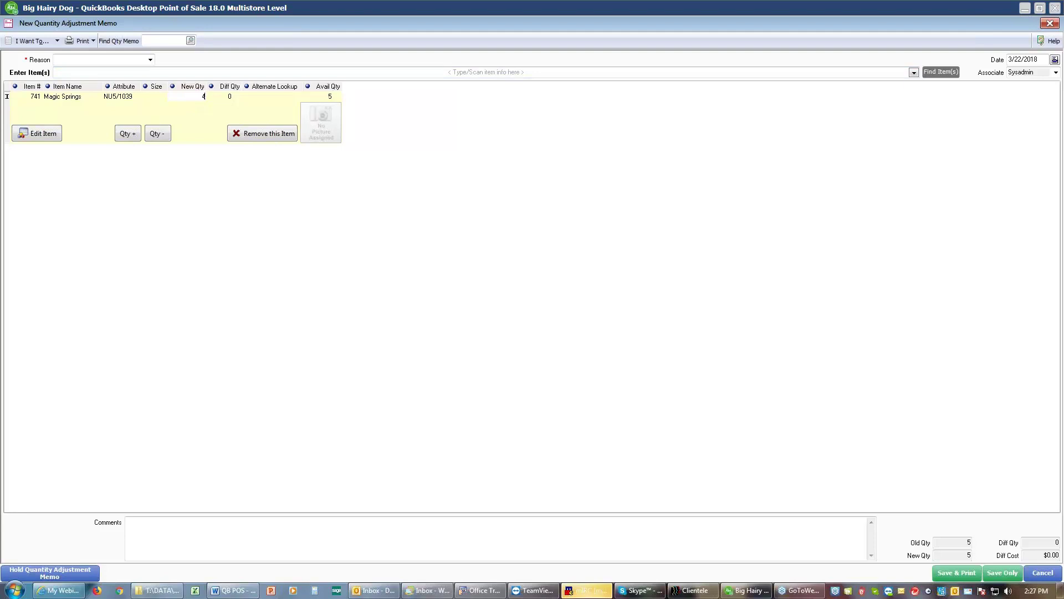
click(150, 60)
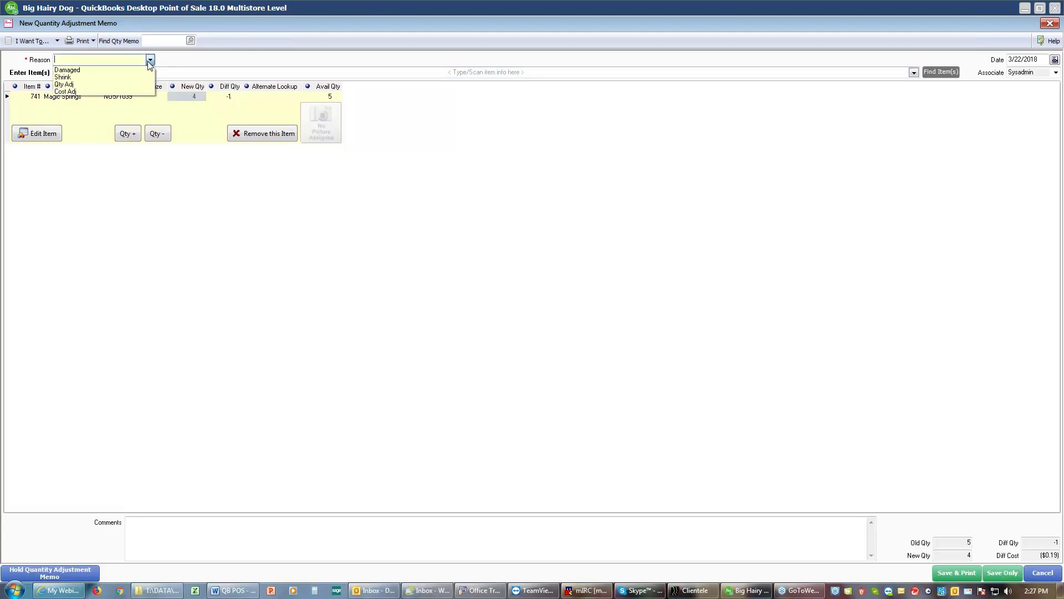
click(91, 69)
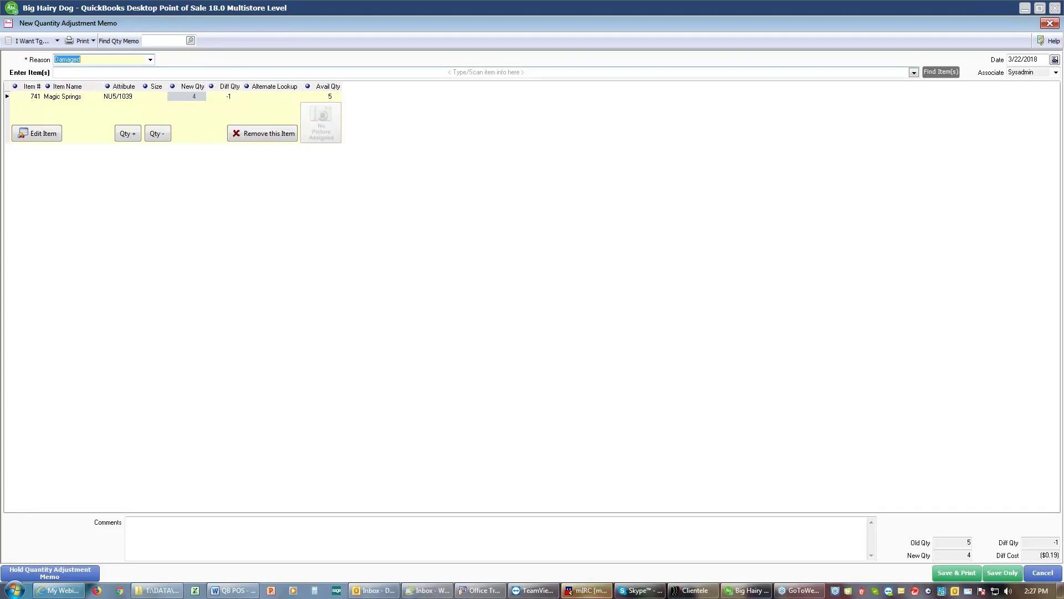
click(95, 71)
click(175, 524)
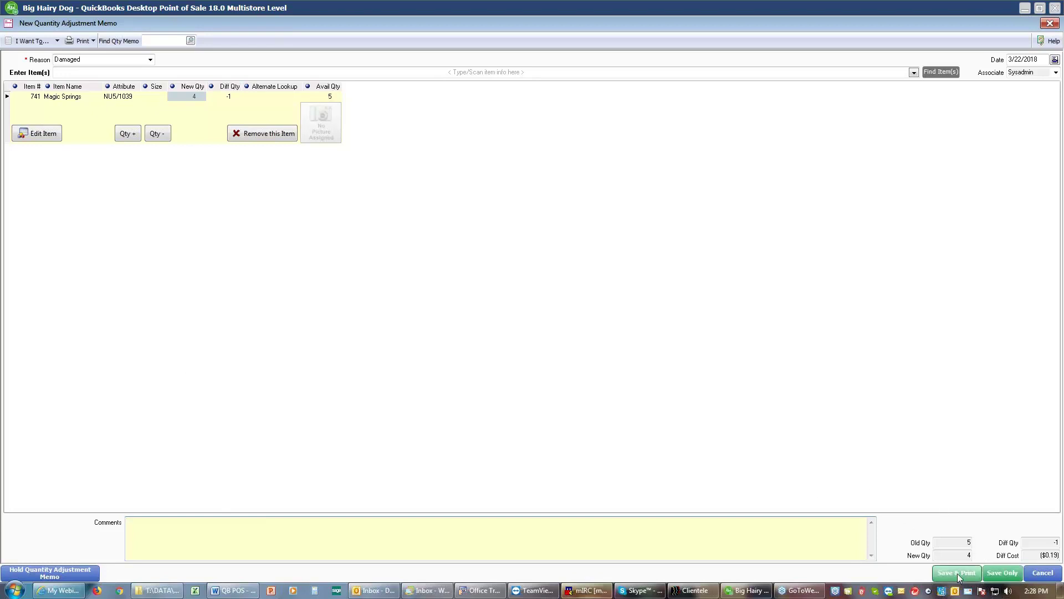
click(995, 576)
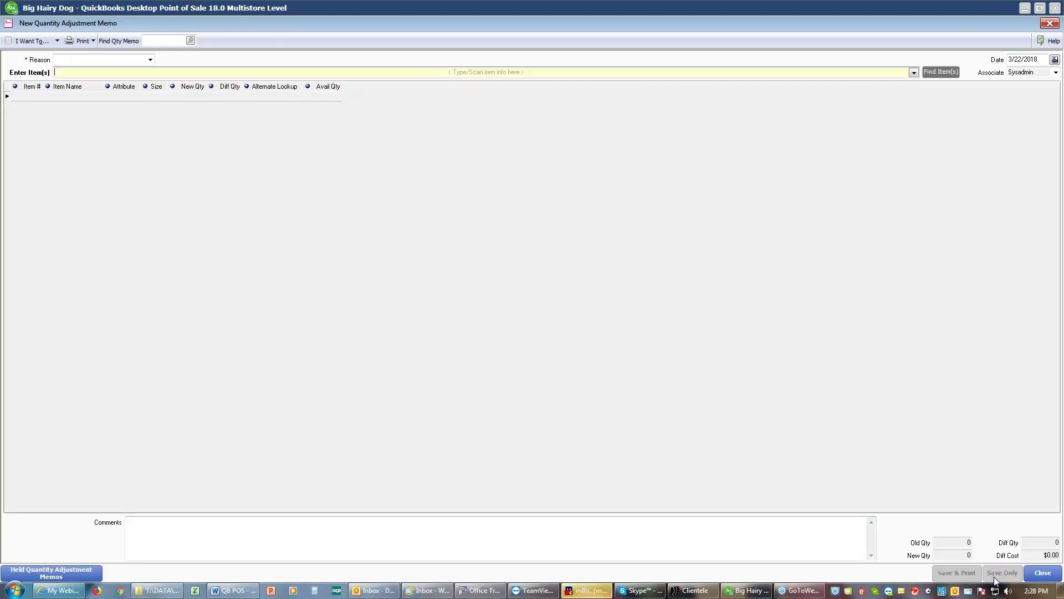
Step: Close the quantity adjustment memo window to return to the Navigator
click(1042, 573)
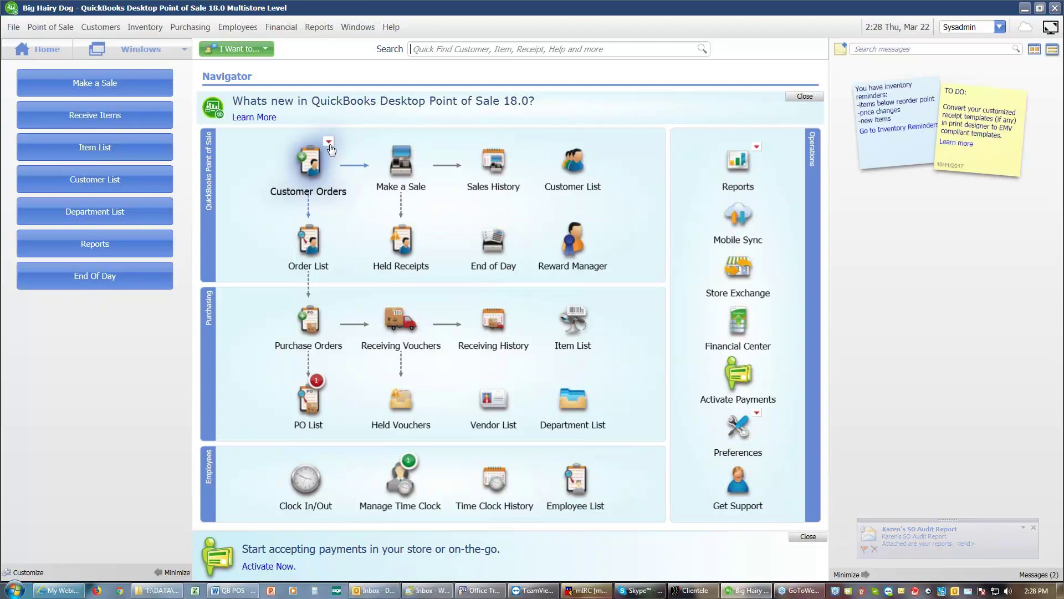
Step: Start a new sales receipt and attach the customer found by searching 'fr'
click(393, 169)
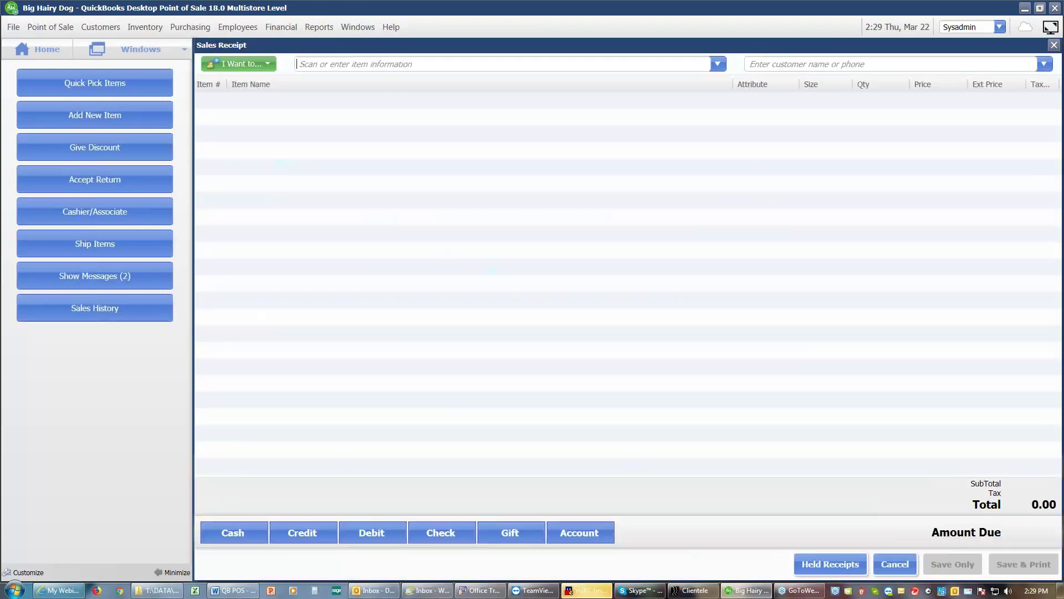
click(789, 64)
text(fr)
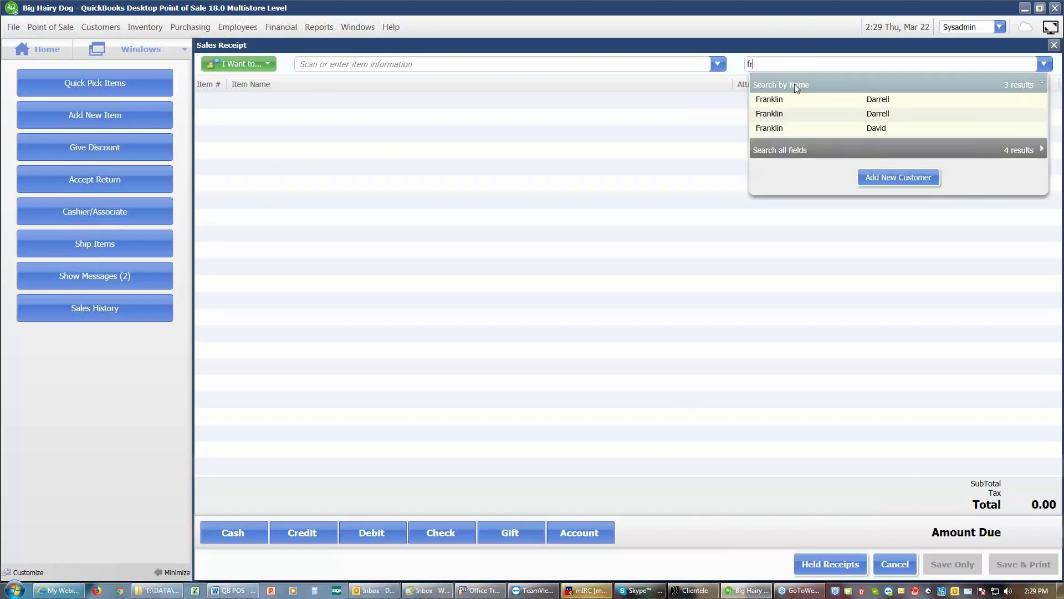
click(792, 101)
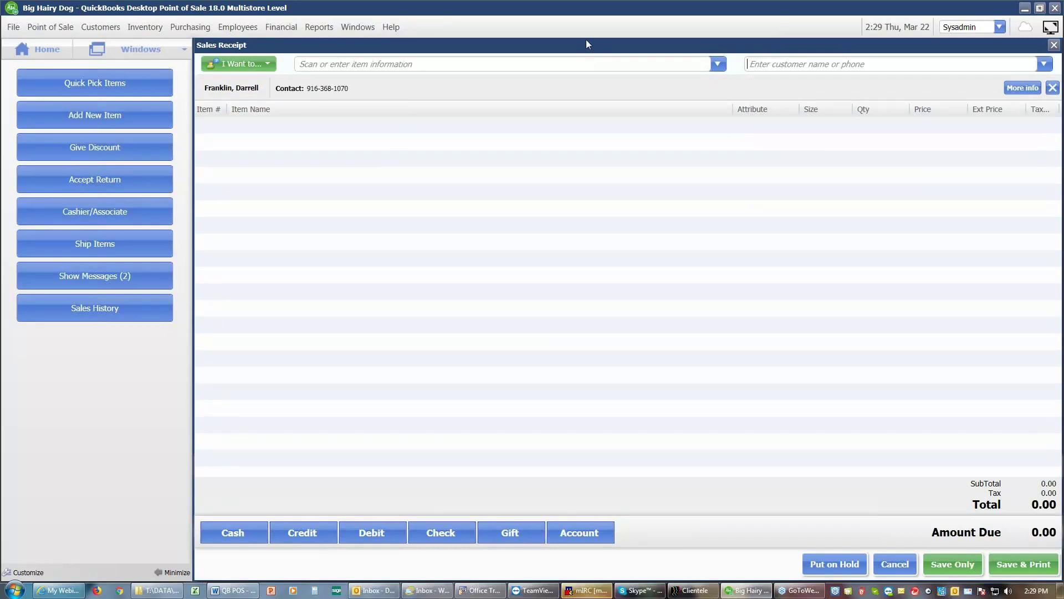
Step: Add item 996 (The Patchwork Path, despite zero stock) and item 931 (Bashful - puppy)
click(556, 63)
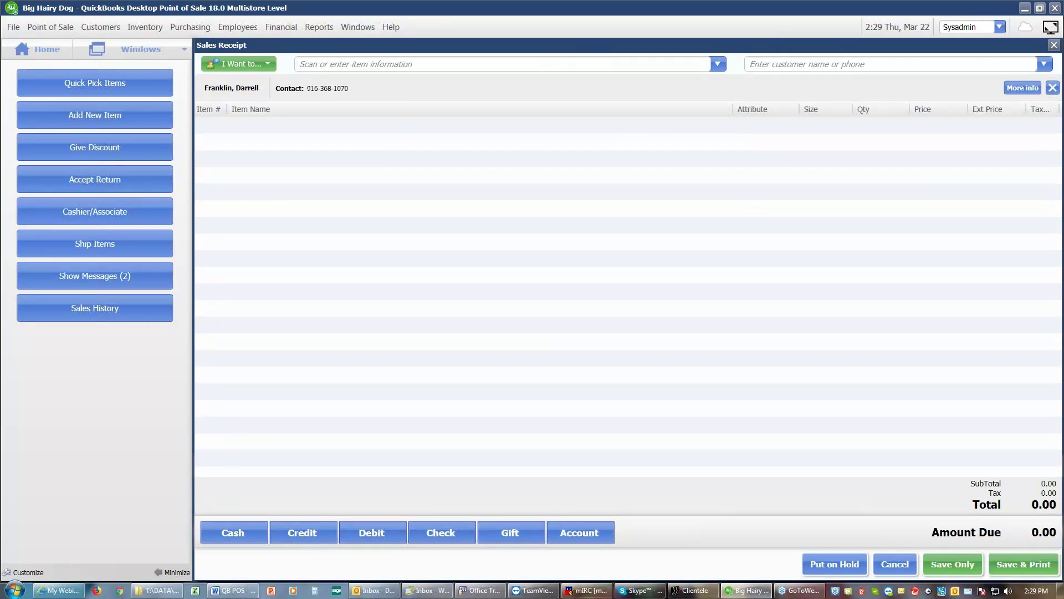
text(996)
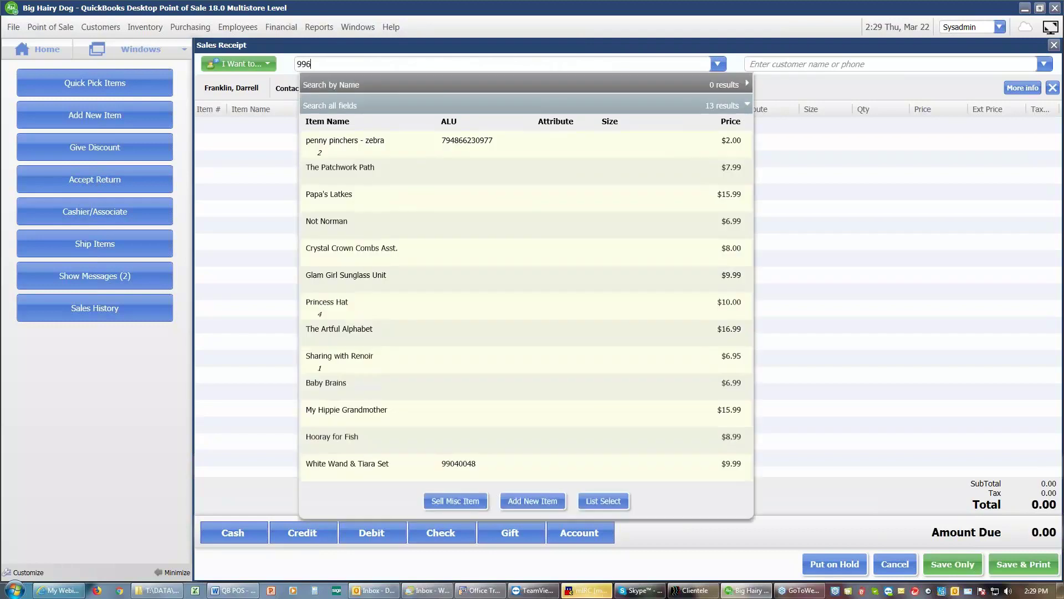
key(Return)
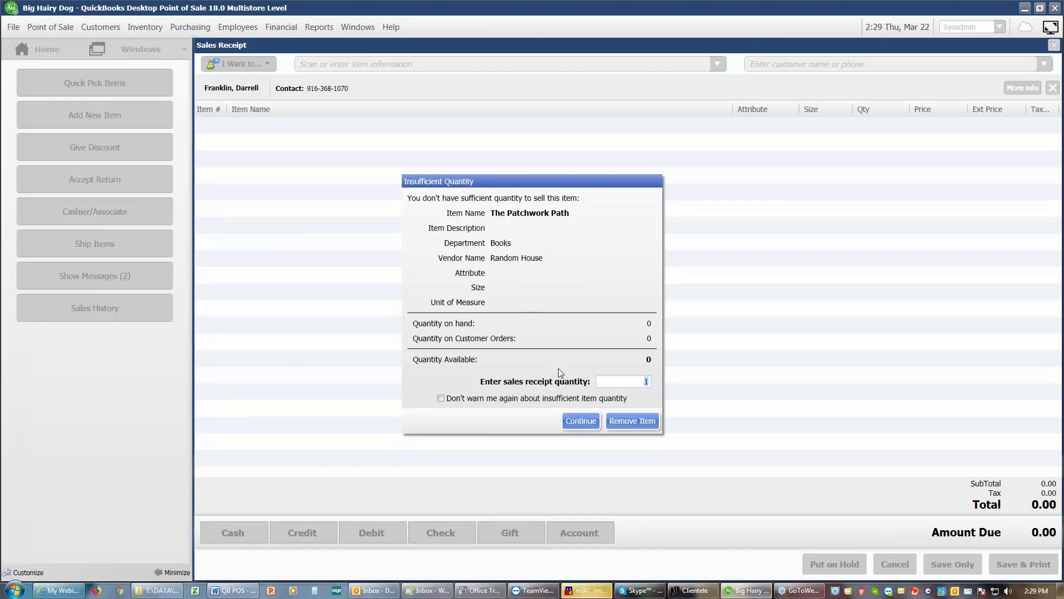
click(587, 421)
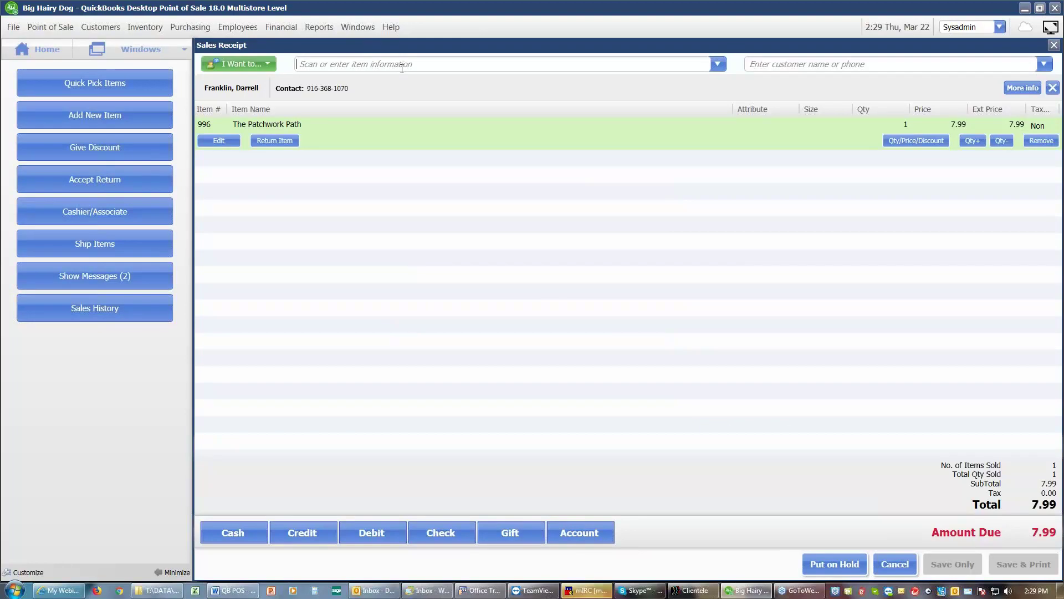
text(931)
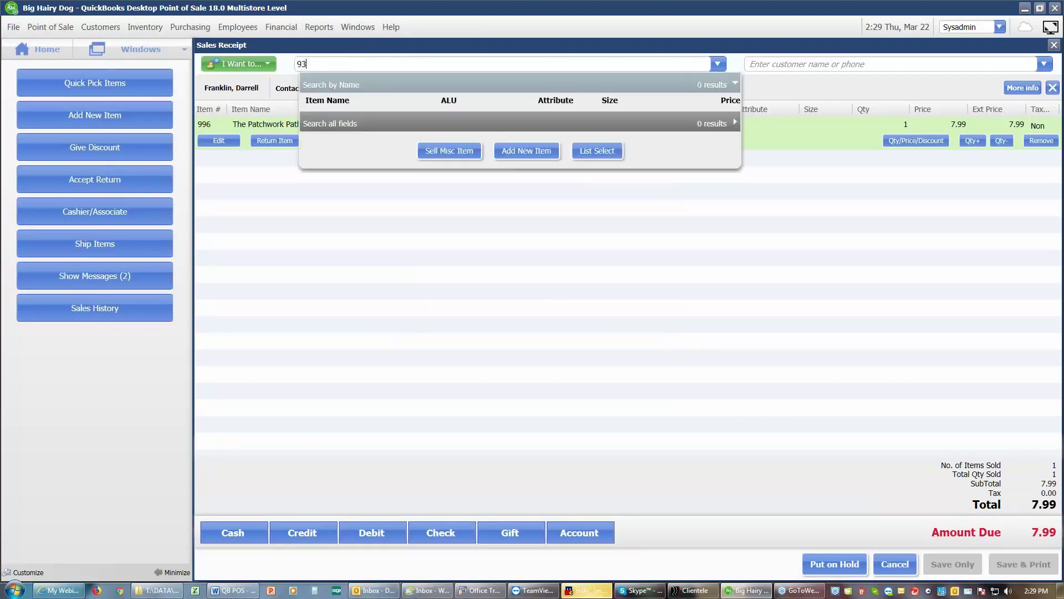
key(Return)
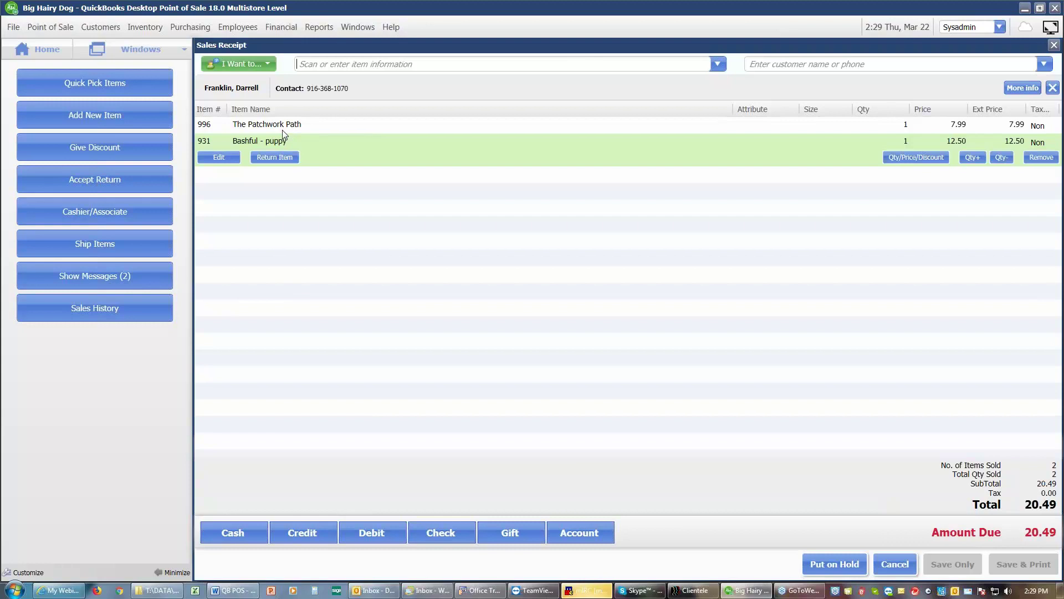
Step: Convert the 20.49 receipt into Sales Order 1 and save it without printing
click(269, 64)
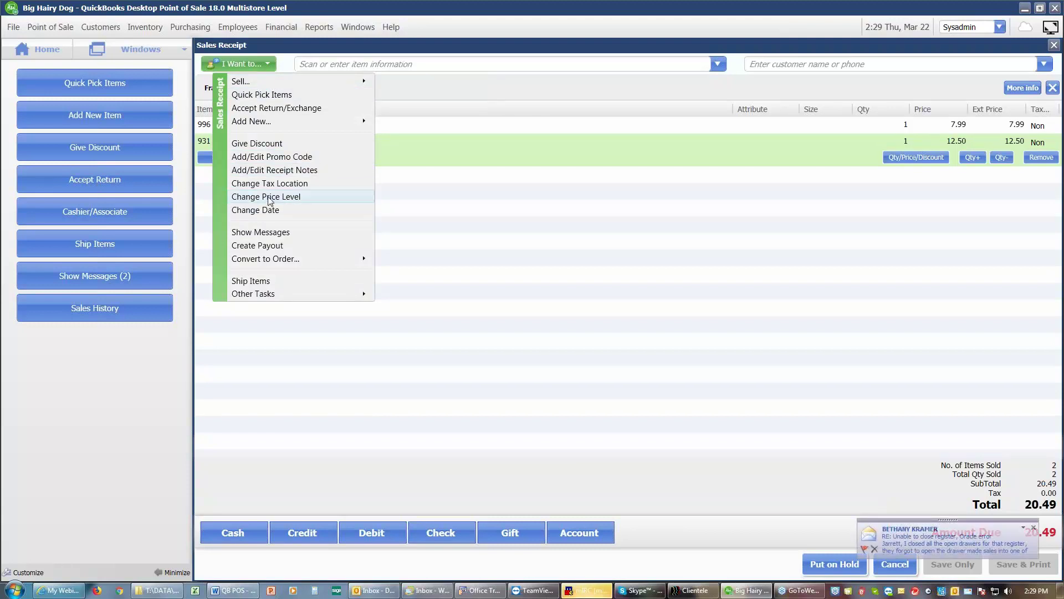
mouse_move(277, 261)
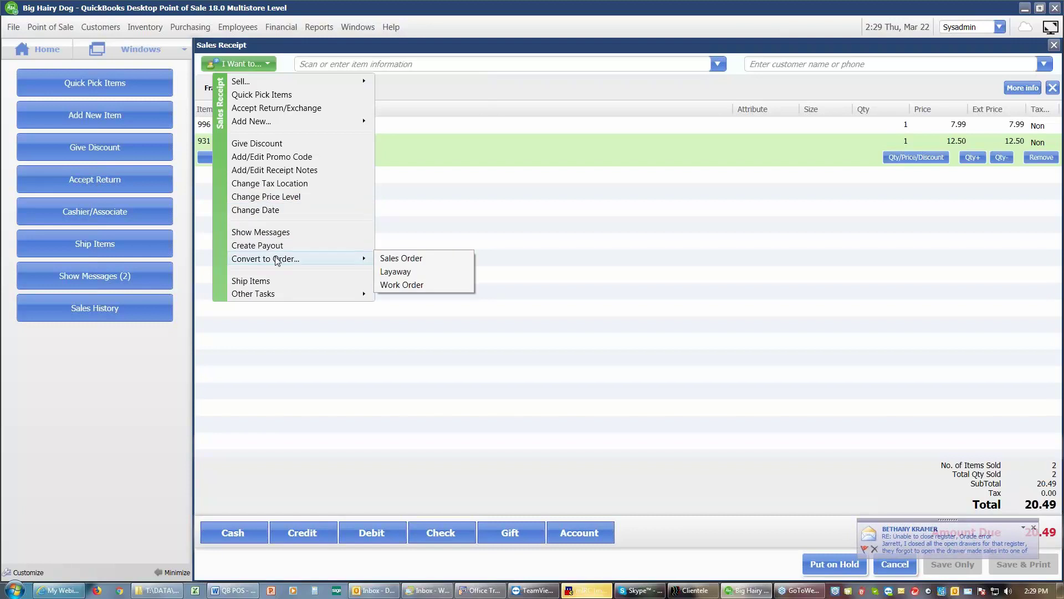
click(396, 261)
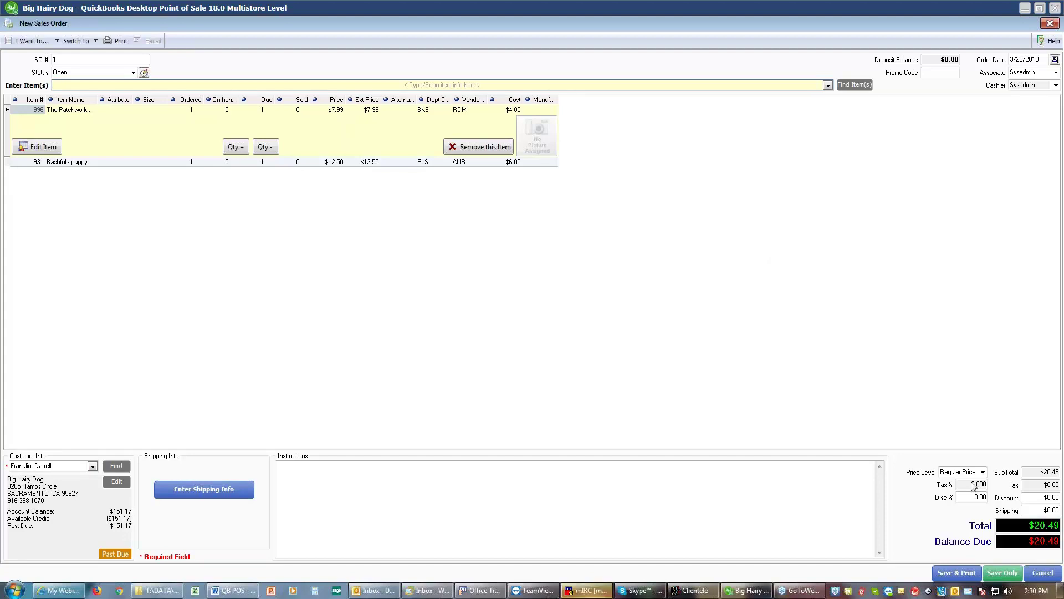
click(956, 573)
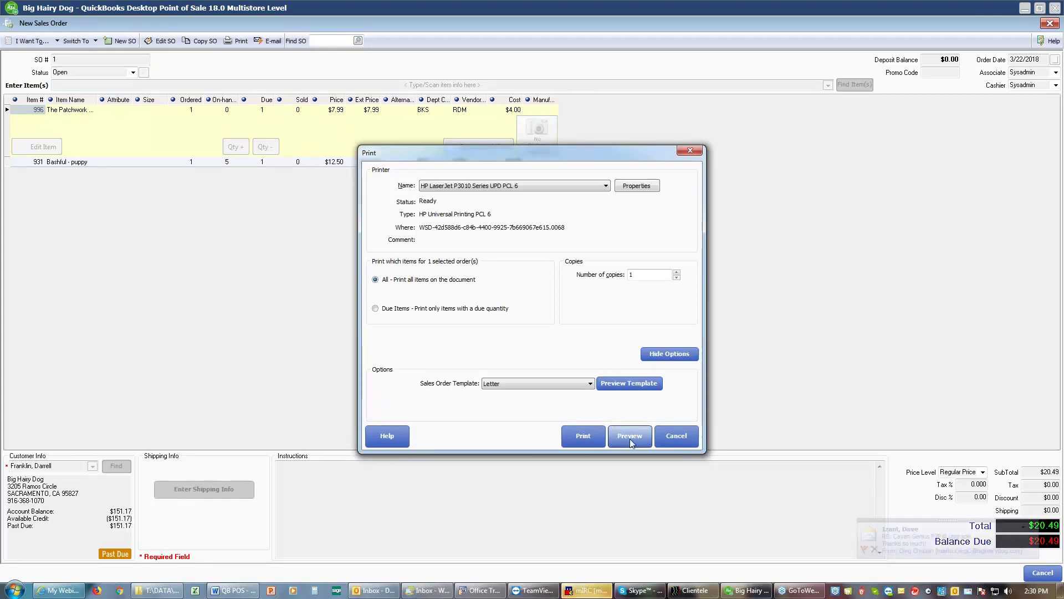
click(679, 436)
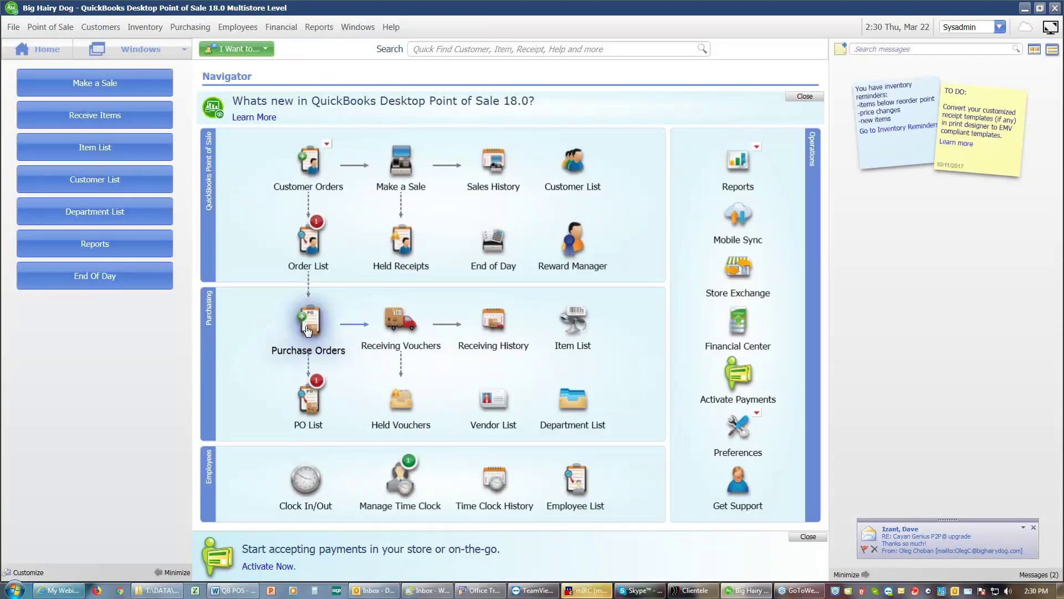
Step: In Company Preferences, make sales orders suggest a 50% initial deposit and edit the printed message
click(13, 28)
mouse_move(25, 127)
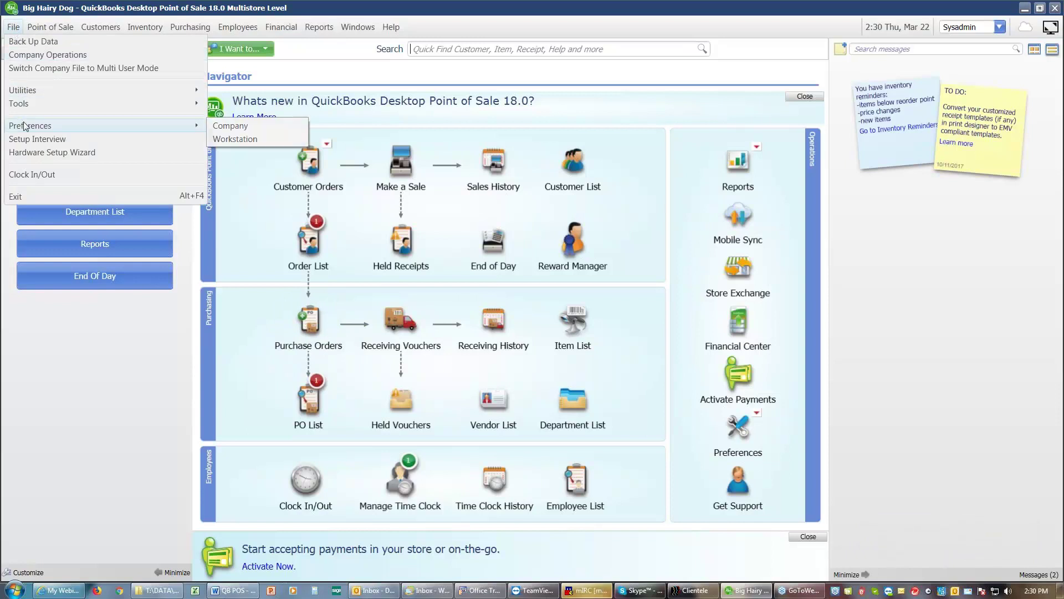
click(228, 127)
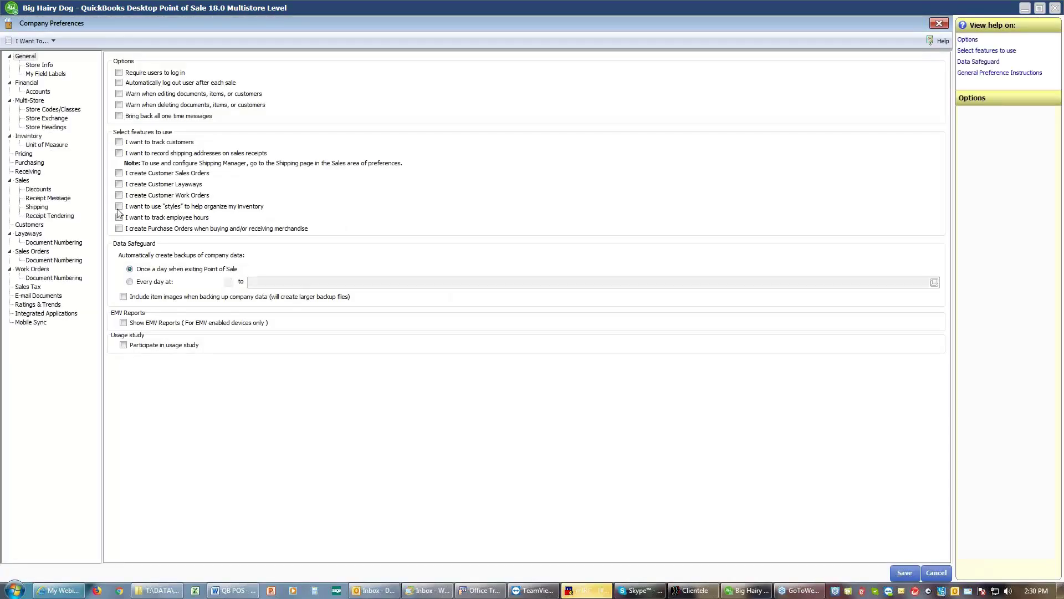
click(33, 251)
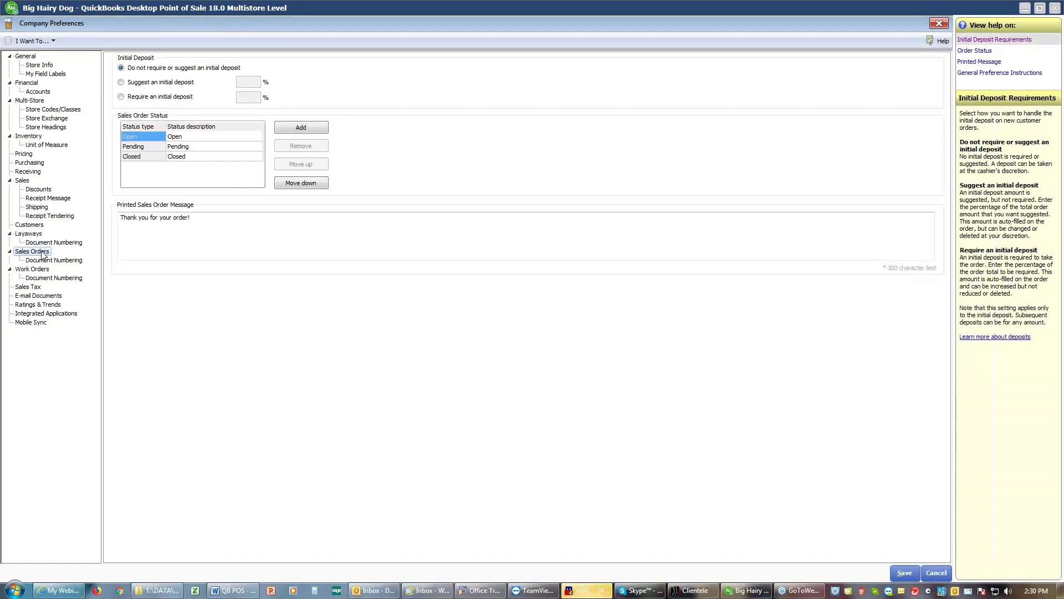
click(120, 82)
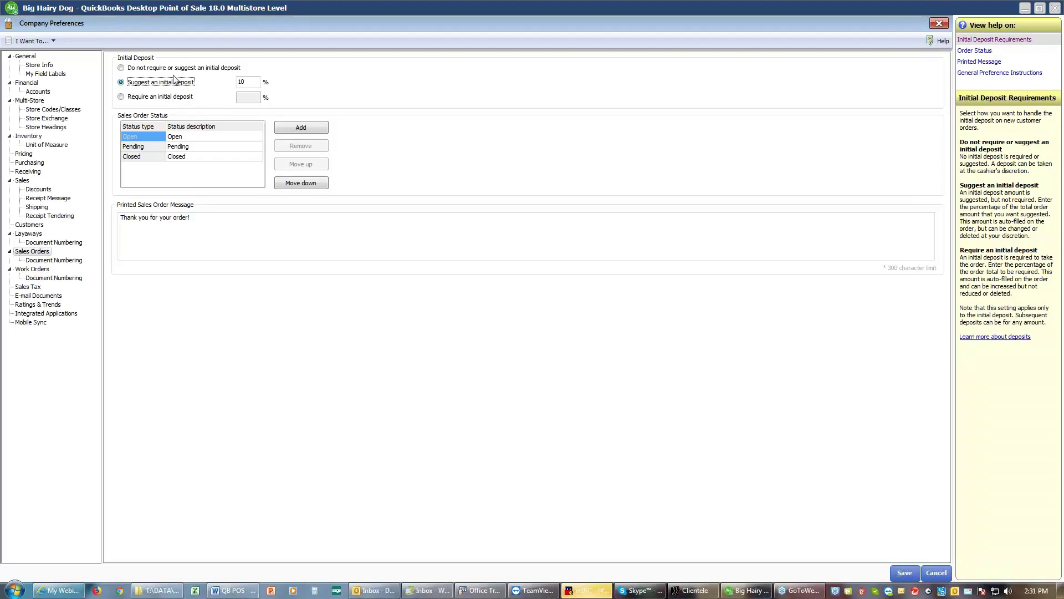
drag(248, 81, 239, 81)
text(50)
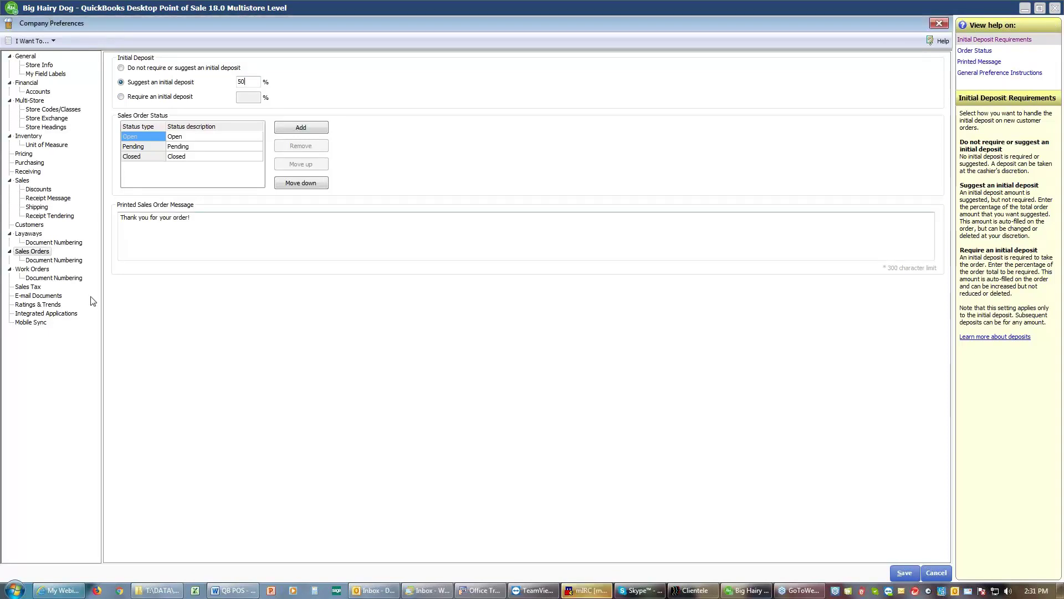
click(233, 239)
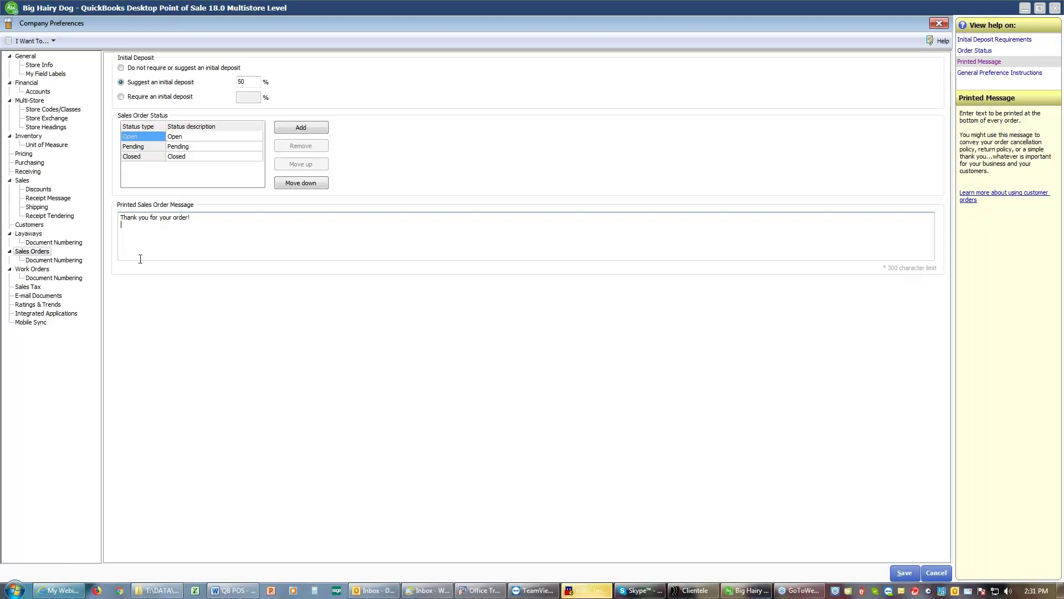
Step: Make layaways suggest a 33% initial deposit and save the preferences
click(29, 234)
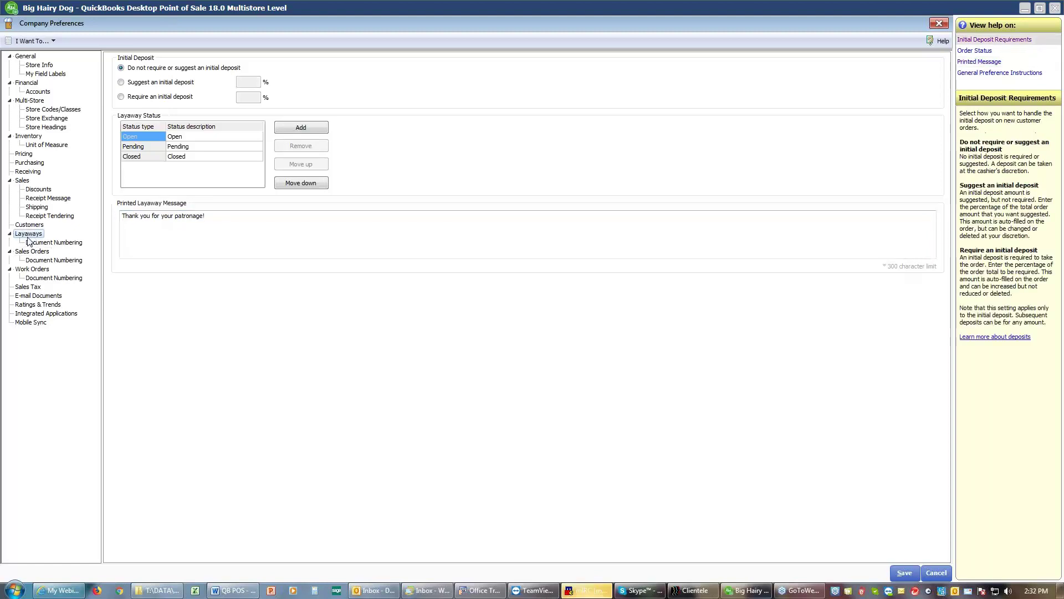
click(121, 82)
key(Tab)
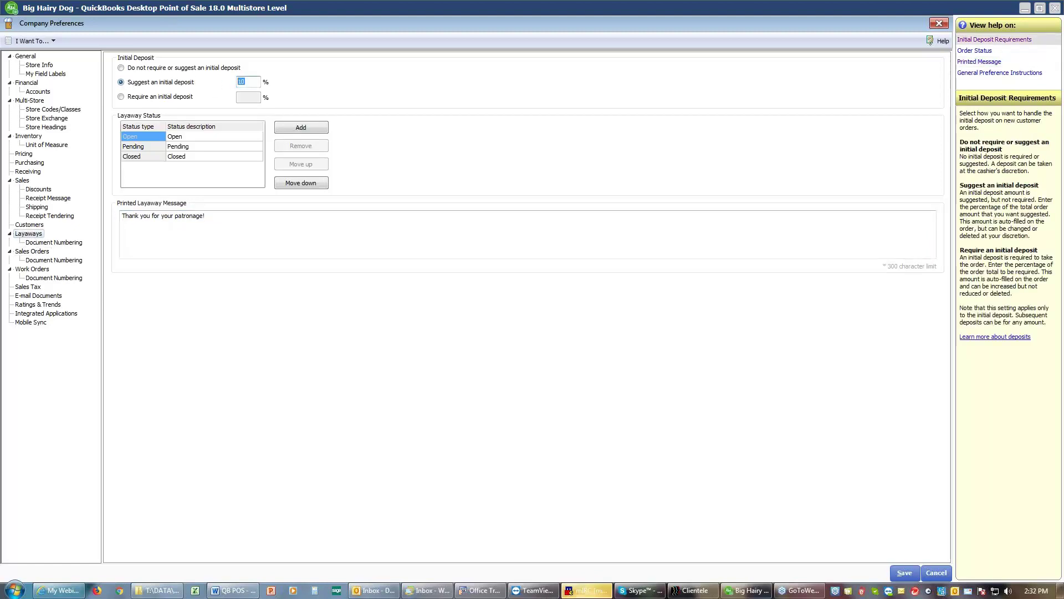
text(33)
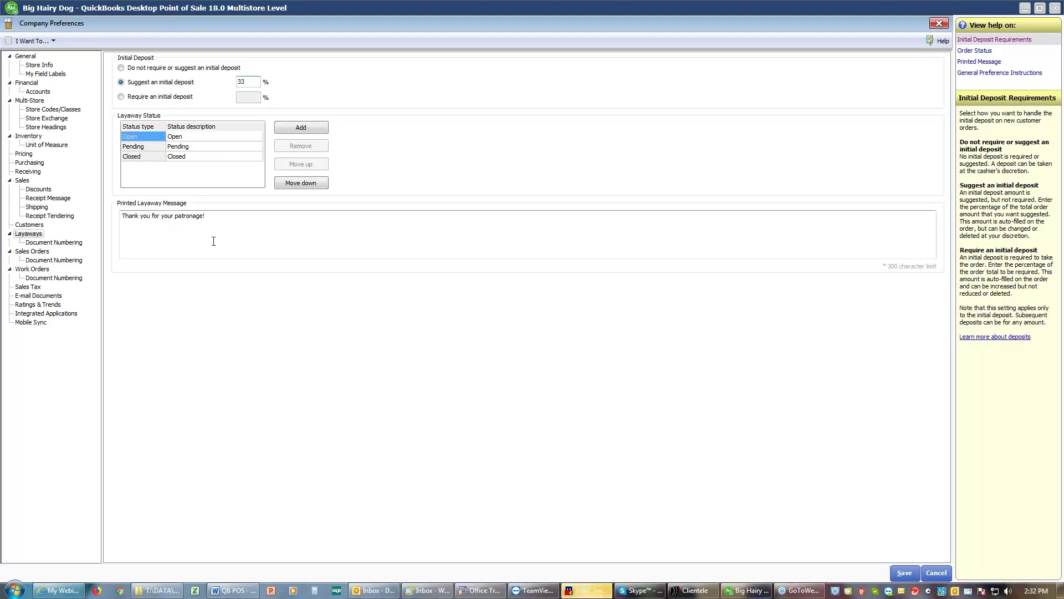
click(239, 231)
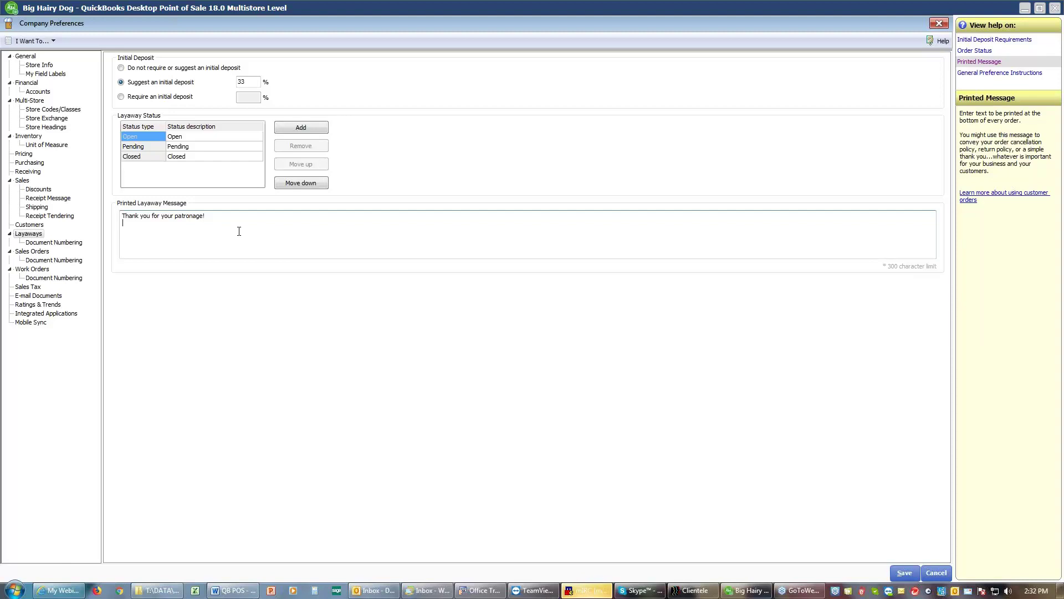
click(903, 573)
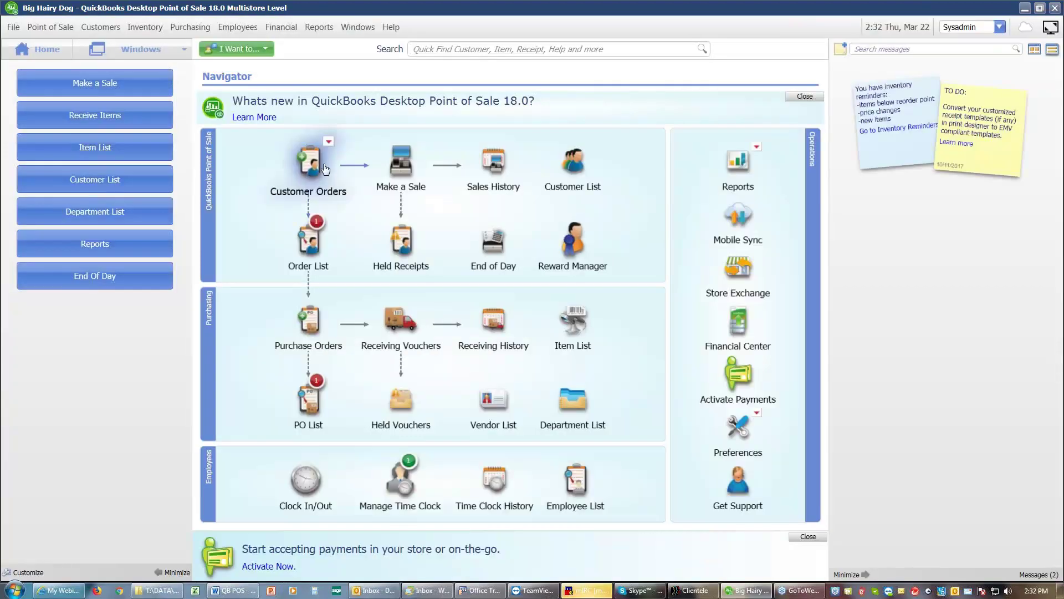
Step: Start a new sales order, then discard it without saving
click(324, 165)
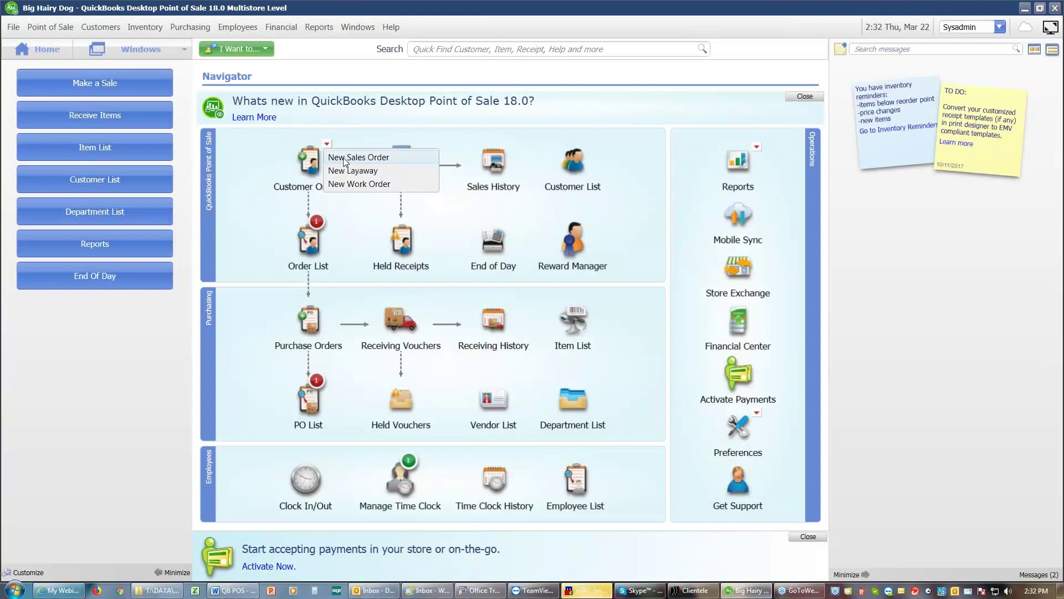
click(348, 159)
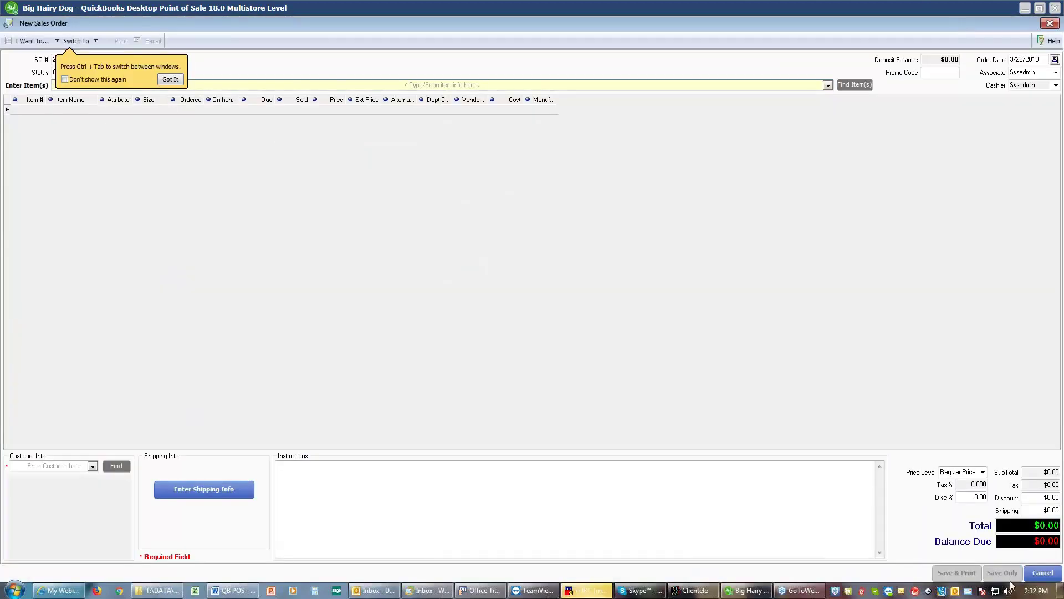
click(1034, 570)
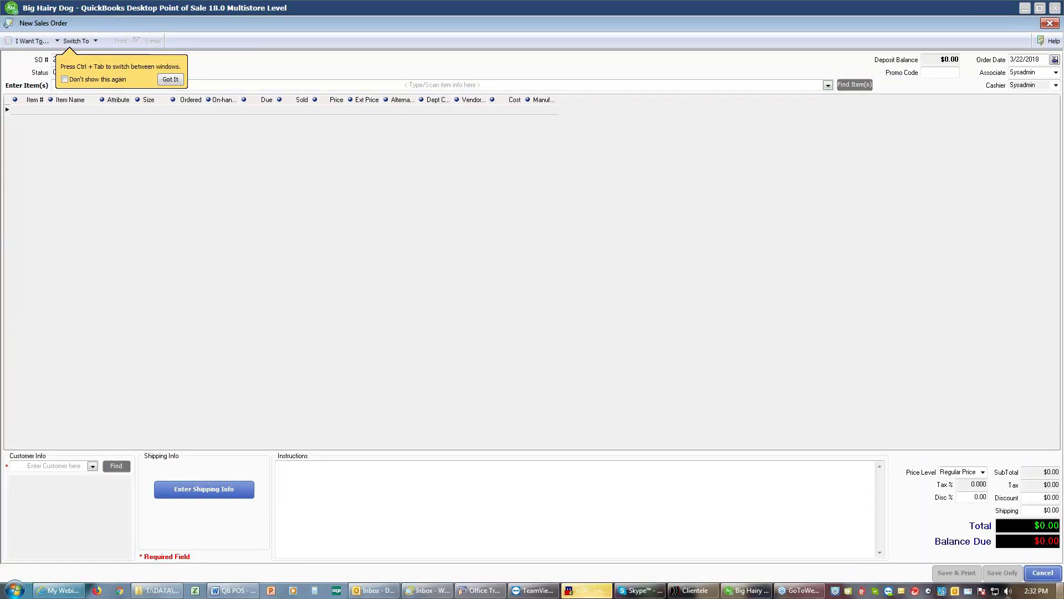
click(1043, 573)
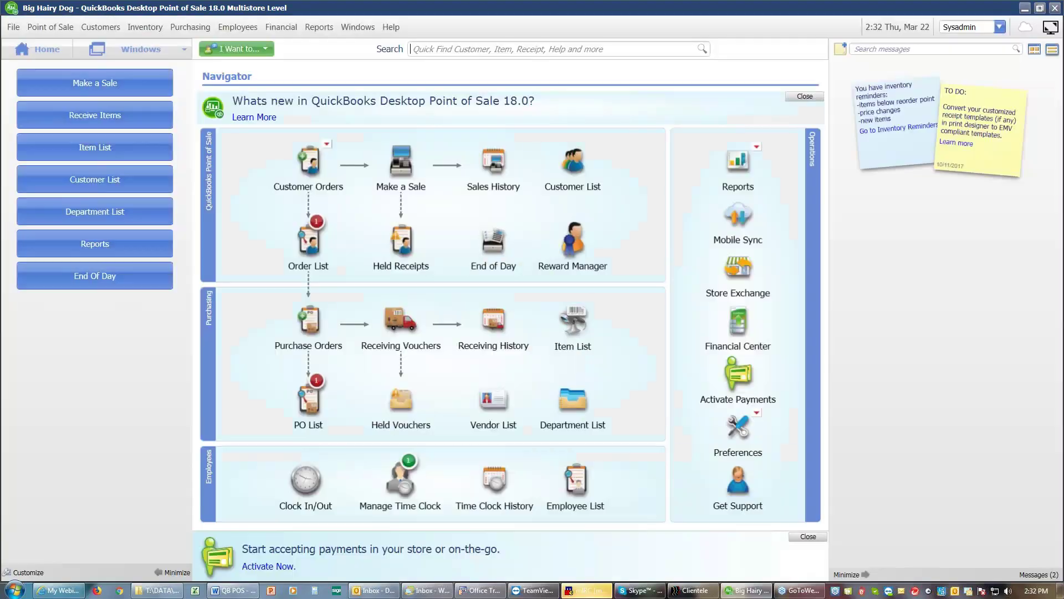
Step: Open the Open Sales Orders list and show Sales Order 1's details and two items
mouse_move(314, 237)
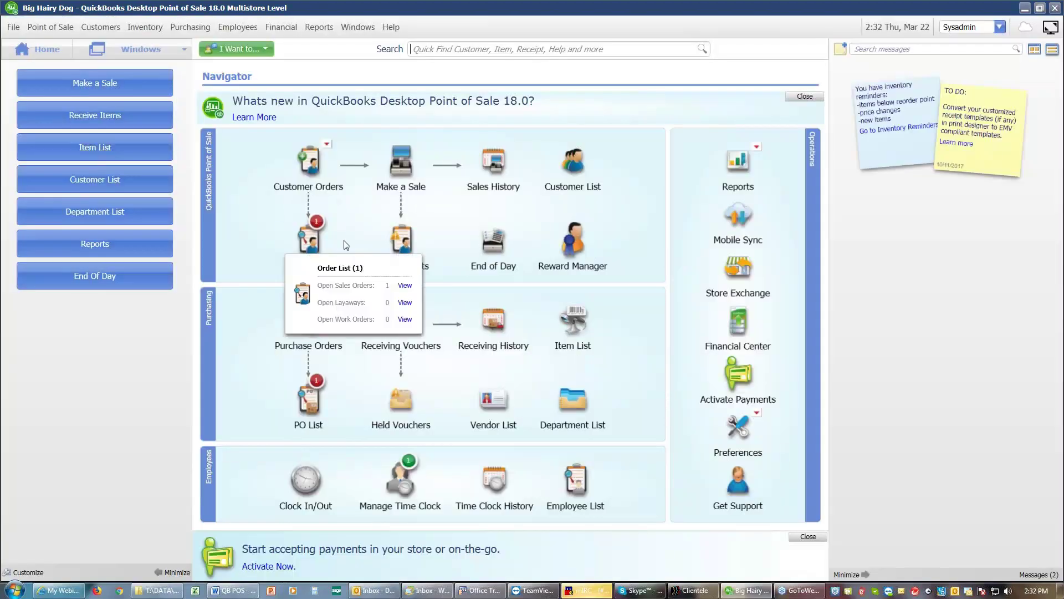
click(403, 290)
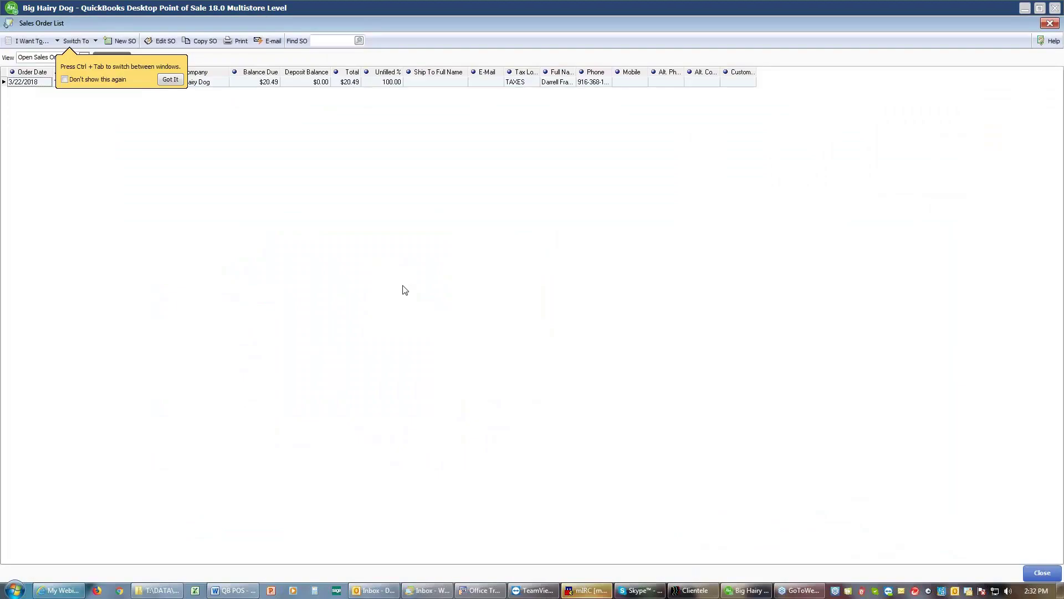
click(170, 80)
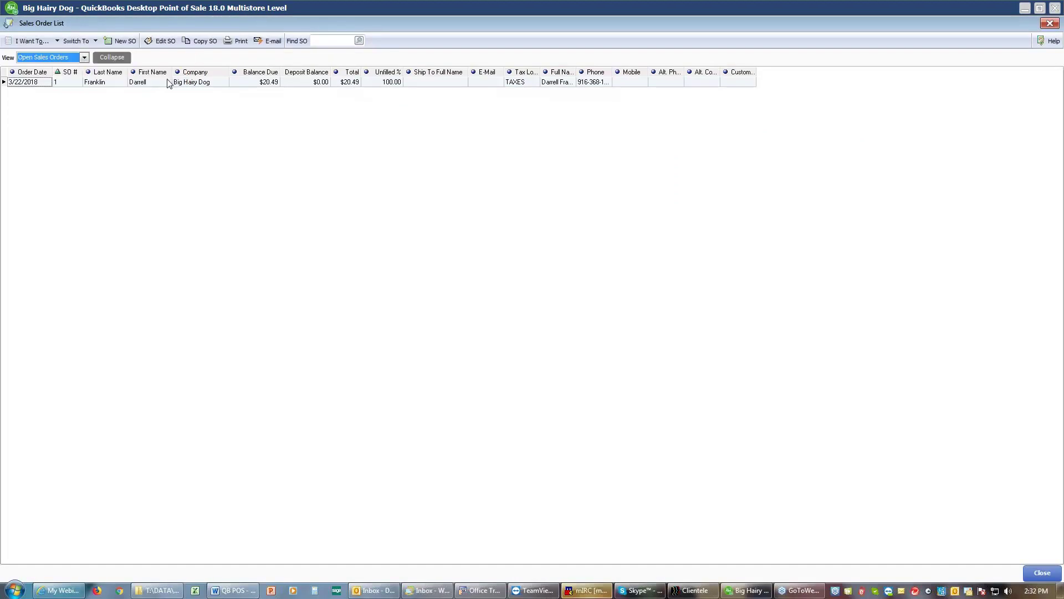
click(96, 82)
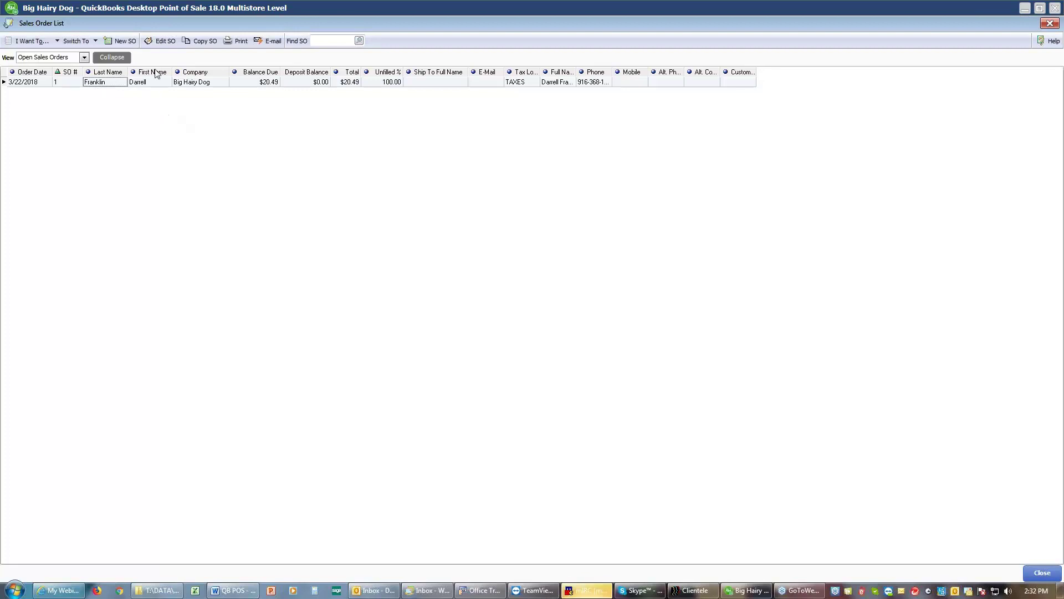
click(26, 42)
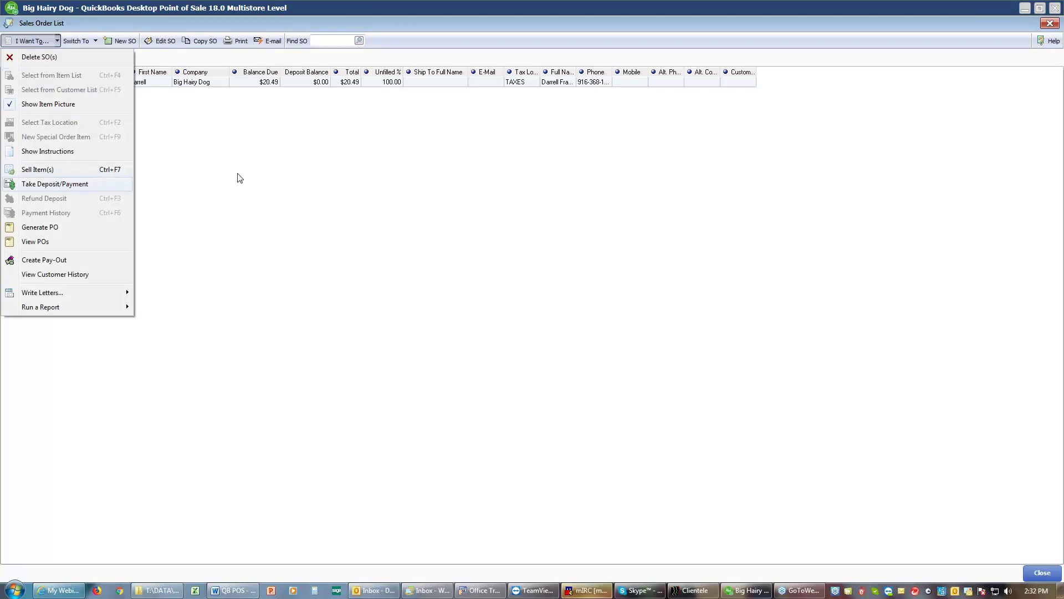
click(251, 167)
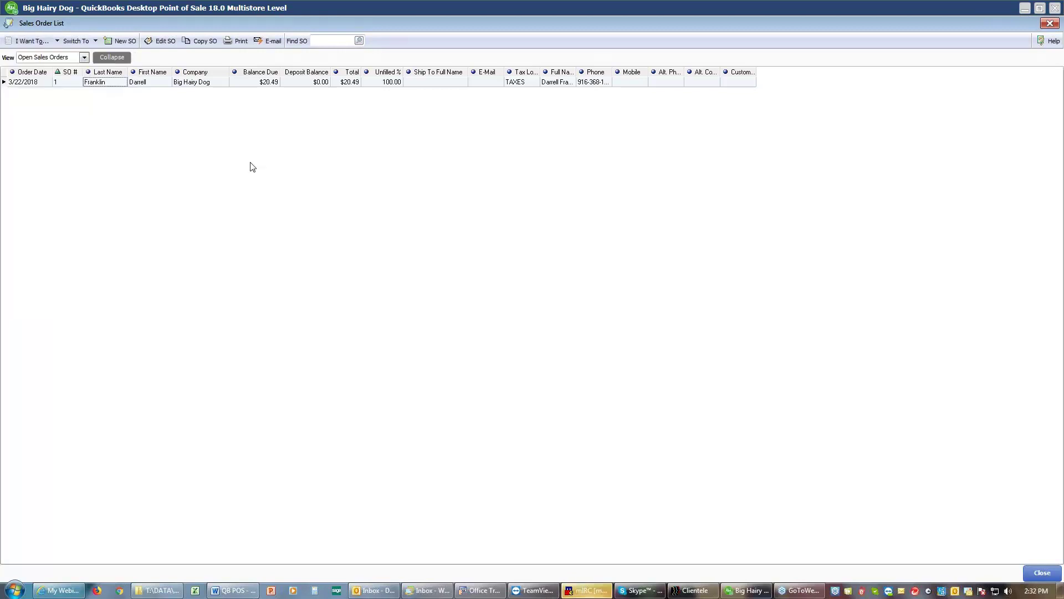
click(118, 57)
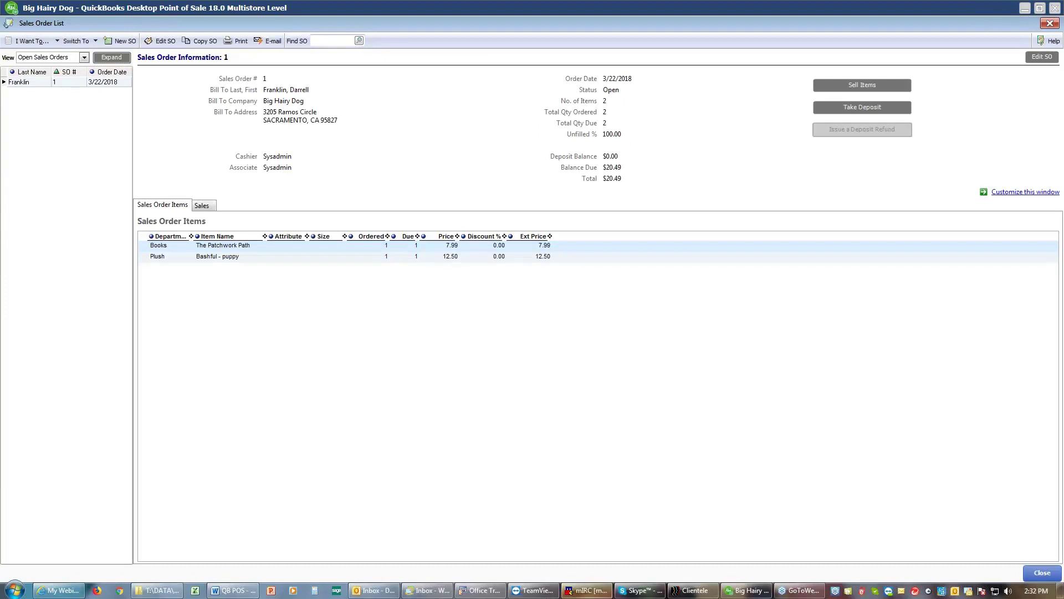
Step: Take a $12.00 deposit on Sales Order 1
click(862, 108)
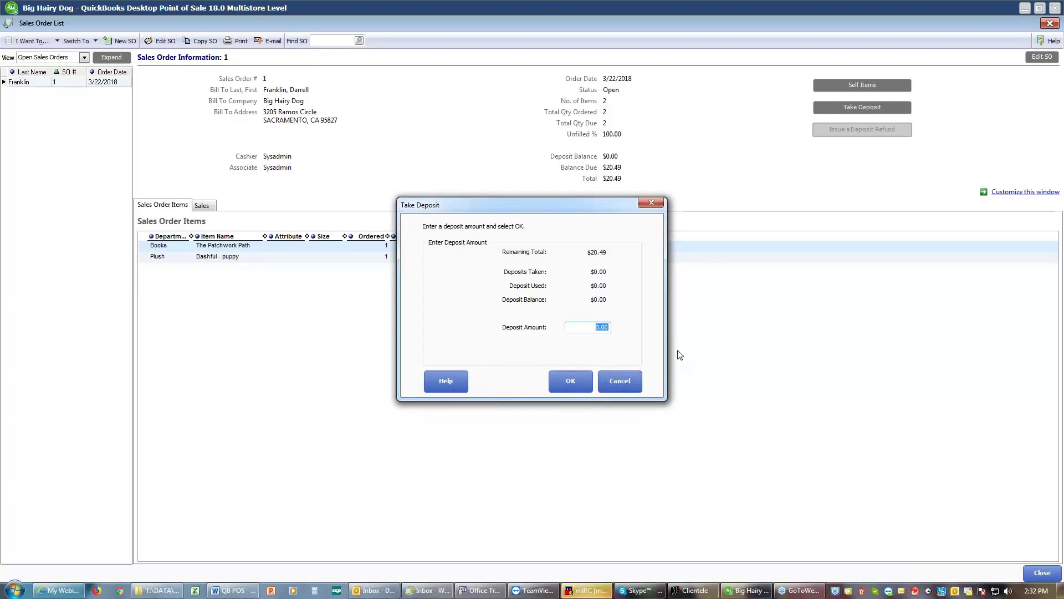
text(12)
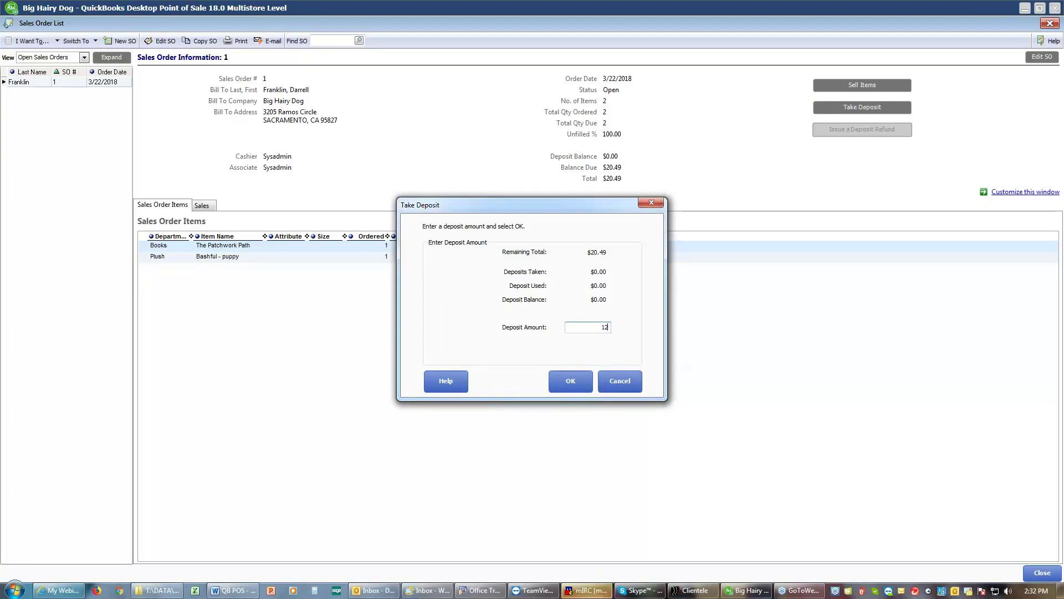
click(565, 387)
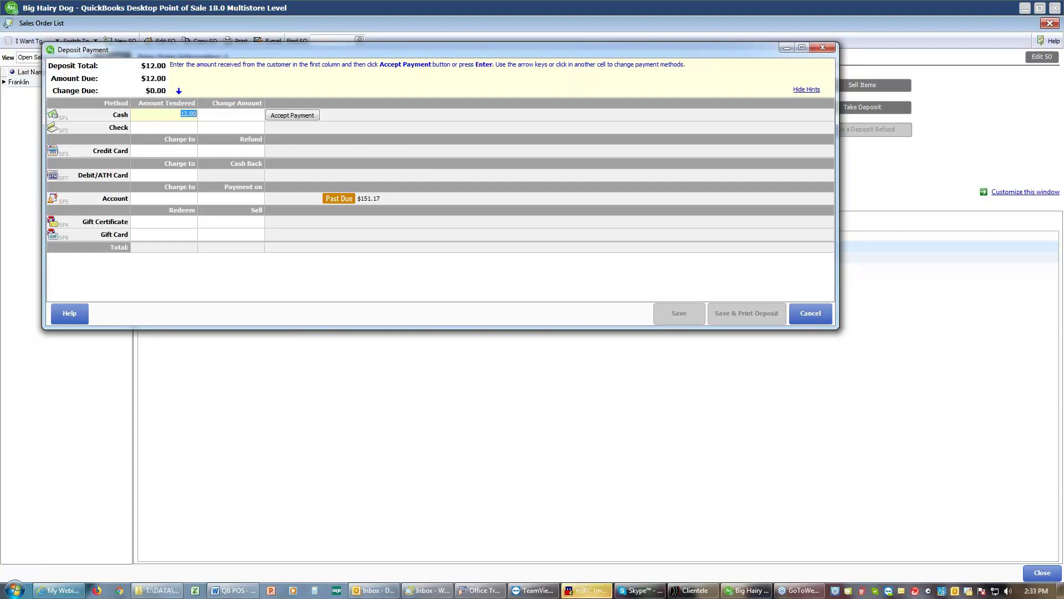
Step: Pay the deposit with $20.00 cash, accept $8.00 change, and save and print it
click(263, 113)
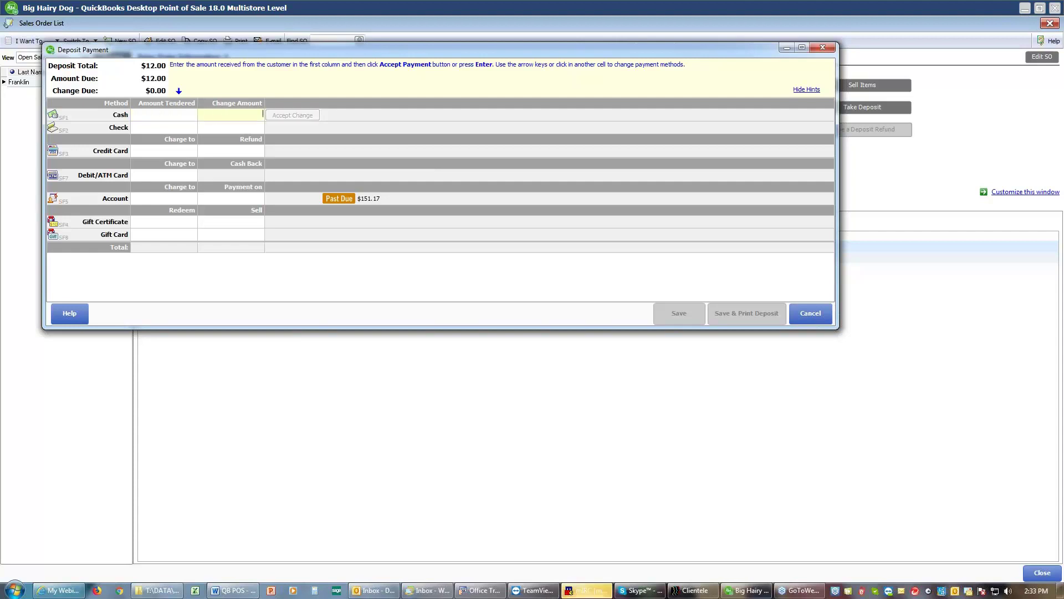
click(160, 119)
text(20)
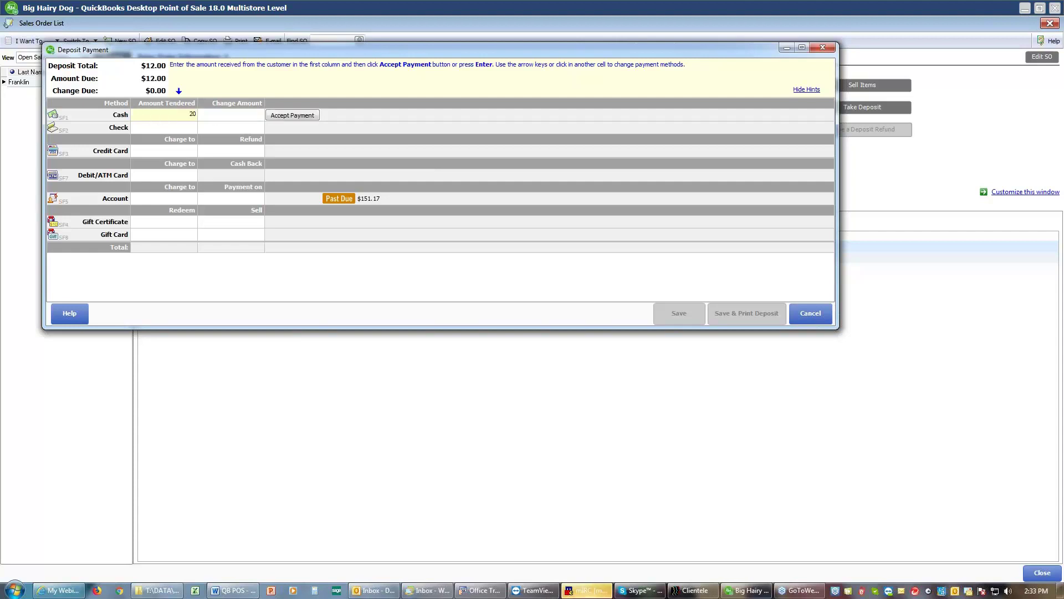
key(Return)
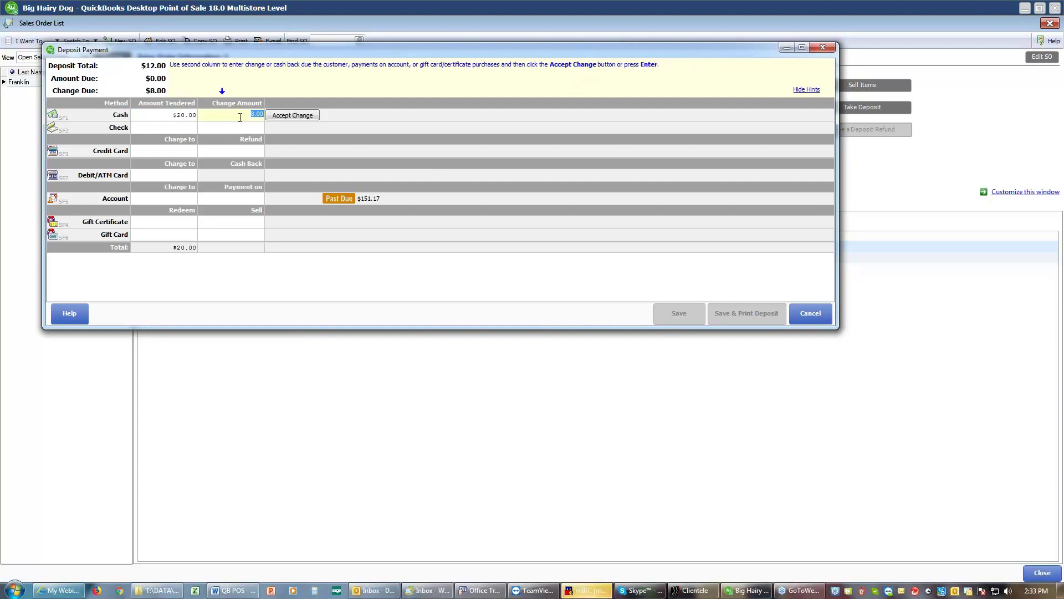
click(293, 115)
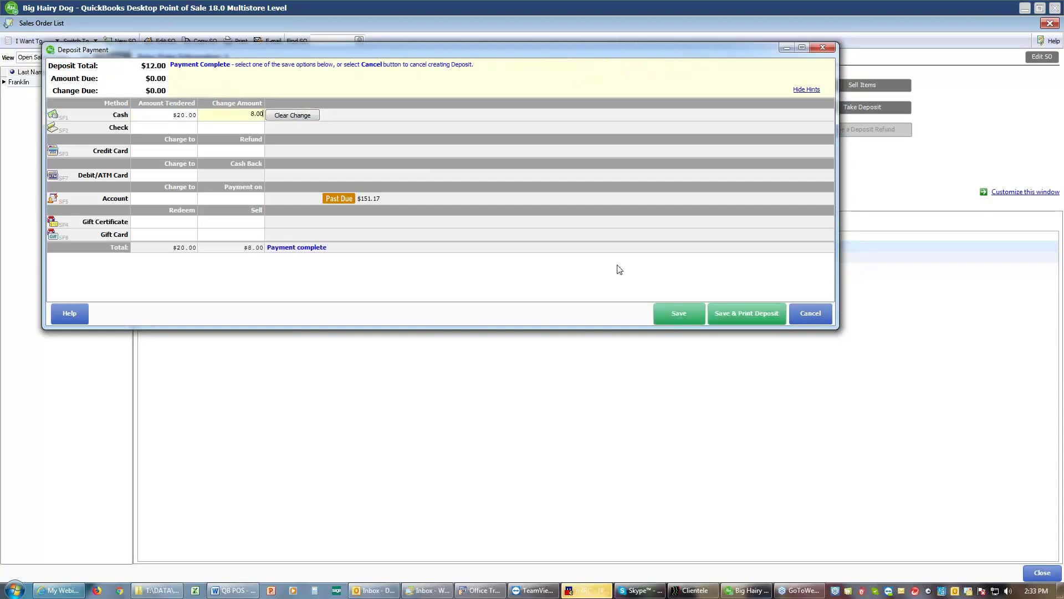
click(721, 313)
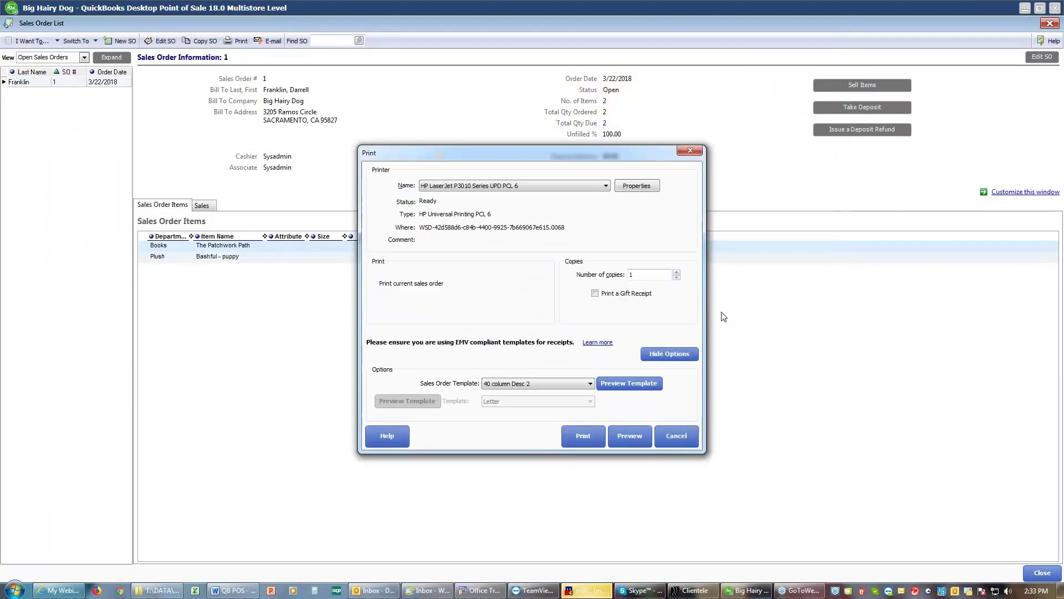
Step: Preview deposit receipt #20297 at 200% zoom, then acknowledge the $8.00 change due
click(630, 433)
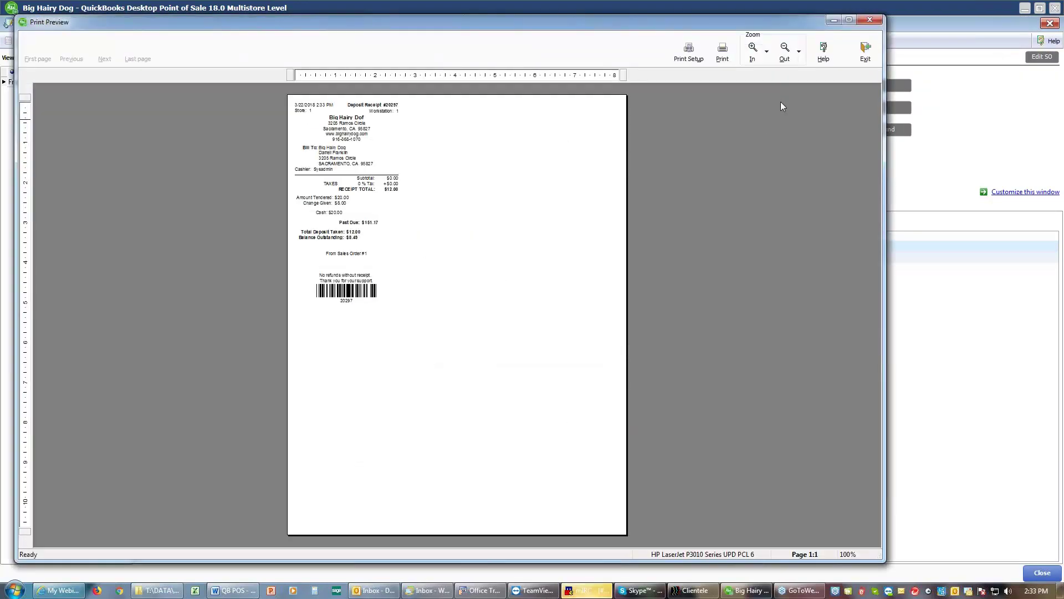
click(753, 48)
click(754, 50)
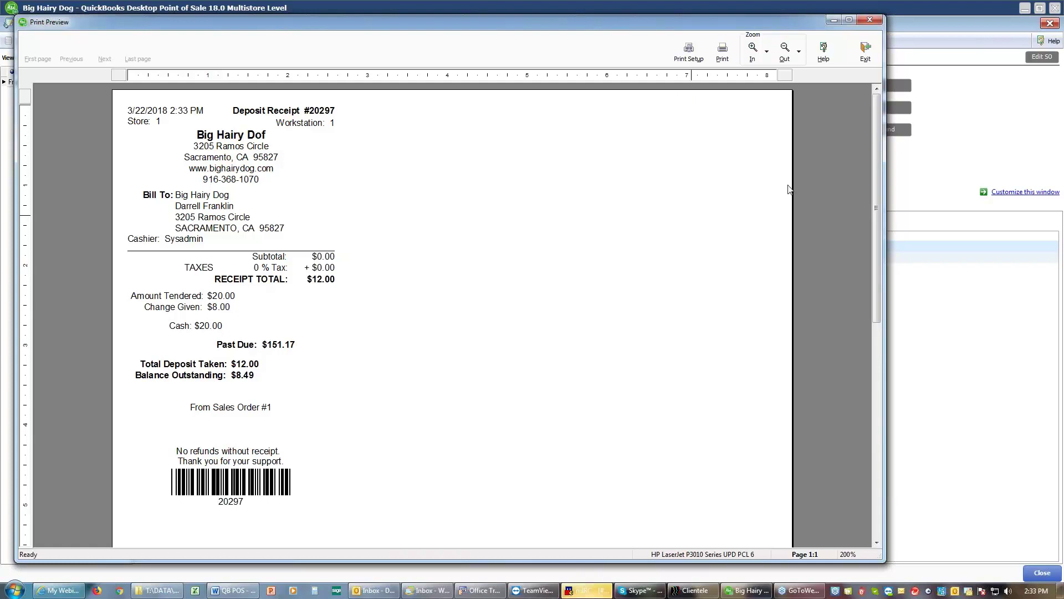
click(867, 55)
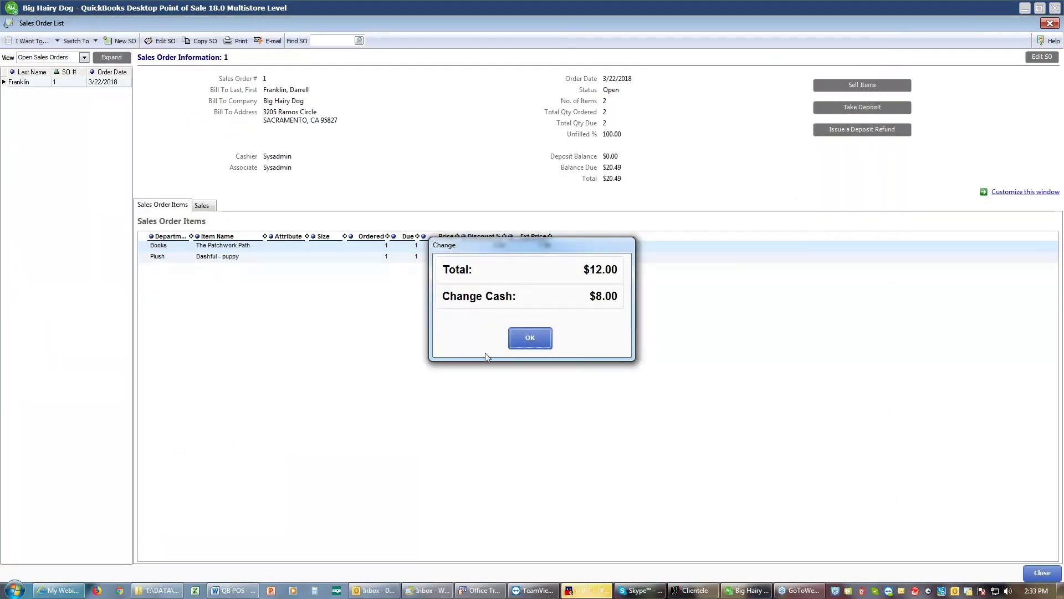
click(528, 348)
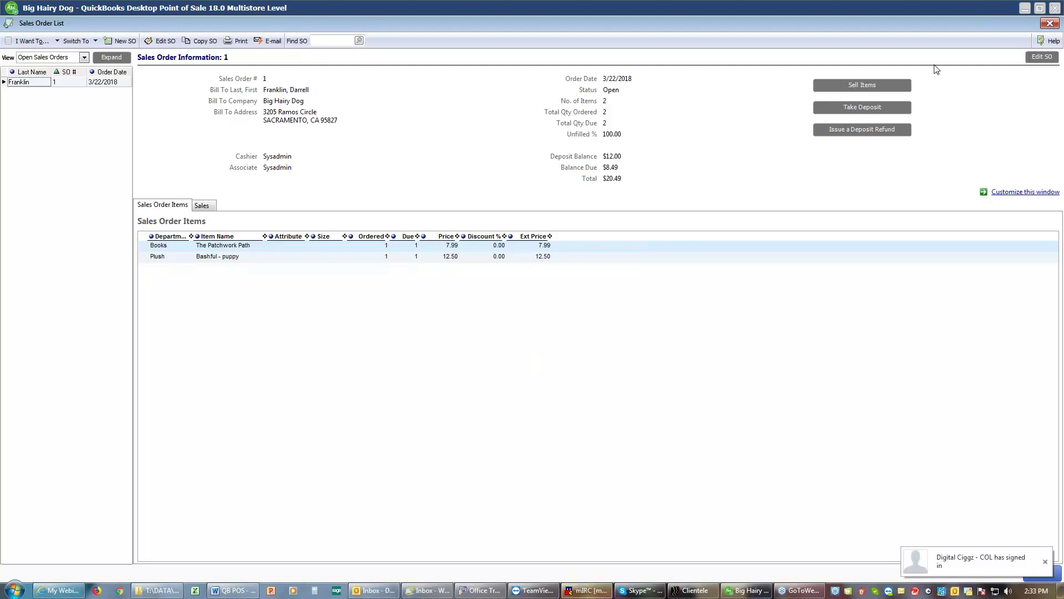
click(1049, 23)
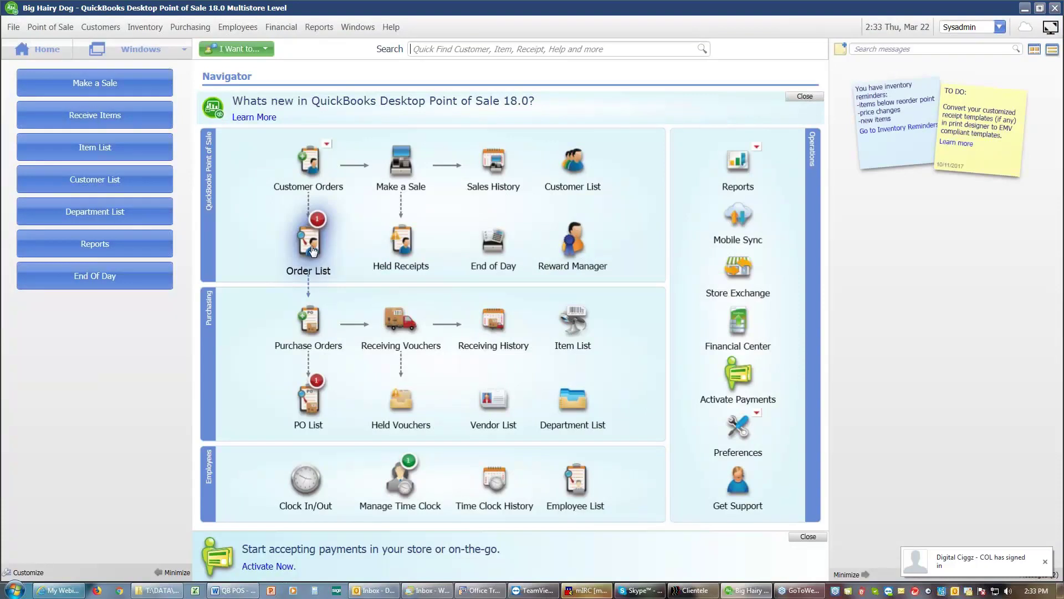
mouse_move(312, 250)
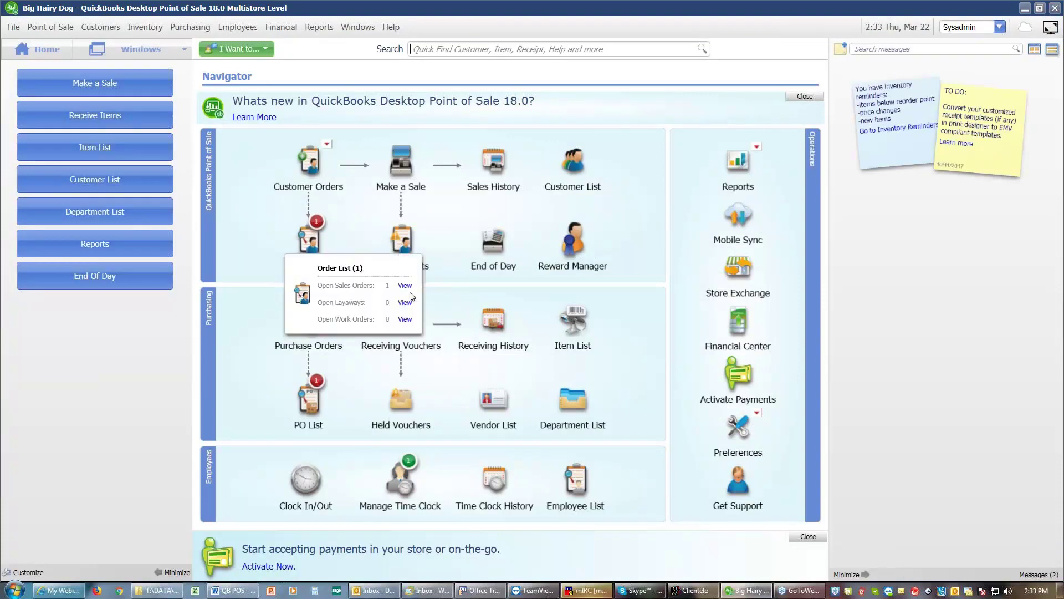
click(405, 286)
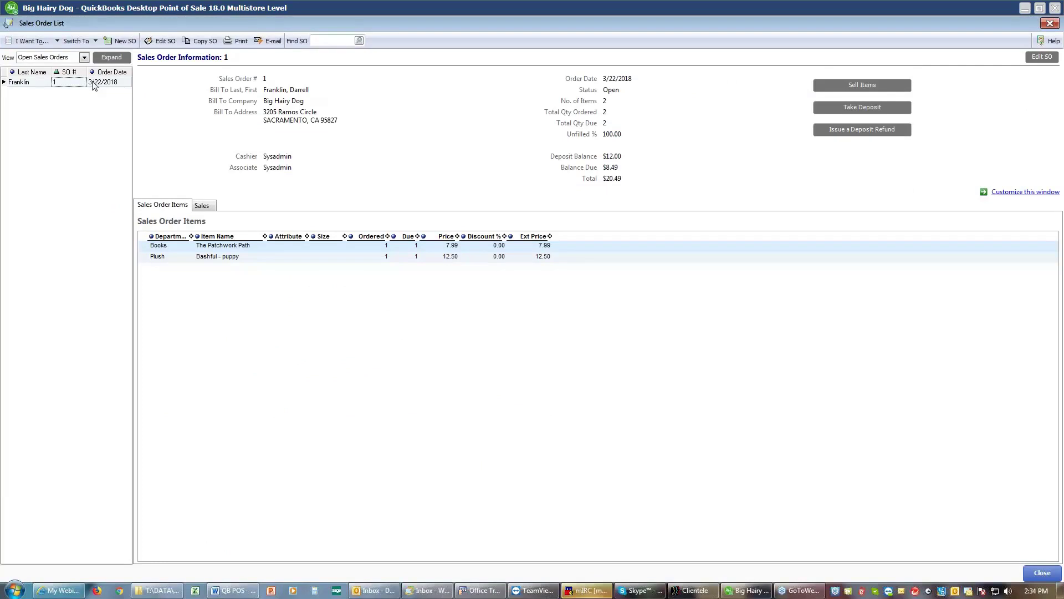
Step: Move all of Sales Order 1's items onto a sales receipt despite the insufficient quantity warning
click(860, 87)
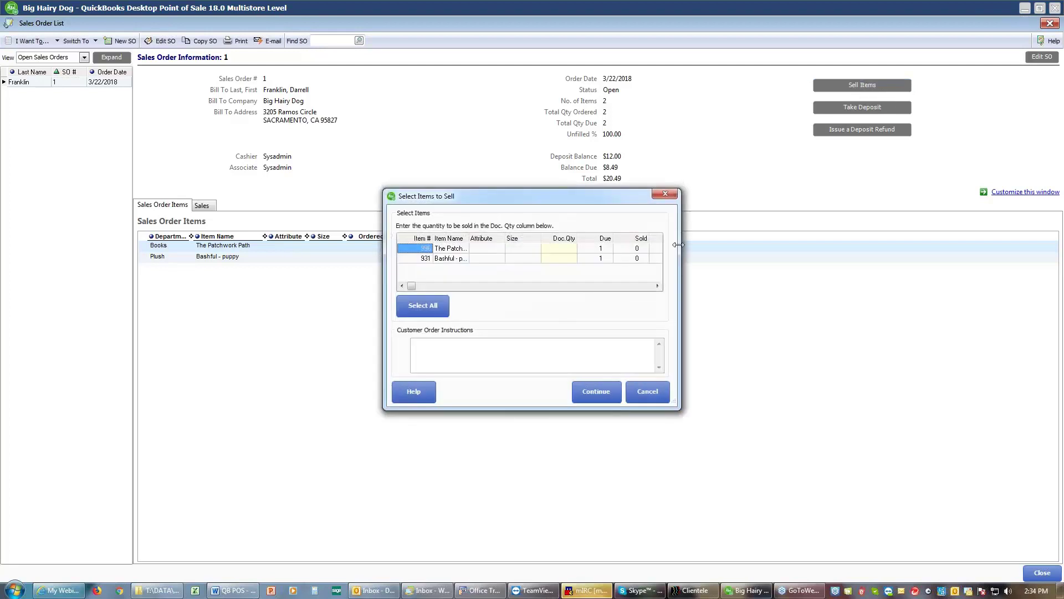
click(438, 308)
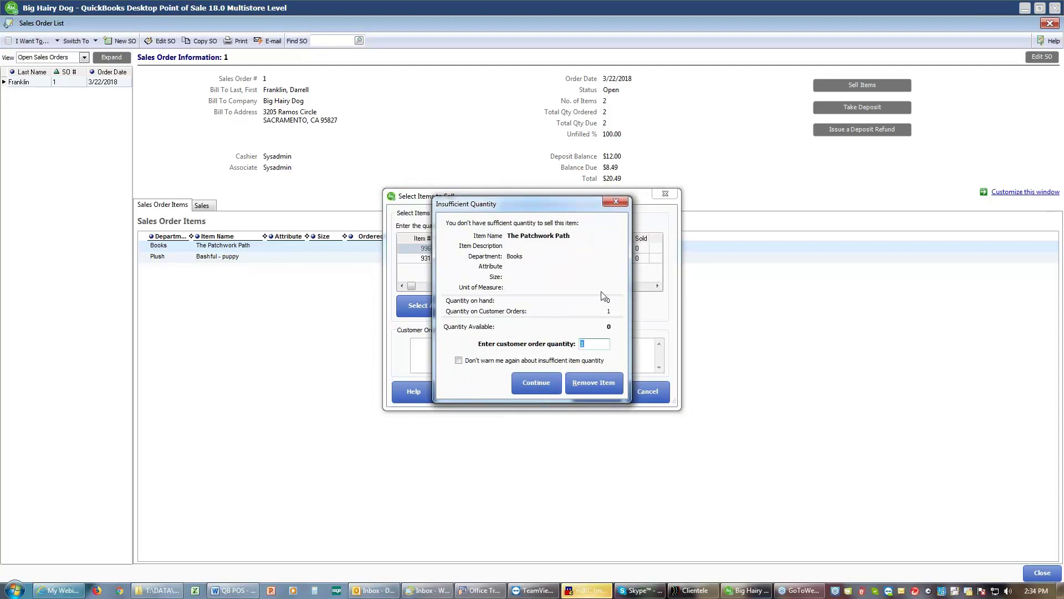
click(540, 384)
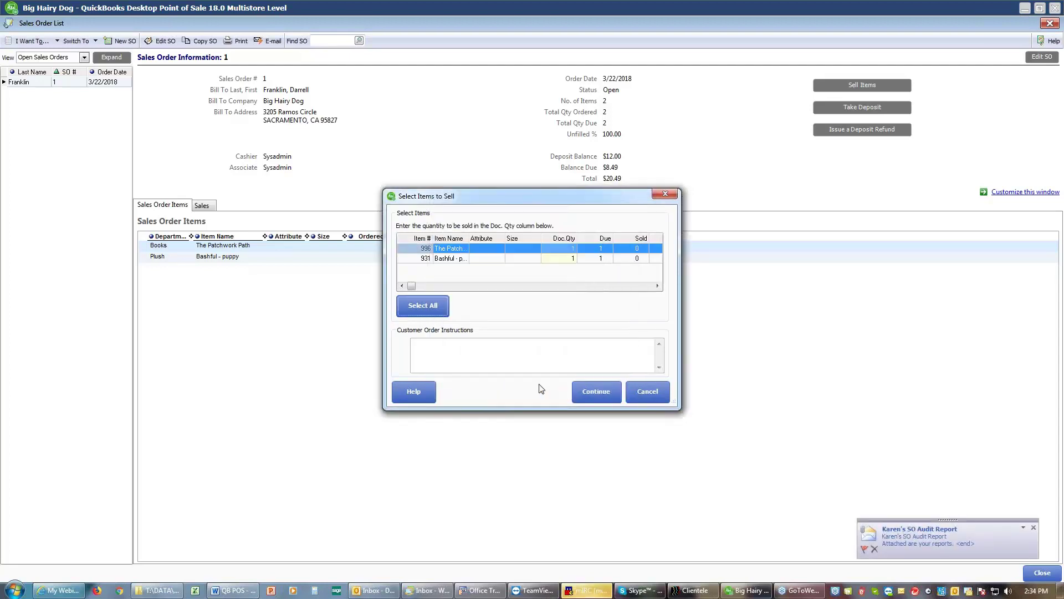
click(597, 395)
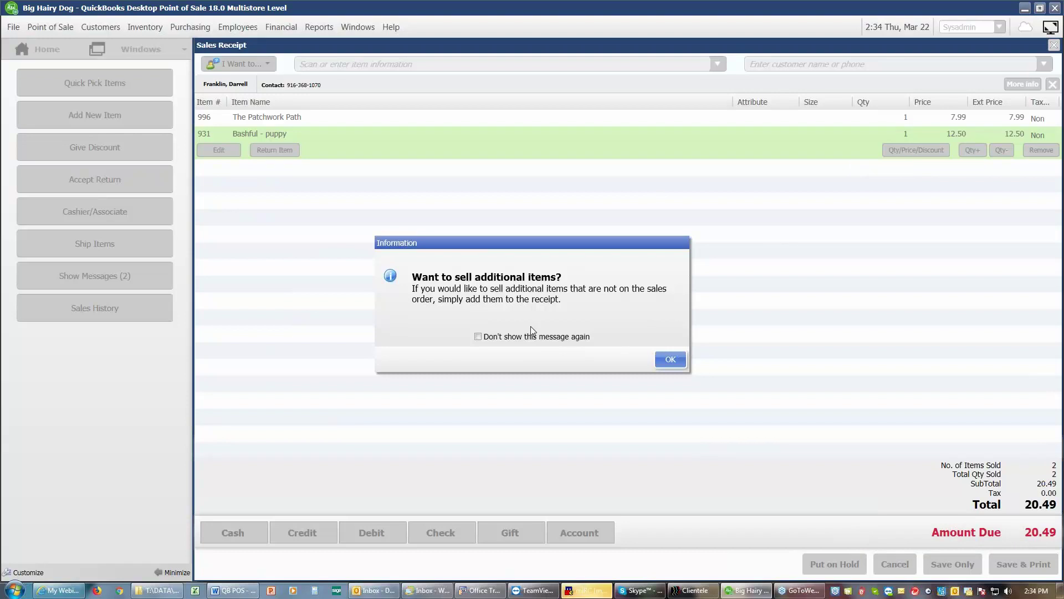
Step: Apply the $12 deposit plus $10 cash, then save and print the receipt
click(667, 361)
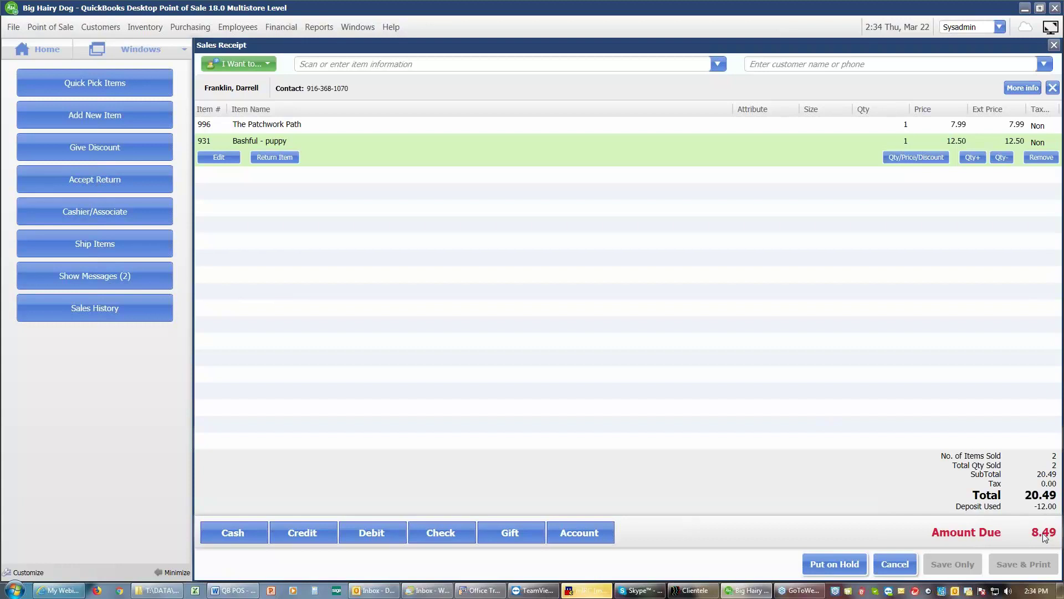
click(215, 536)
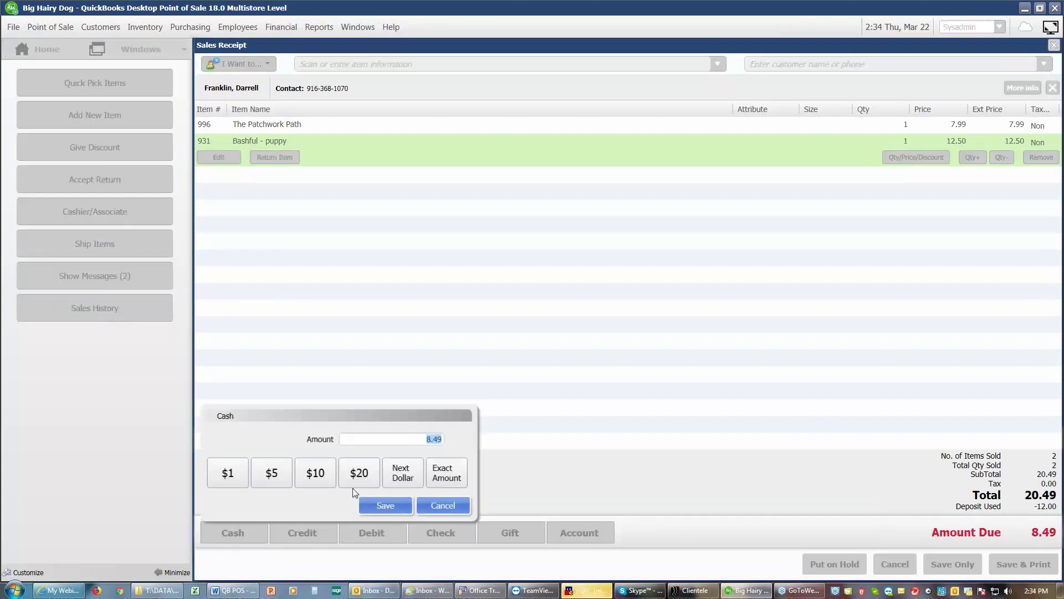
click(325, 475)
click(396, 505)
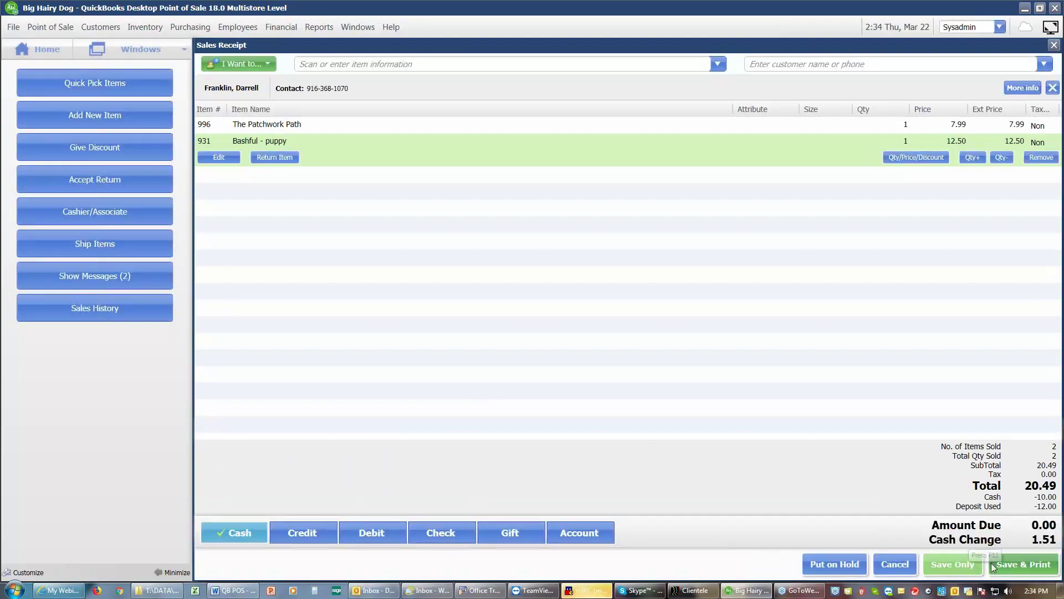
click(1008, 562)
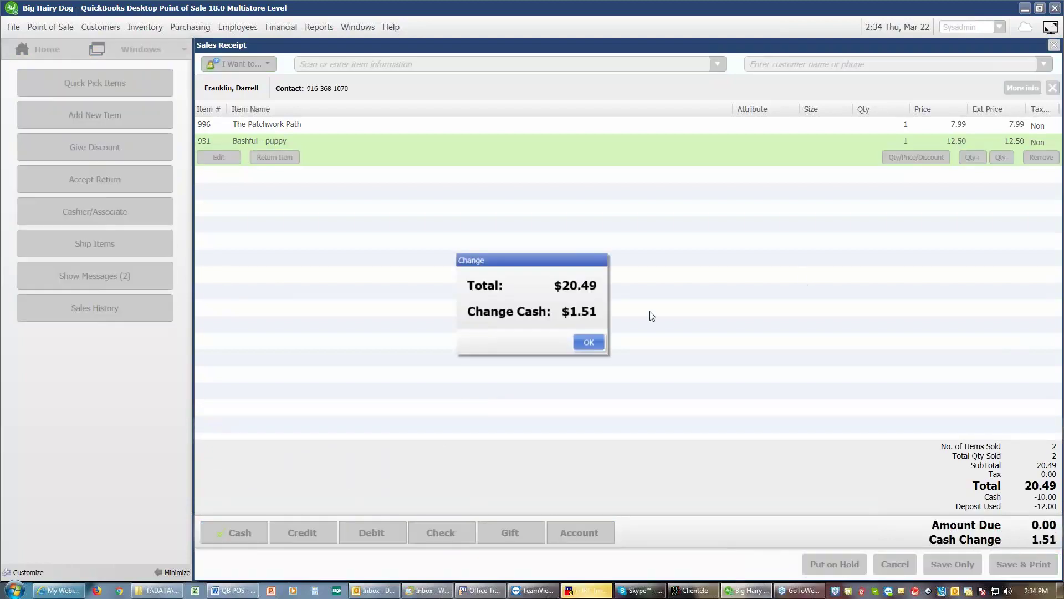
Step: Close the change summary, preview receipt #20298 zoomed in, and never e-mail this customer
click(589, 343)
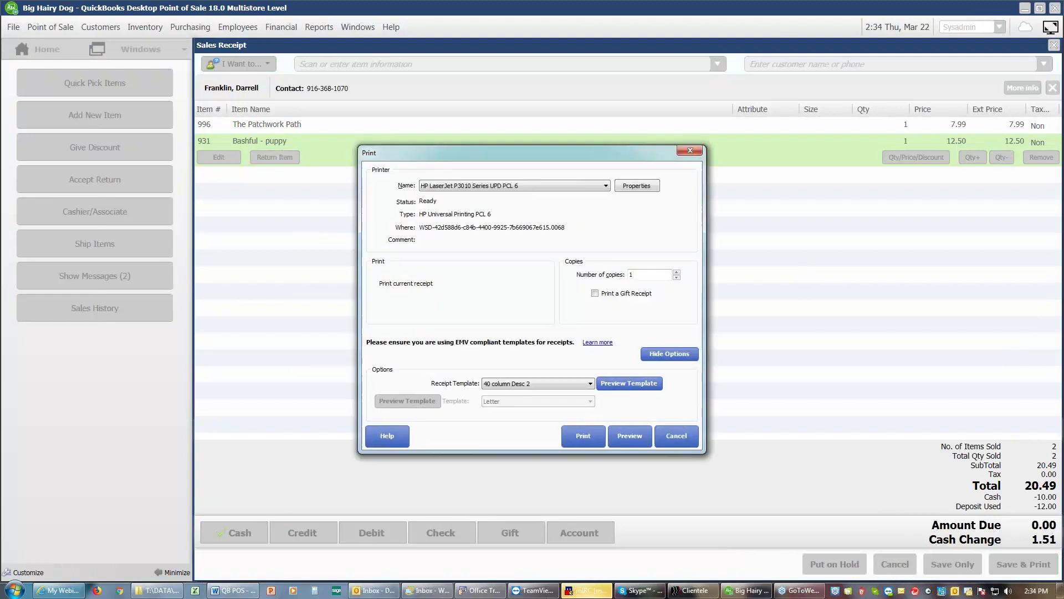
click(627, 431)
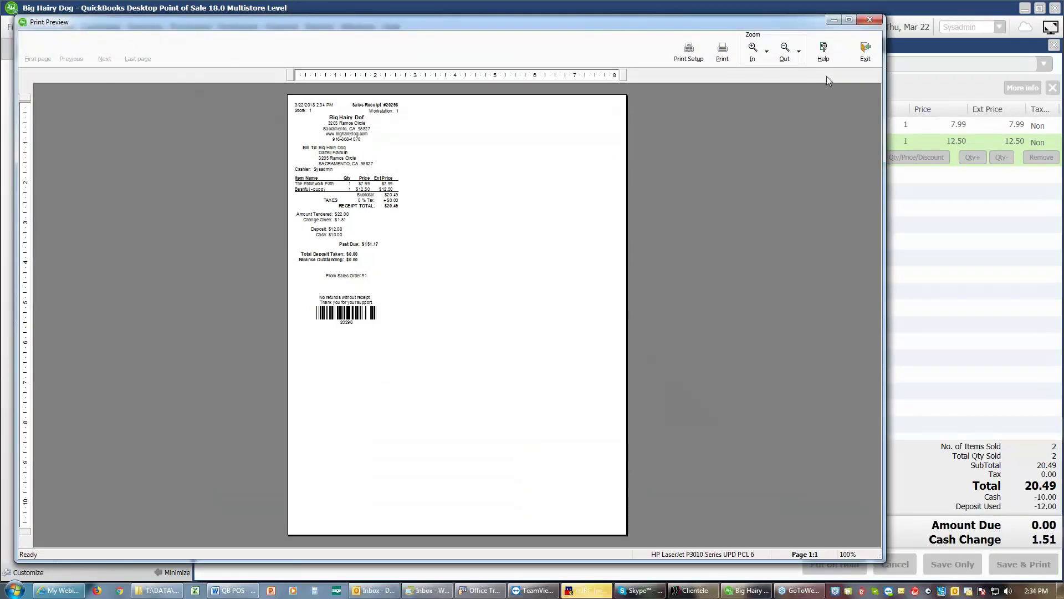
click(753, 51)
click(753, 51)
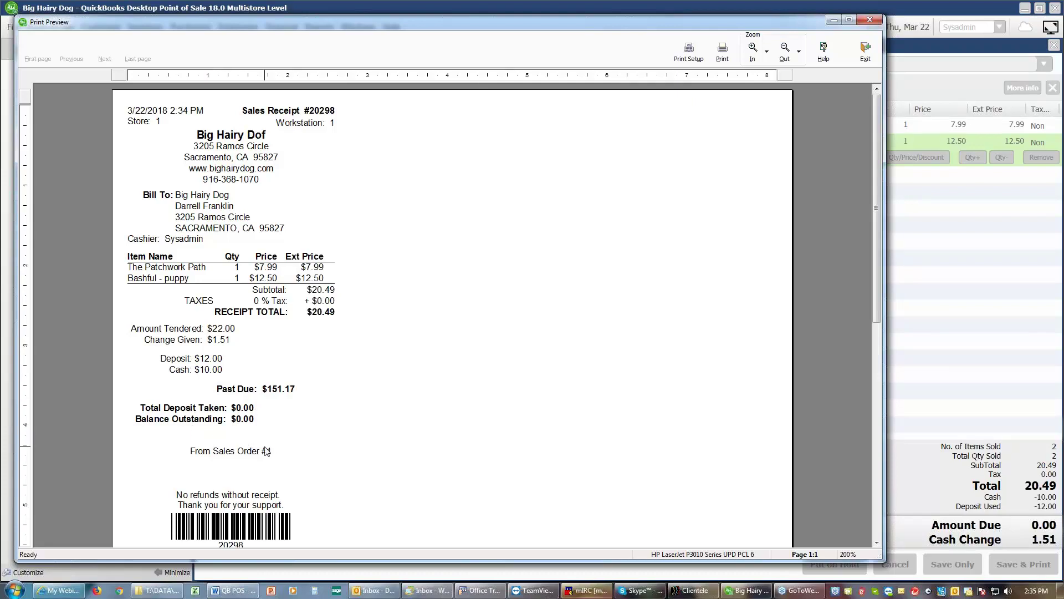
click(867, 56)
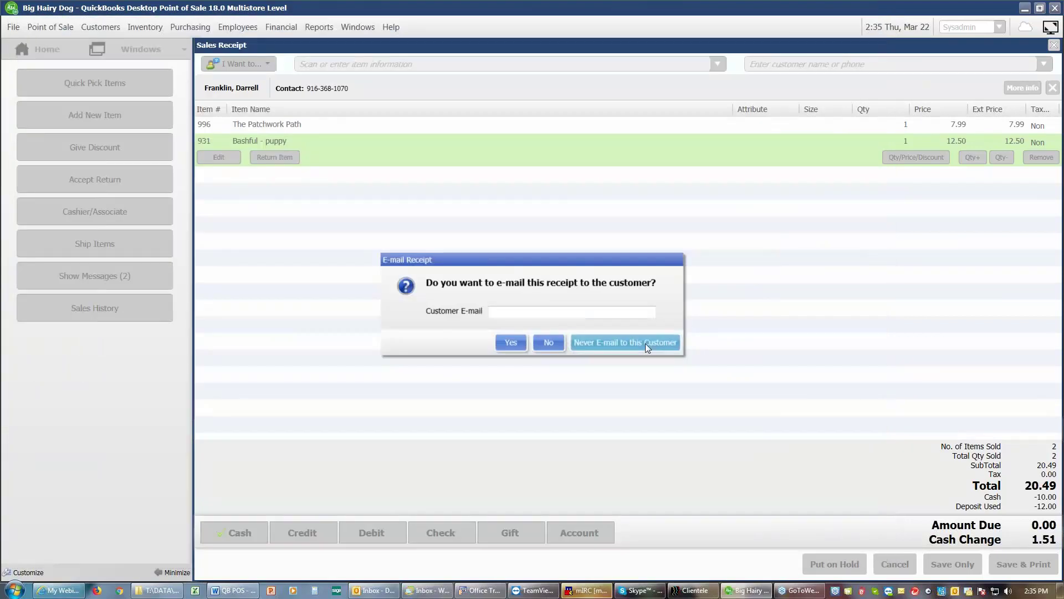
click(646, 344)
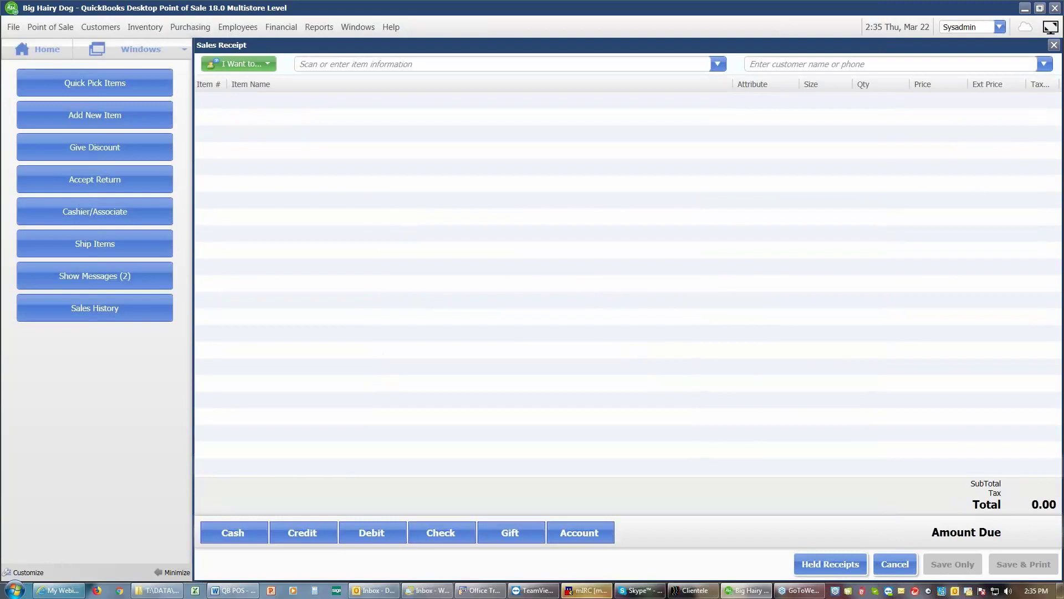
Step: Discard the empty sales receipt and start New Layaway #1
click(894, 564)
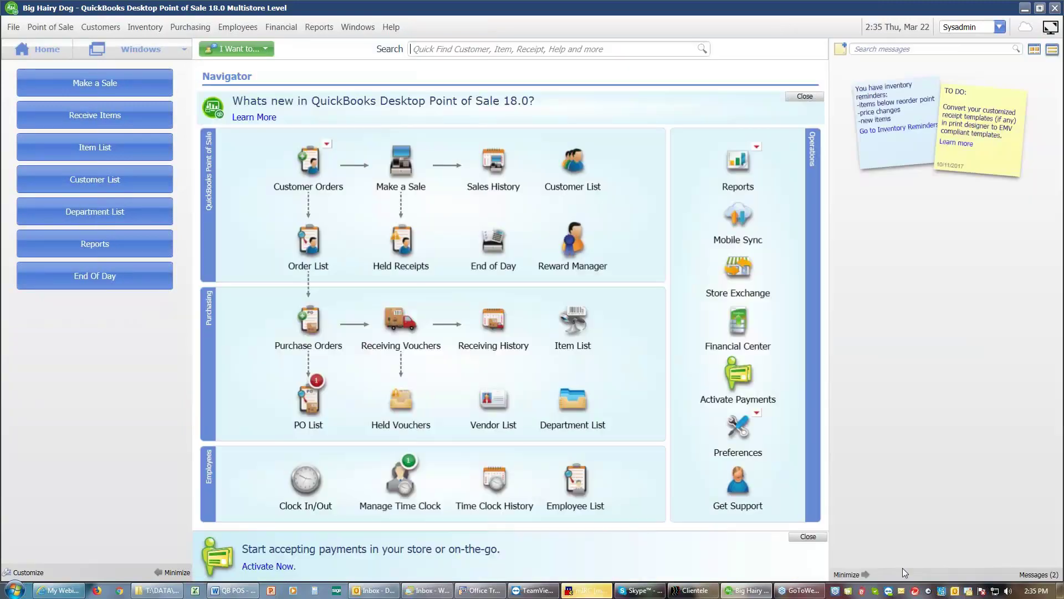
click(309, 161)
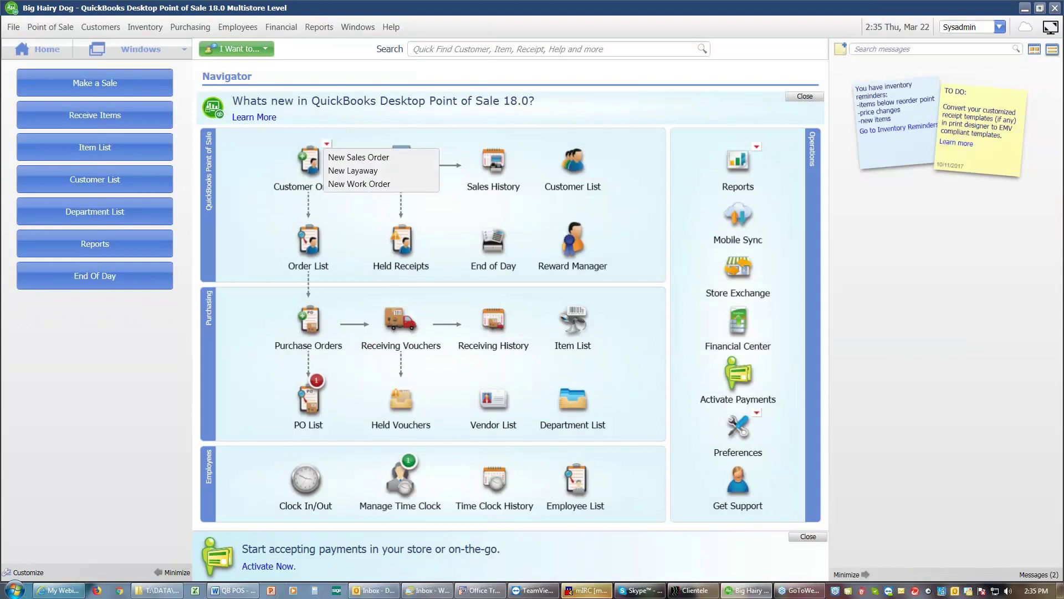
click(347, 171)
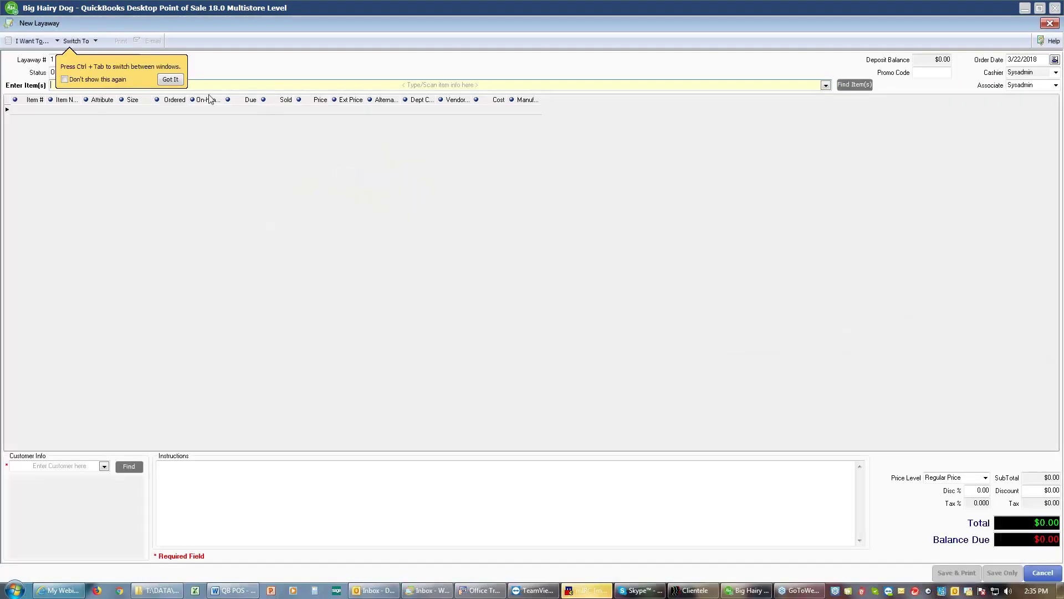
click(171, 79)
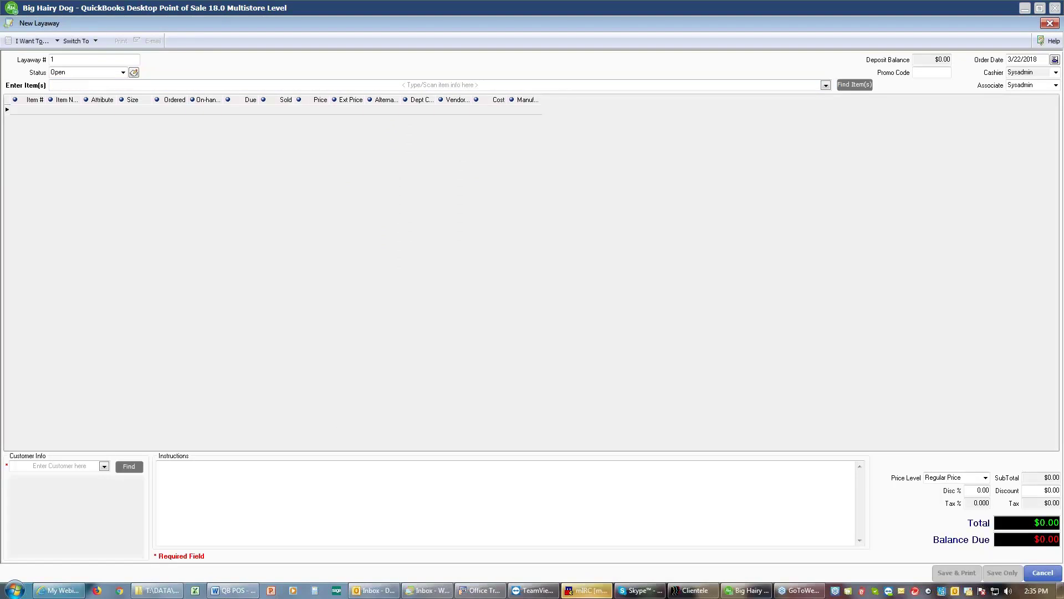
Step: Assign the customer and add 1,2,3, To the Zoo and Muppet Show - Lunch Boxes ($27.84)
click(104, 467)
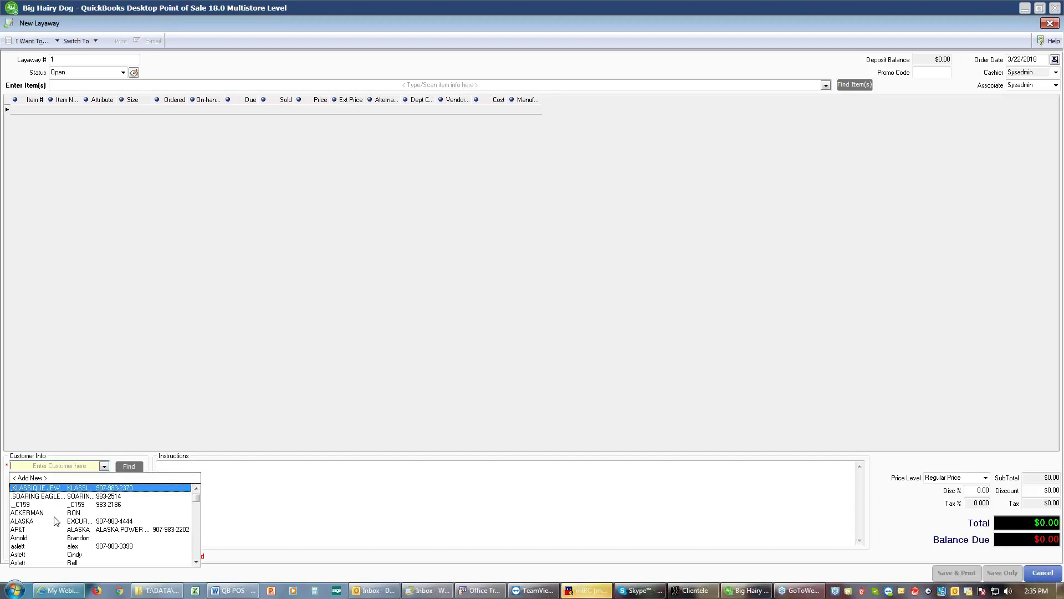
click(46, 538)
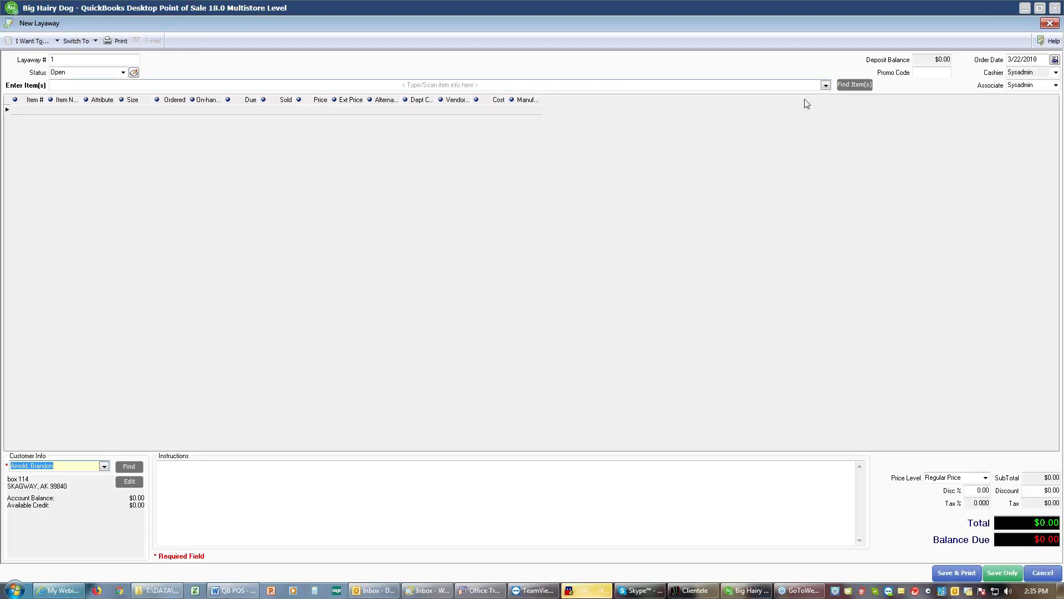
click(825, 87)
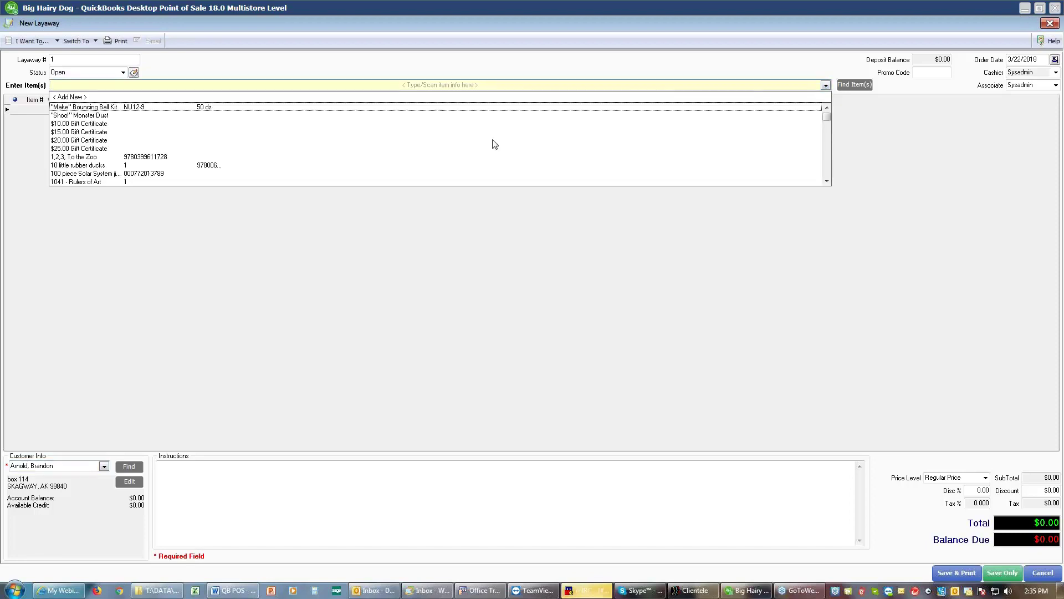
click(126, 158)
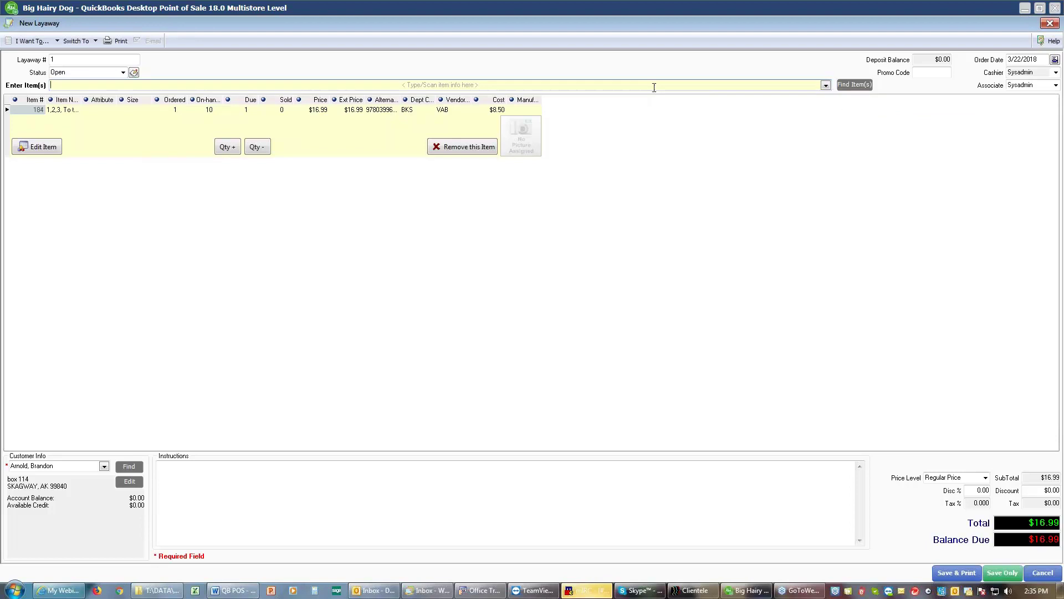
text(m)
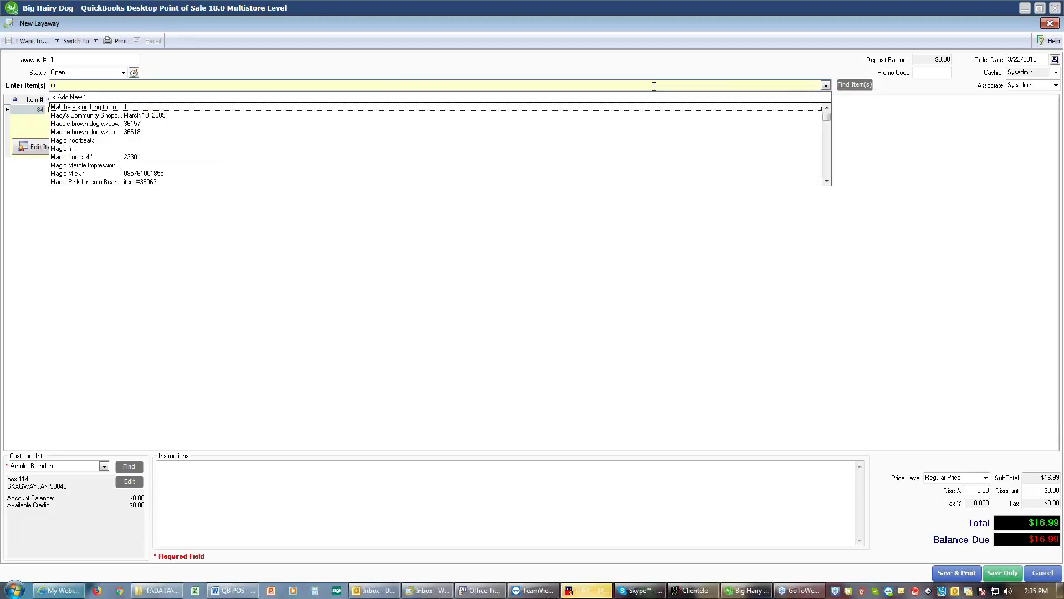
text(ug)
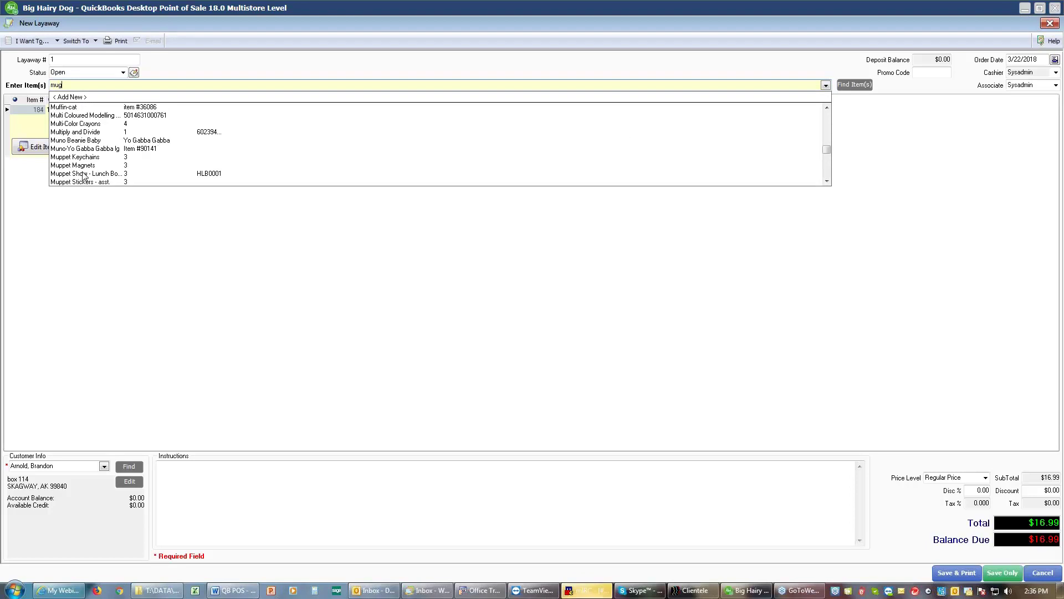
click(84, 175)
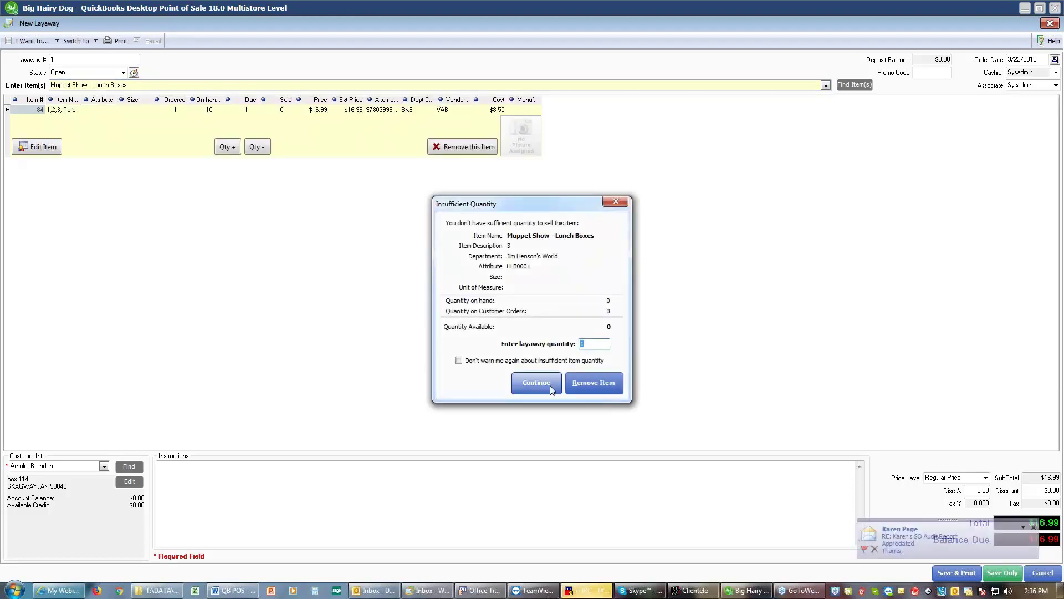
click(535, 380)
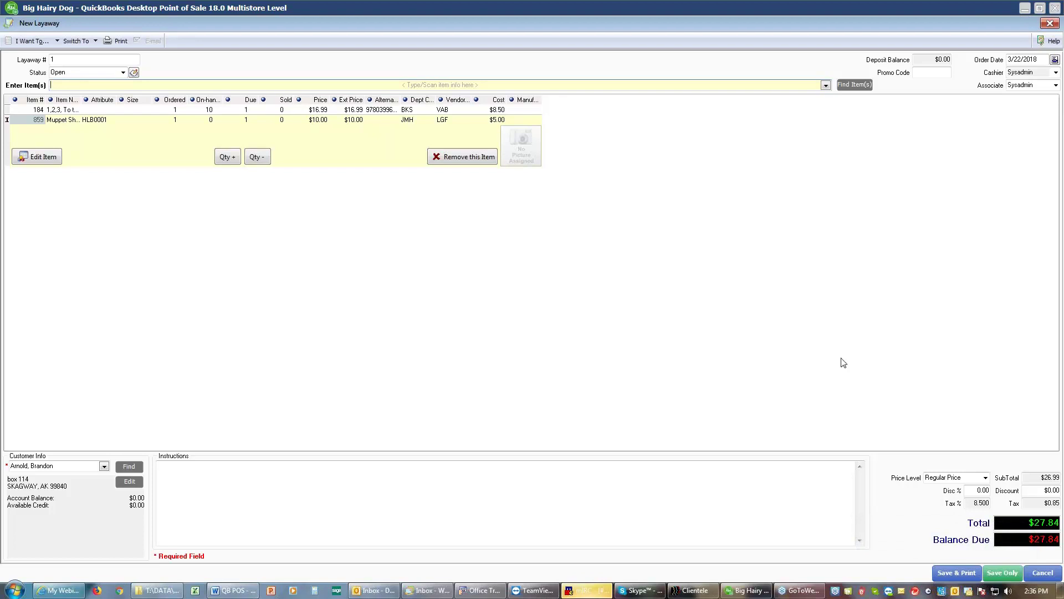
Step: Save the layaway with a $10.00 cash deposit and preview deposit receipt #20299
click(966, 577)
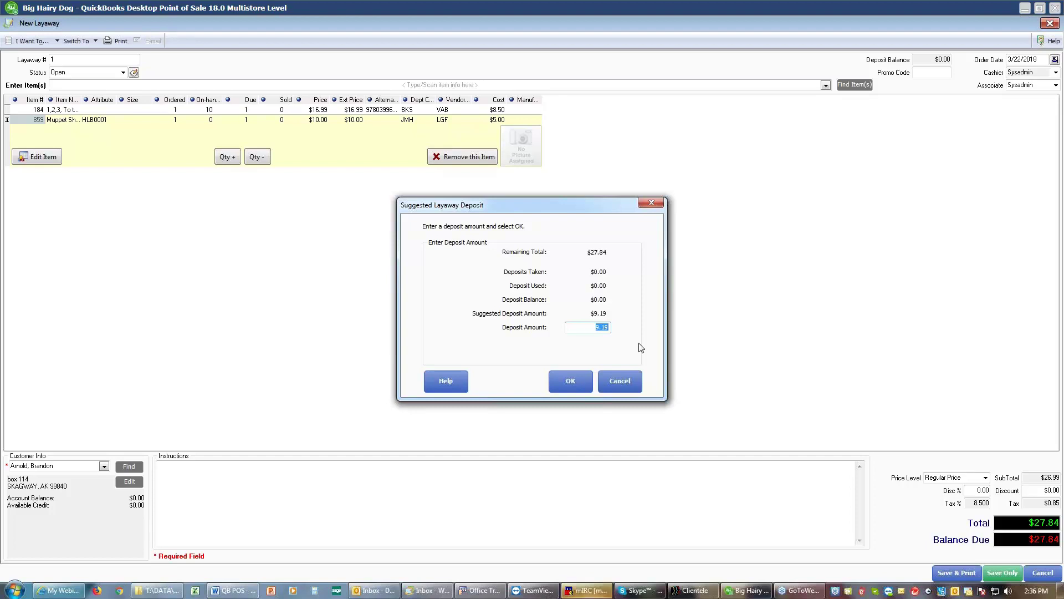
text(10)
click(571, 380)
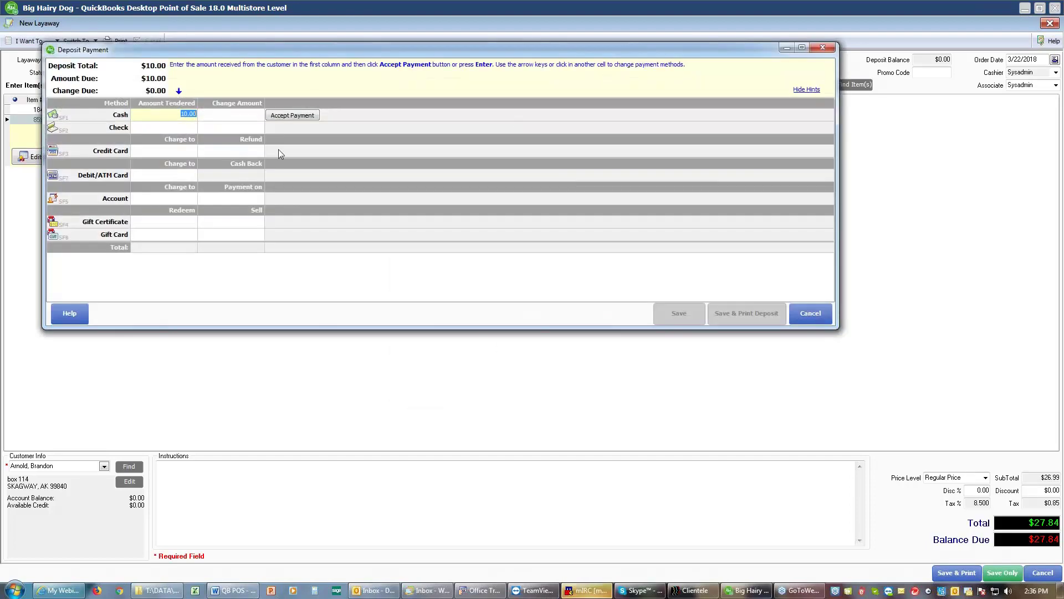
click(290, 116)
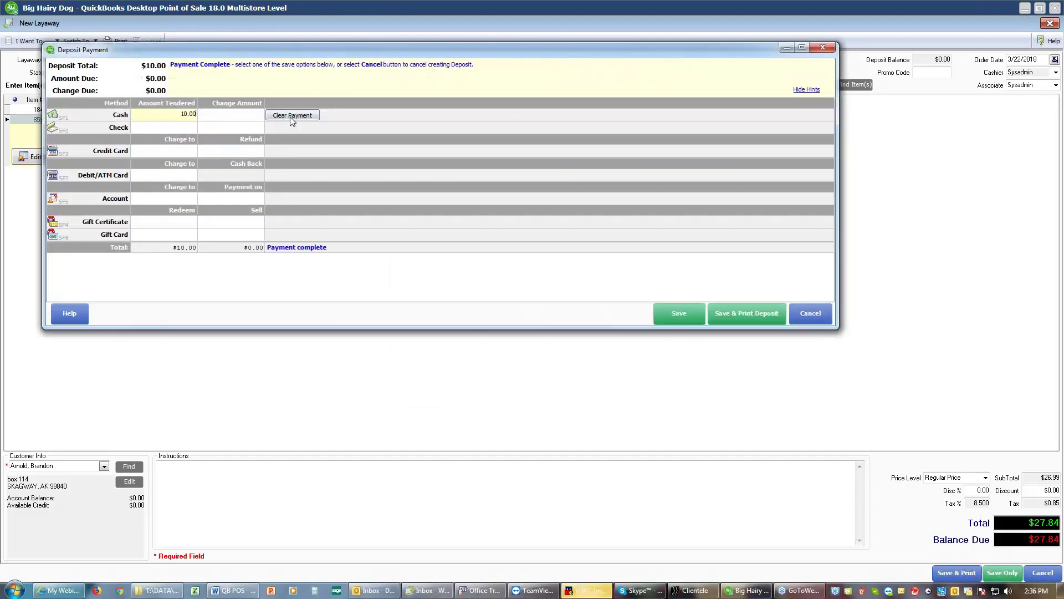
click(733, 314)
click(633, 443)
Step: Close the deposit receipt preview, then preview Layaway #1 enlarged and close it
click(763, 62)
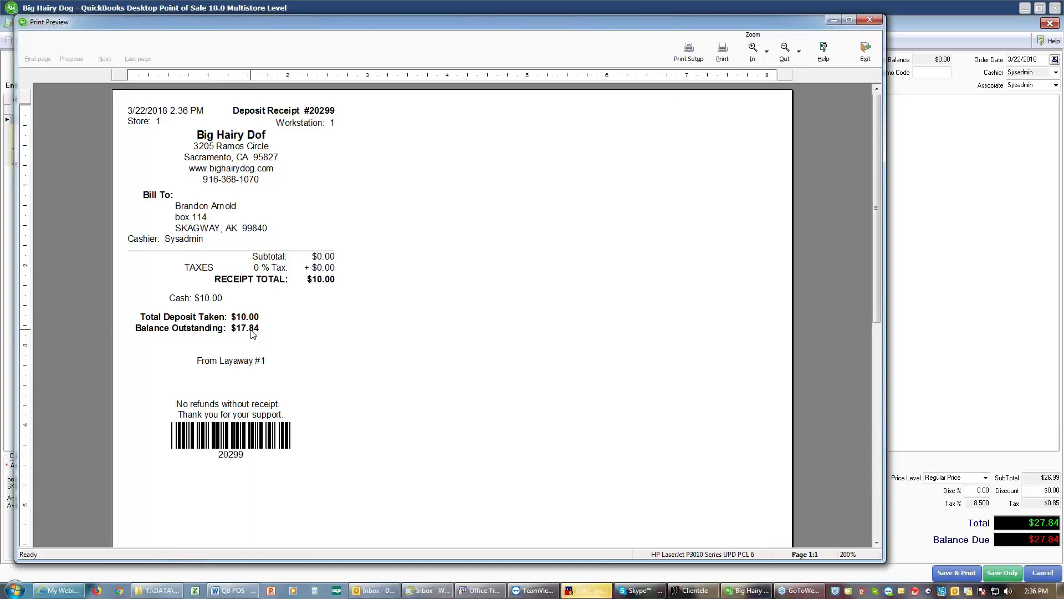
click(863, 52)
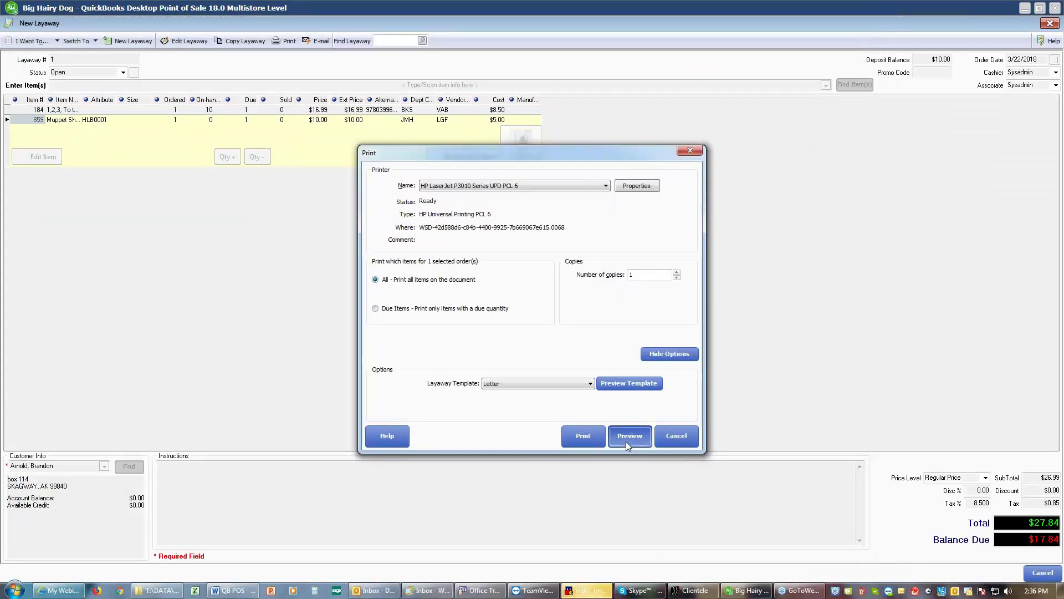
click(627, 440)
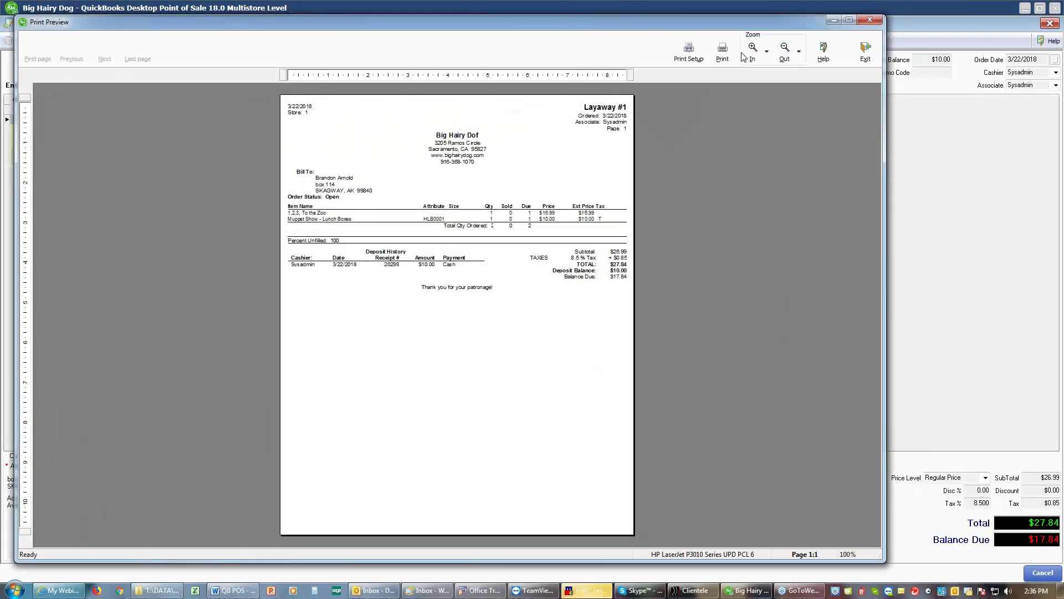
click(753, 52)
click(753, 52)
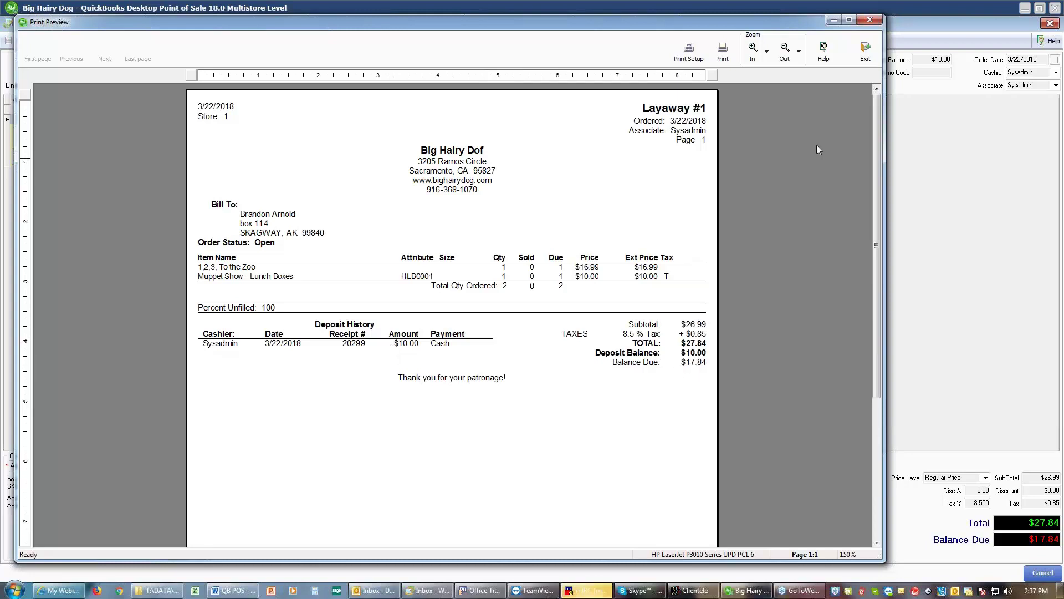
click(866, 51)
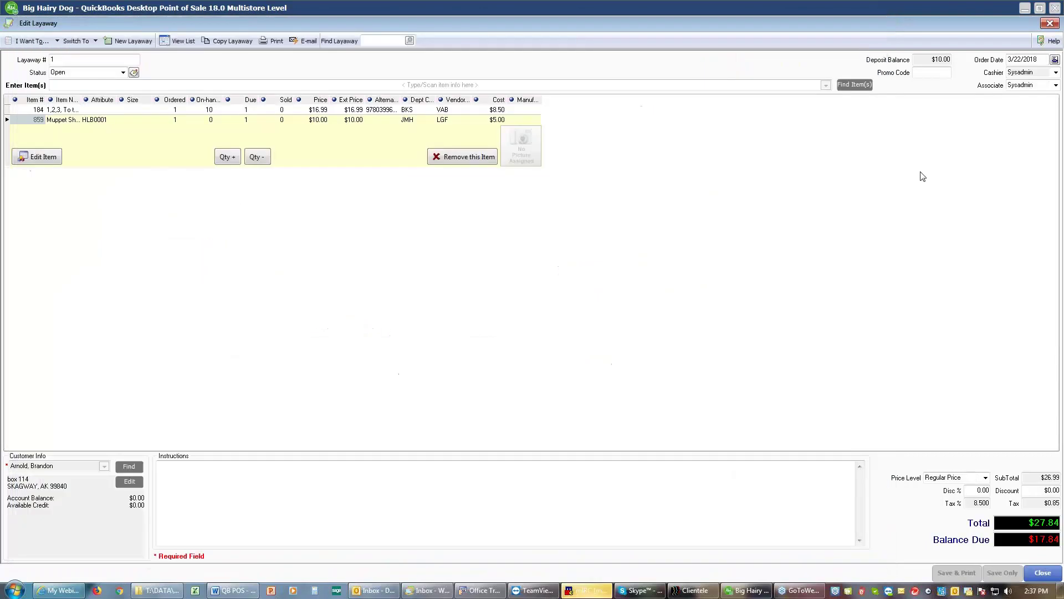
Step: Close the layaway form and list, then reopen the Open Layaways list
click(1052, 577)
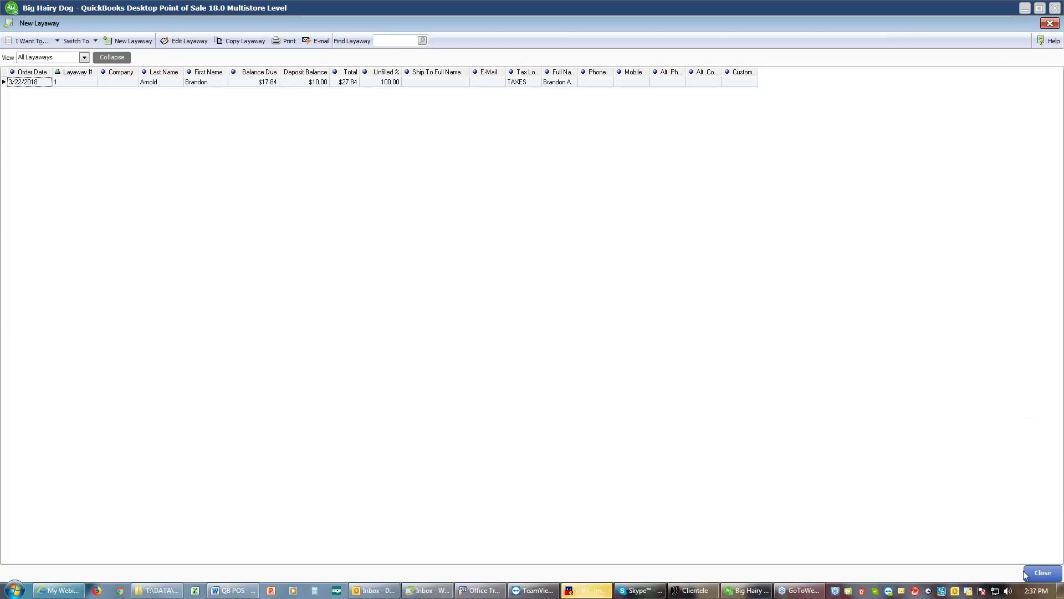
click(1034, 571)
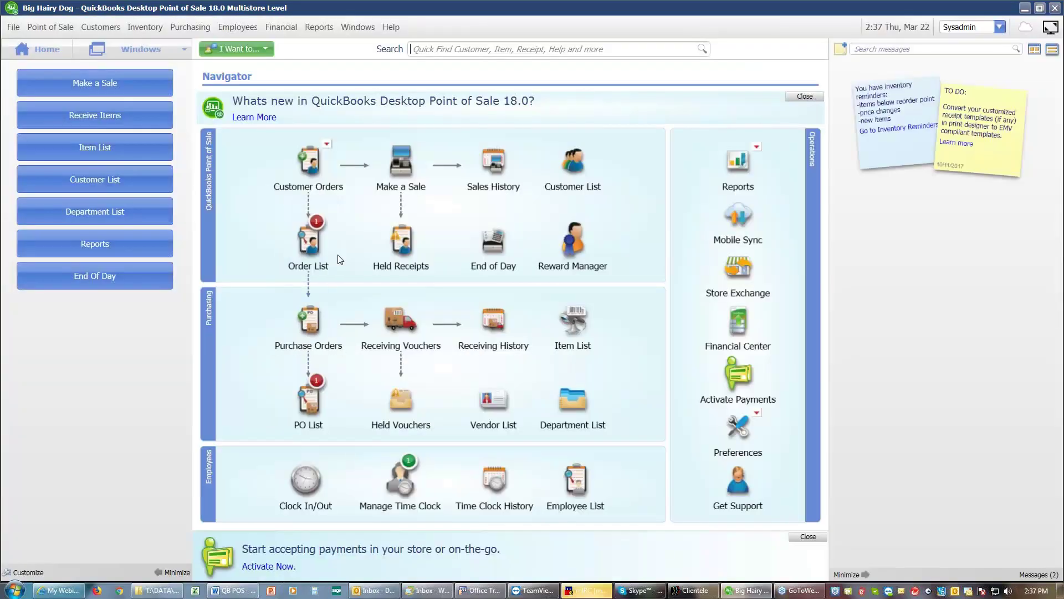
mouse_move(321, 254)
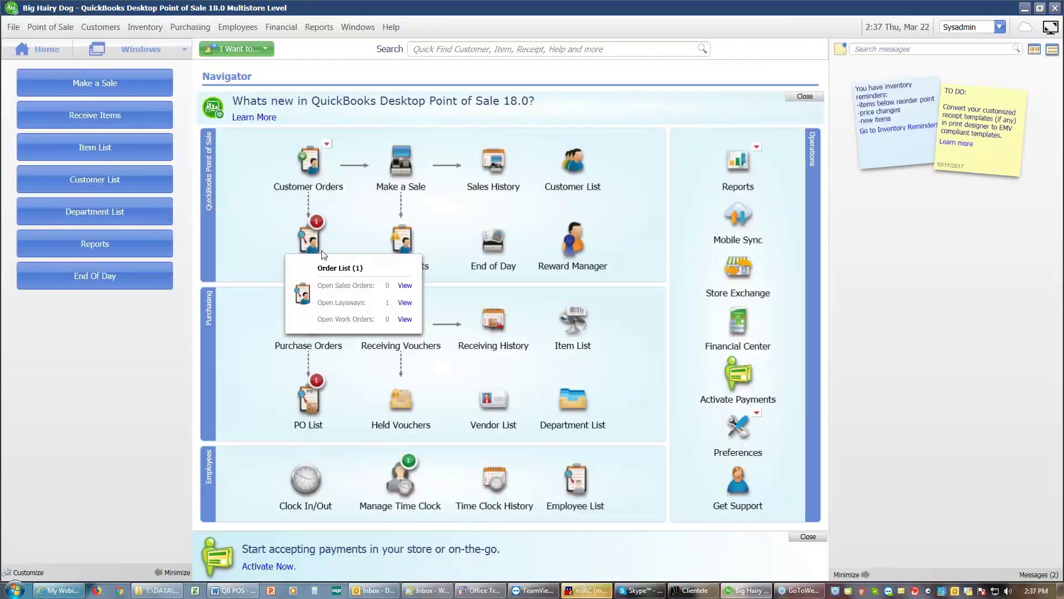
click(404, 302)
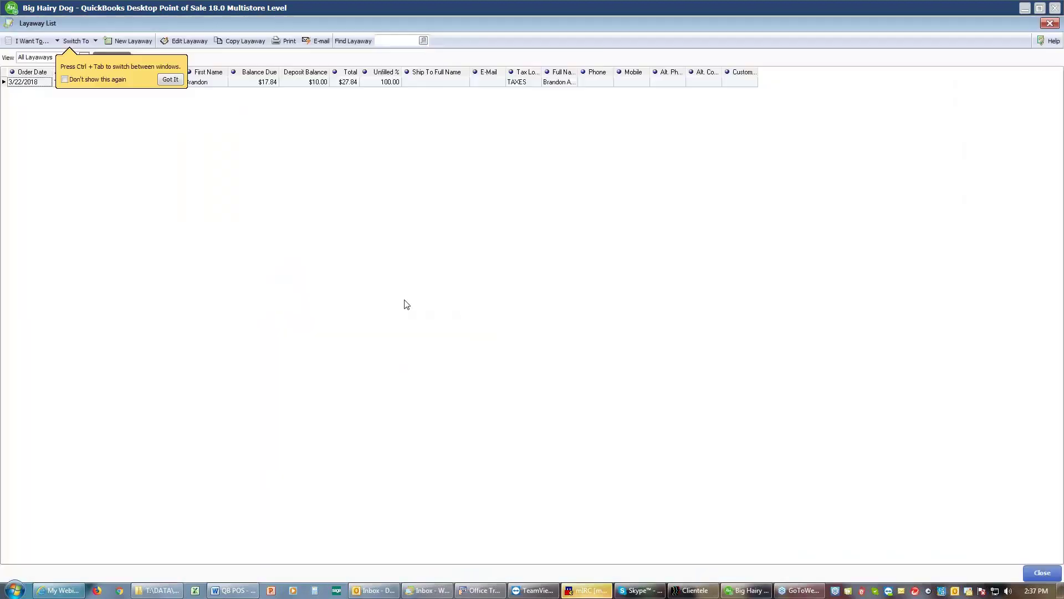
click(179, 82)
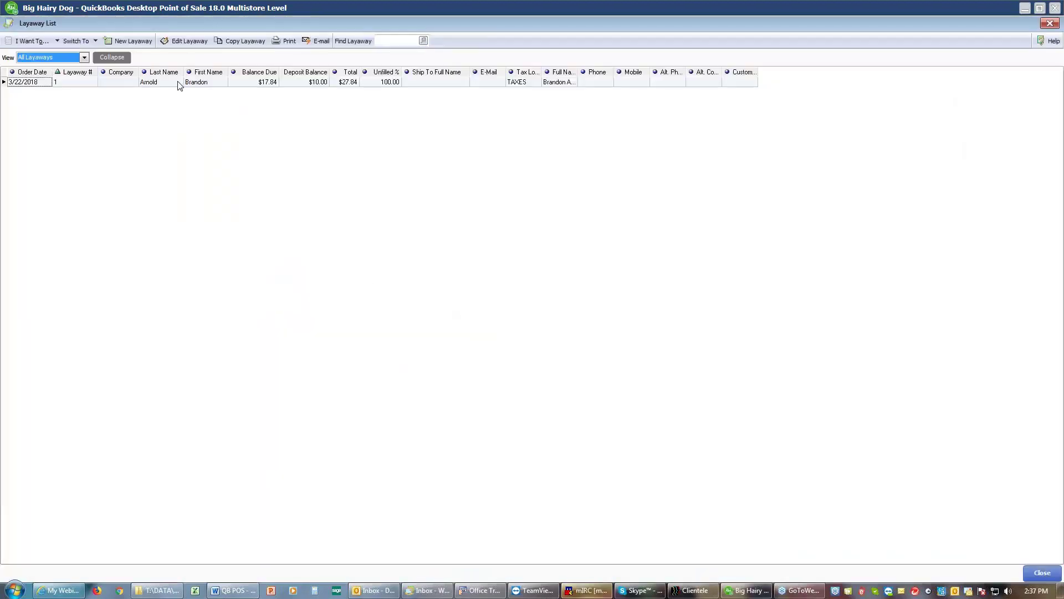
Step: Take a second $10.00 cash deposit on layaway #1
click(51, 40)
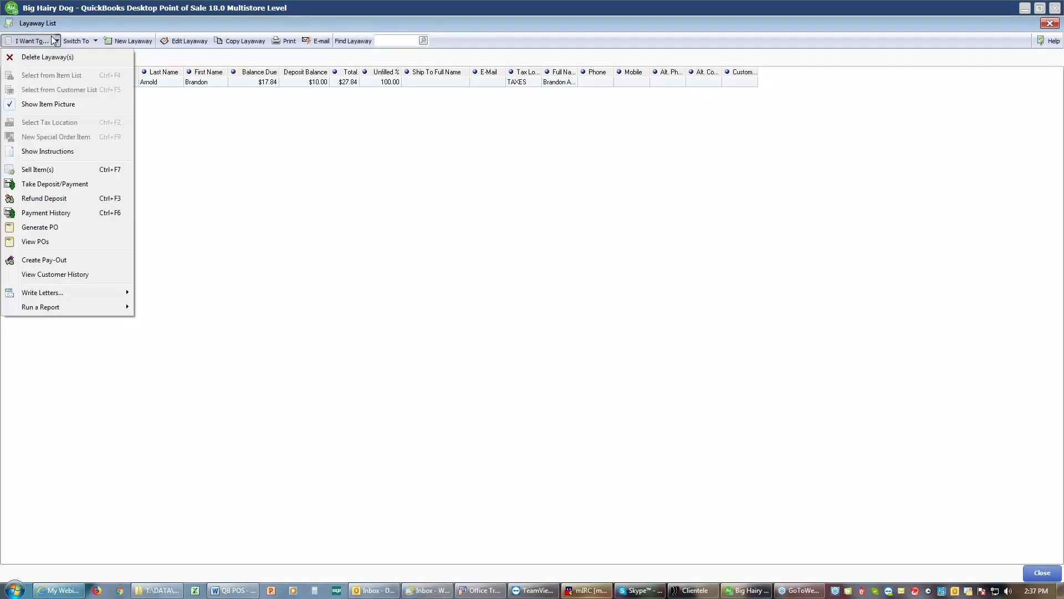
click(46, 184)
text(10)
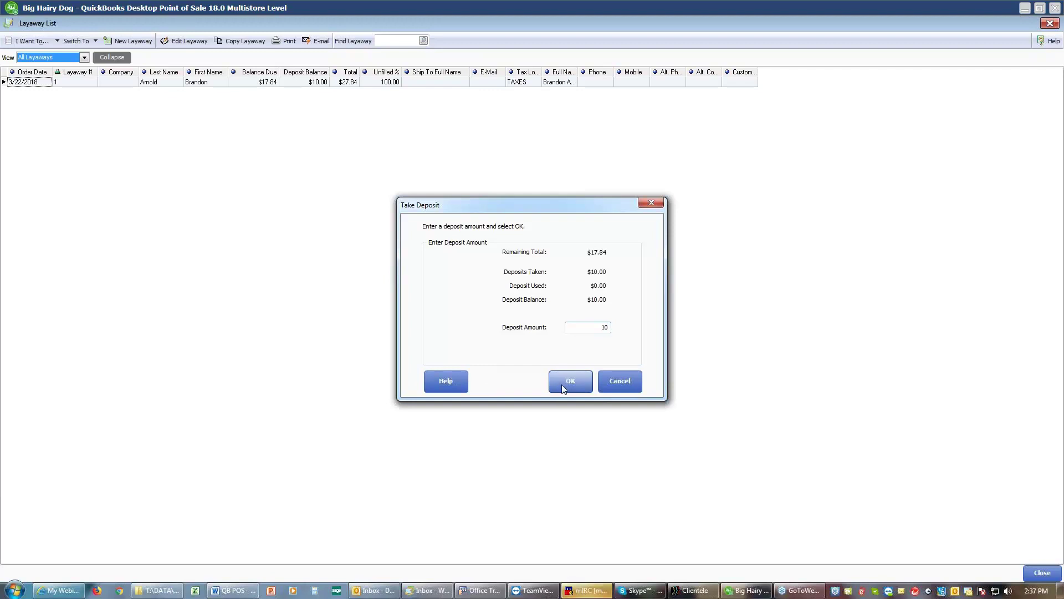
click(568, 381)
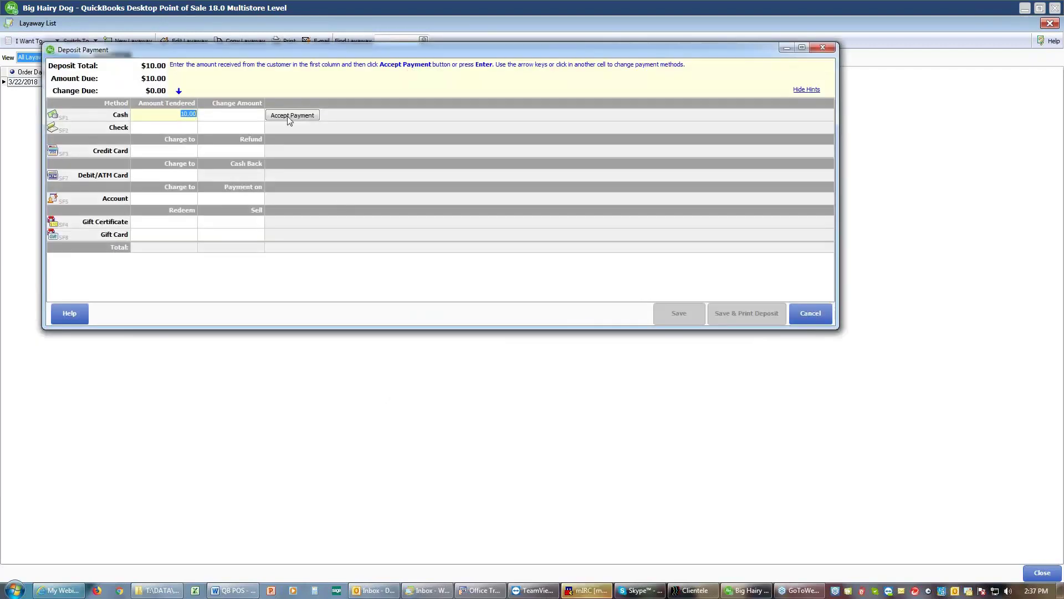
click(289, 116)
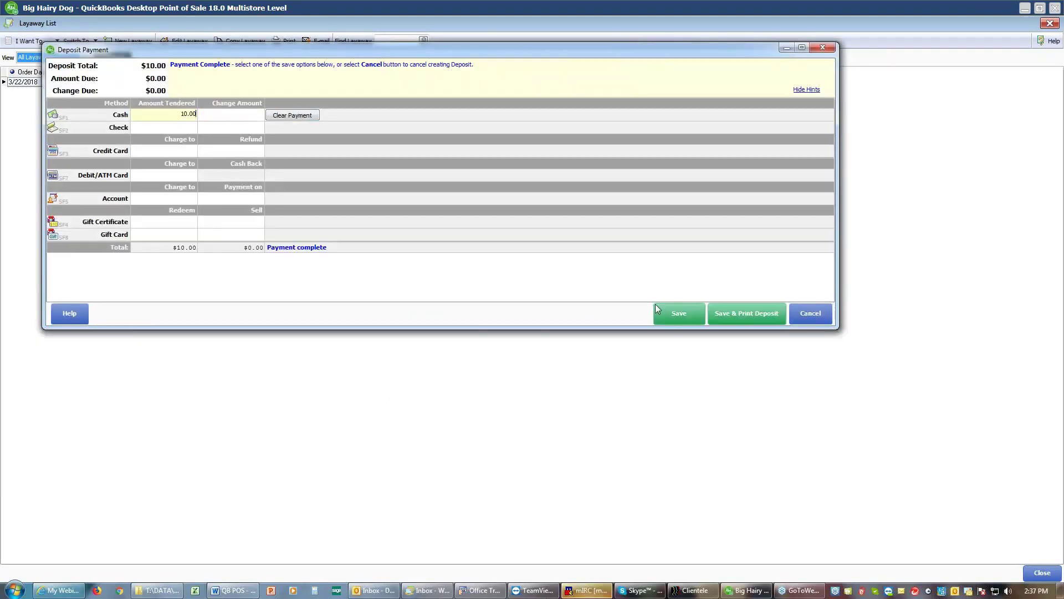
Step: Save deposit receipt #20300 and preview it at 200% before closing the preview
click(760, 318)
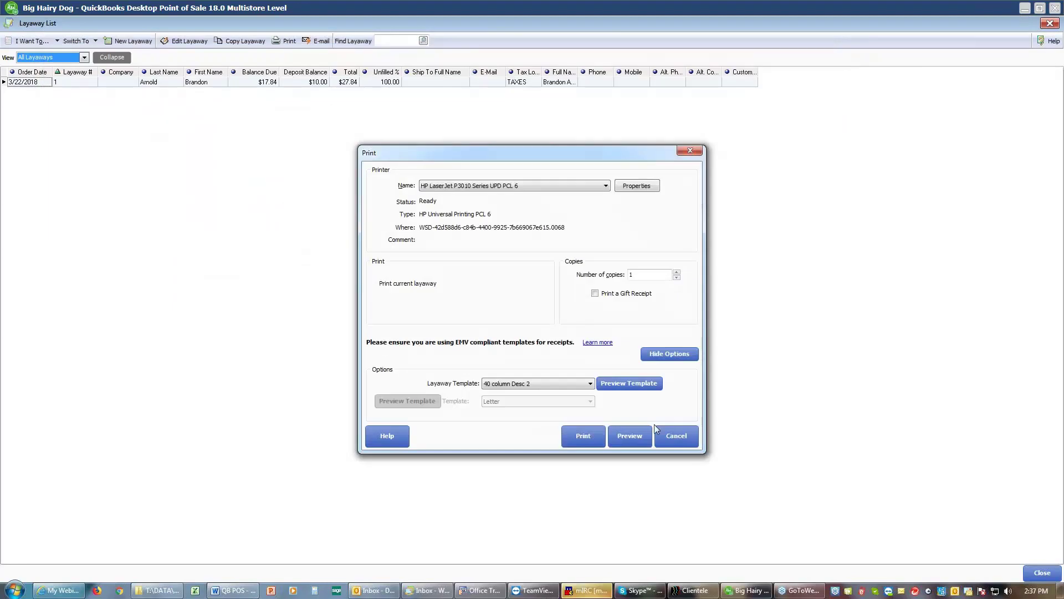
click(627, 433)
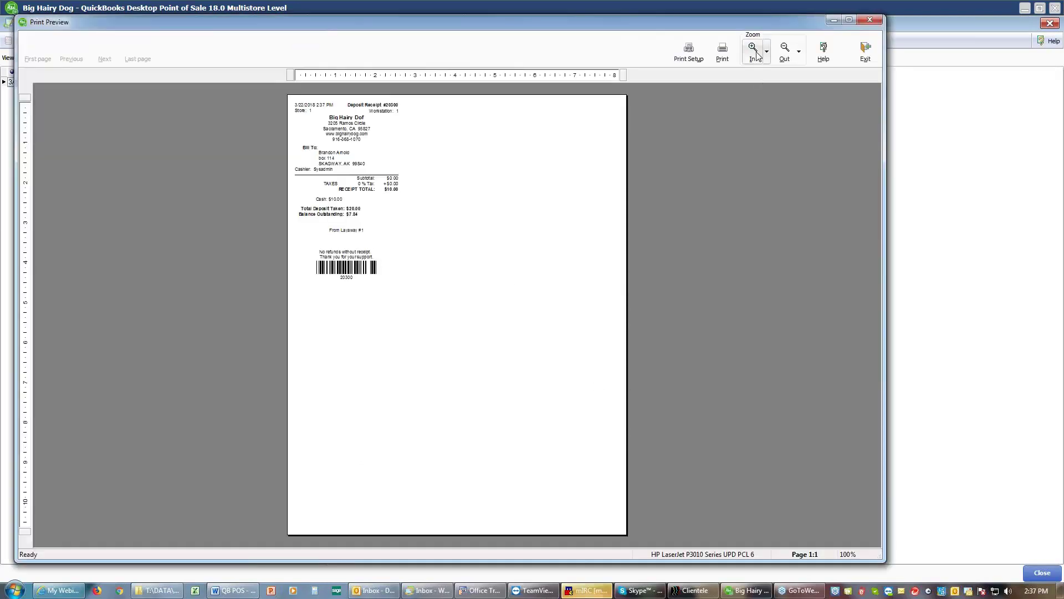
click(761, 55)
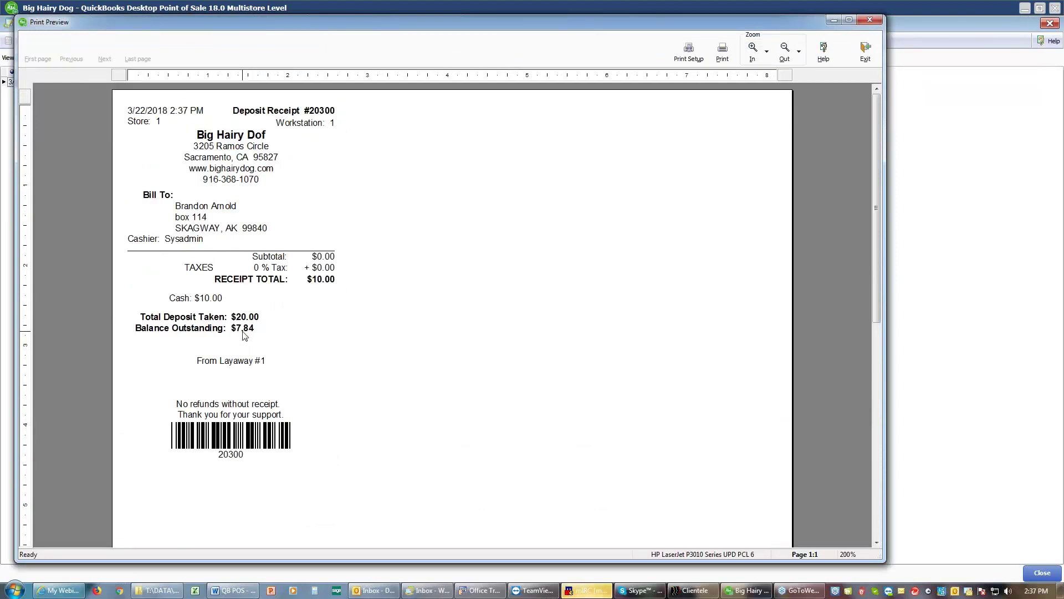
click(865, 52)
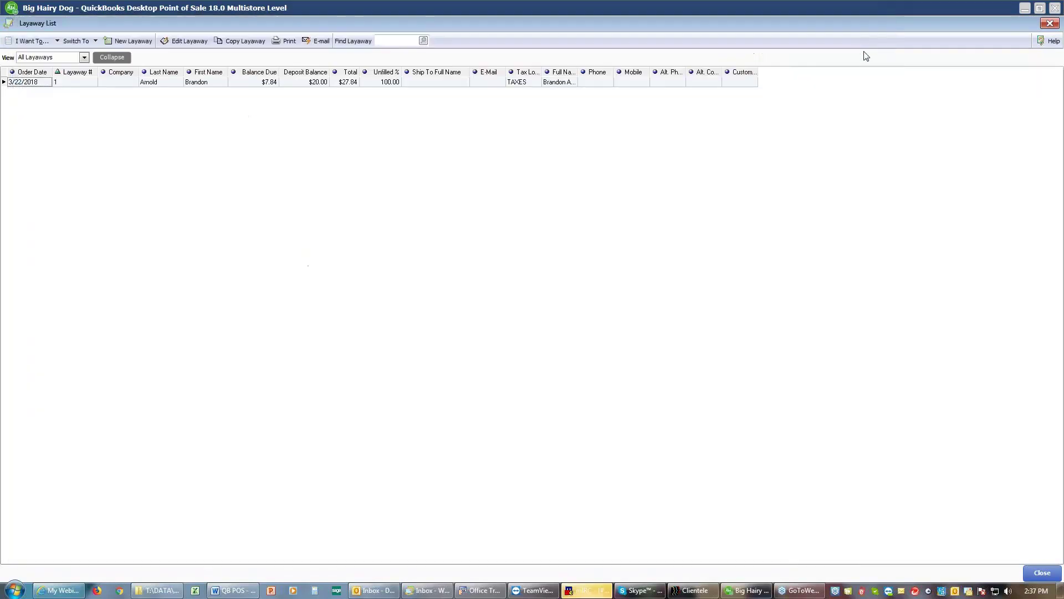
Step: Reopen Open Layaways and display the details of layaway 1
click(1042, 574)
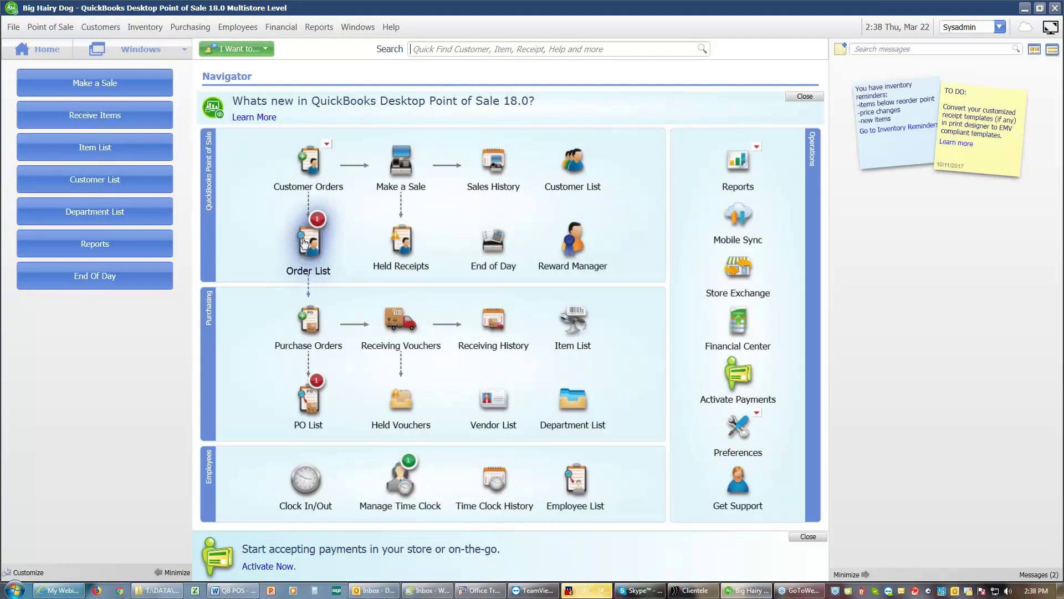
mouse_move(299, 244)
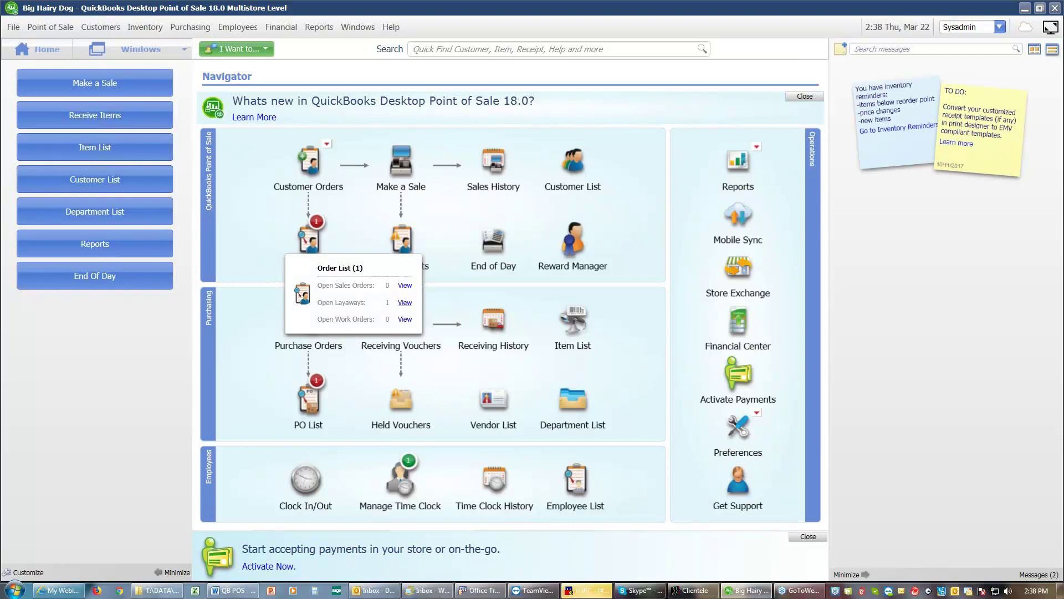
click(406, 303)
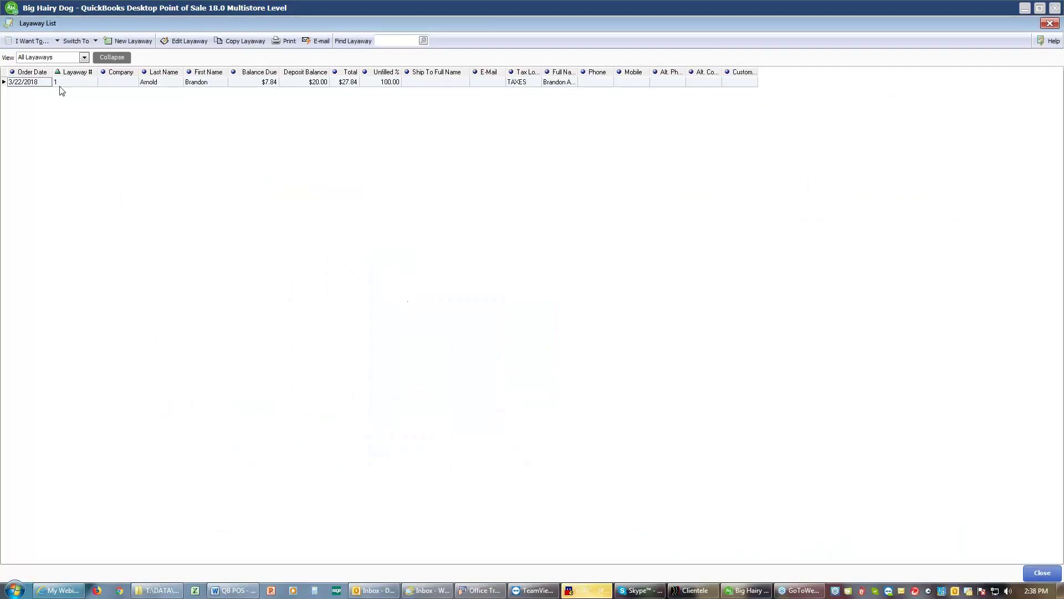
click(85, 58)
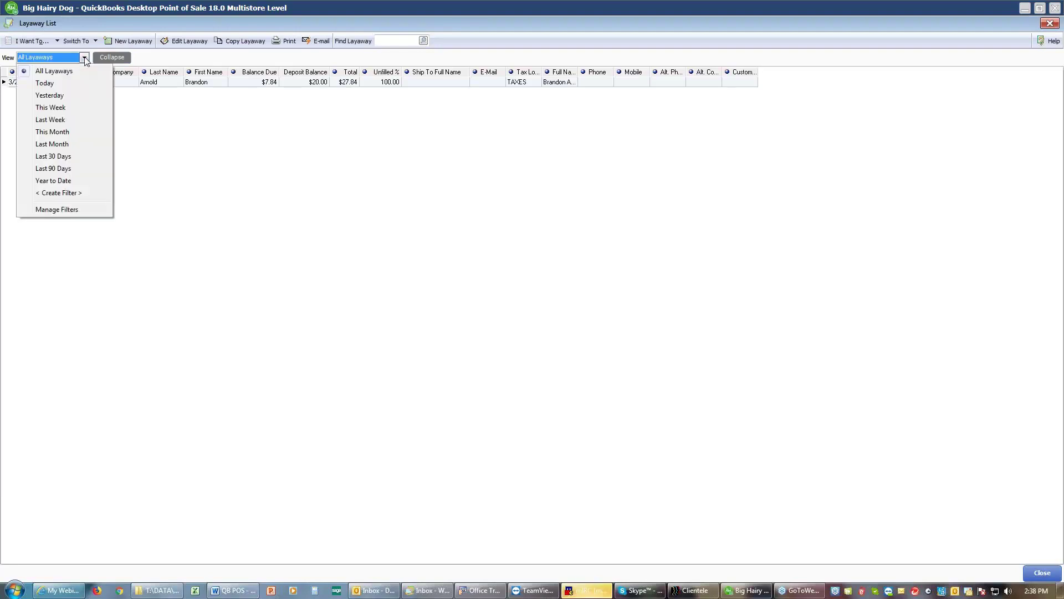
click(121, 59)
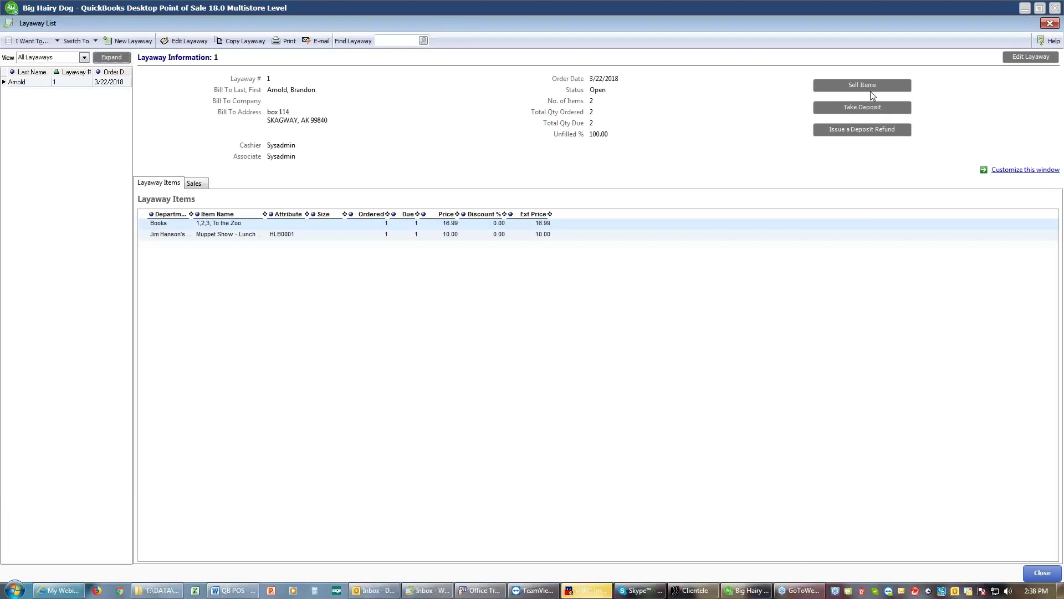
Step: Sell both layaway items onto a sales receipt despite the lunch boxes' insufficient quantity
click(870, 91)
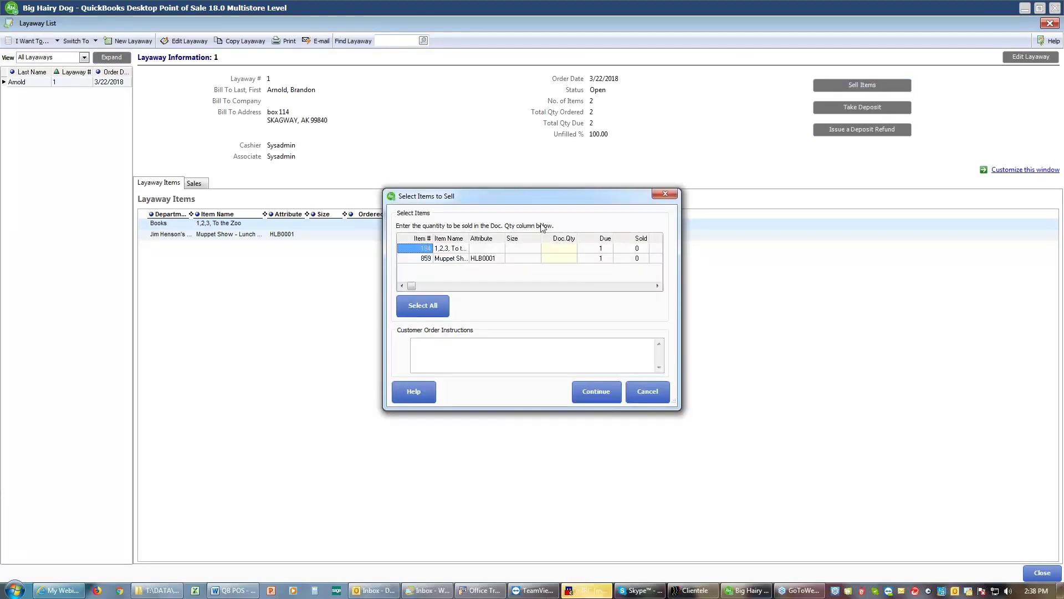
click(421, 313)
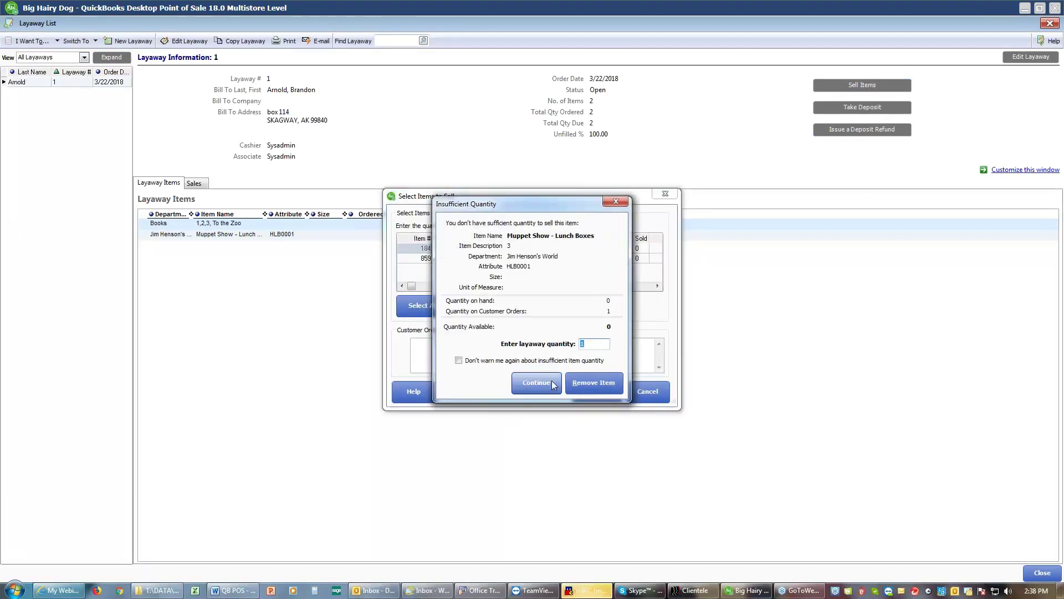
click(552, 383)
click(589, 391)
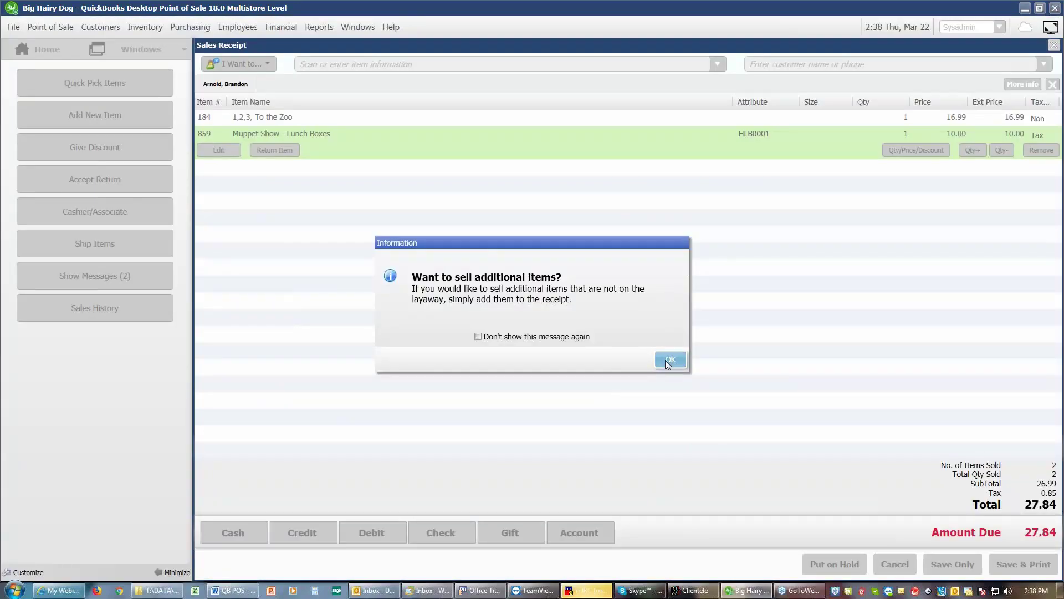
Step: Pay the layaway balance with $10.00 cash tendered
click(669, 360)
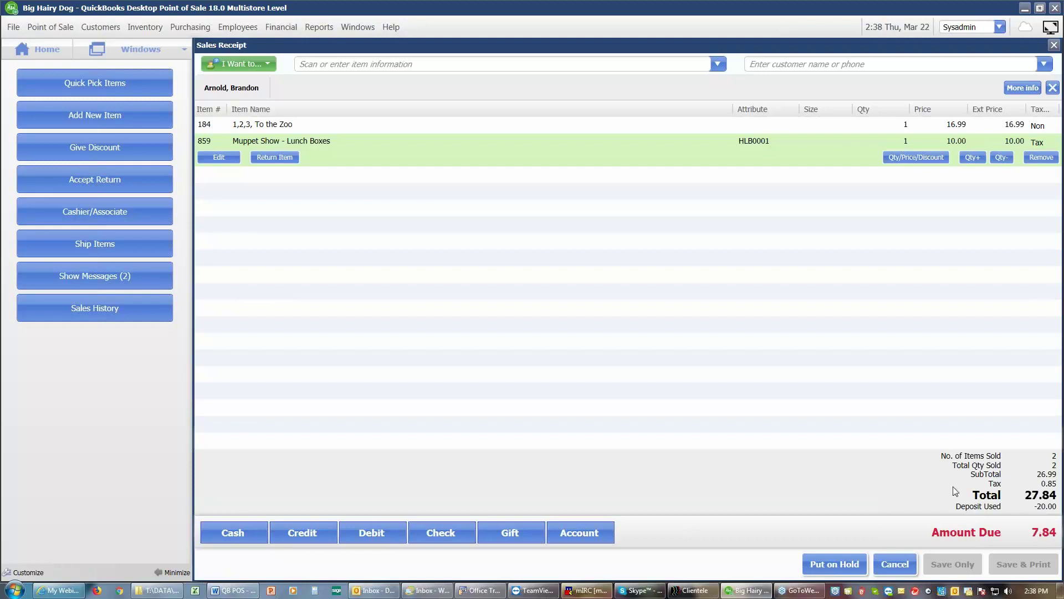
click(229, 530)
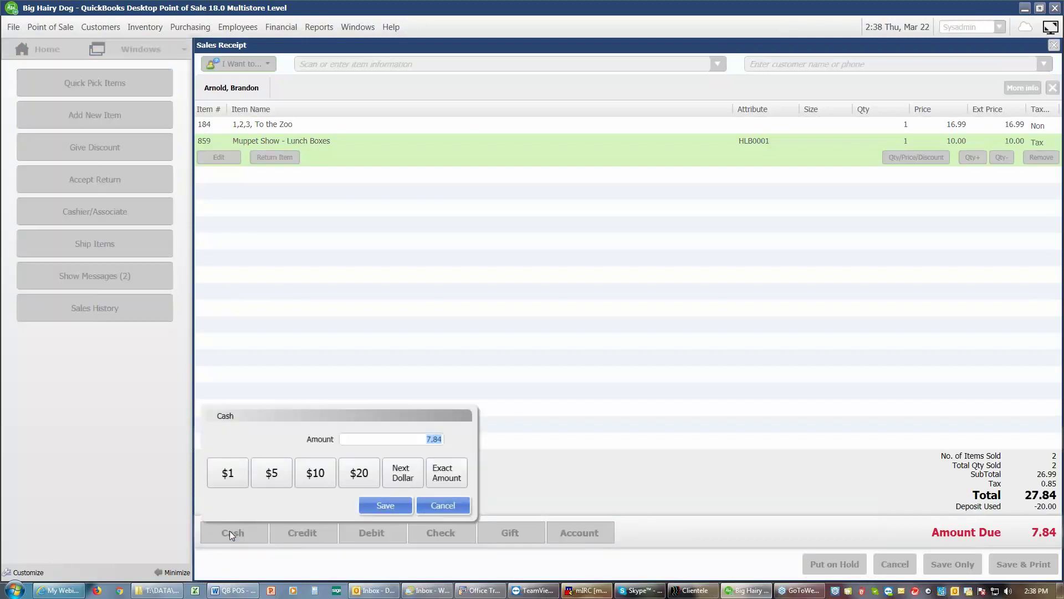
click(315, 475)
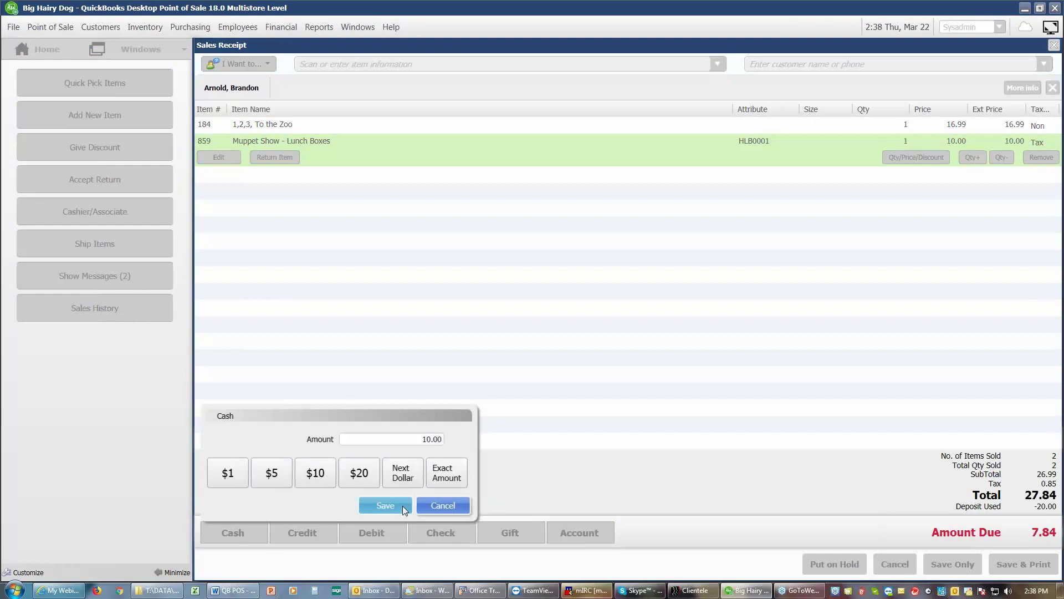
click(402, 505)
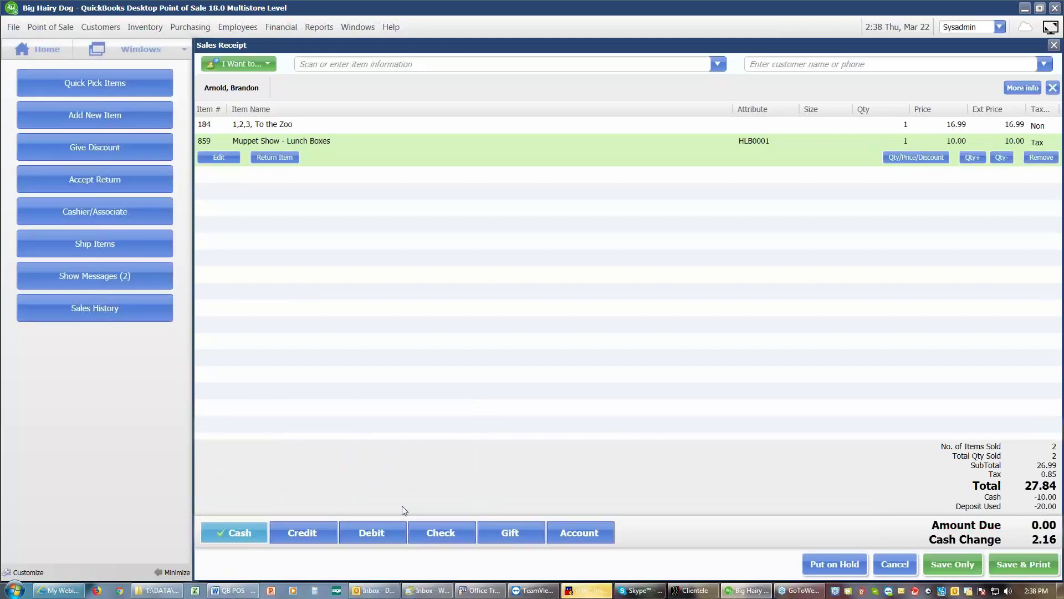
Step: Save receipt #20301 with $2.16 change and preview it at 150%
click(1016, 567)
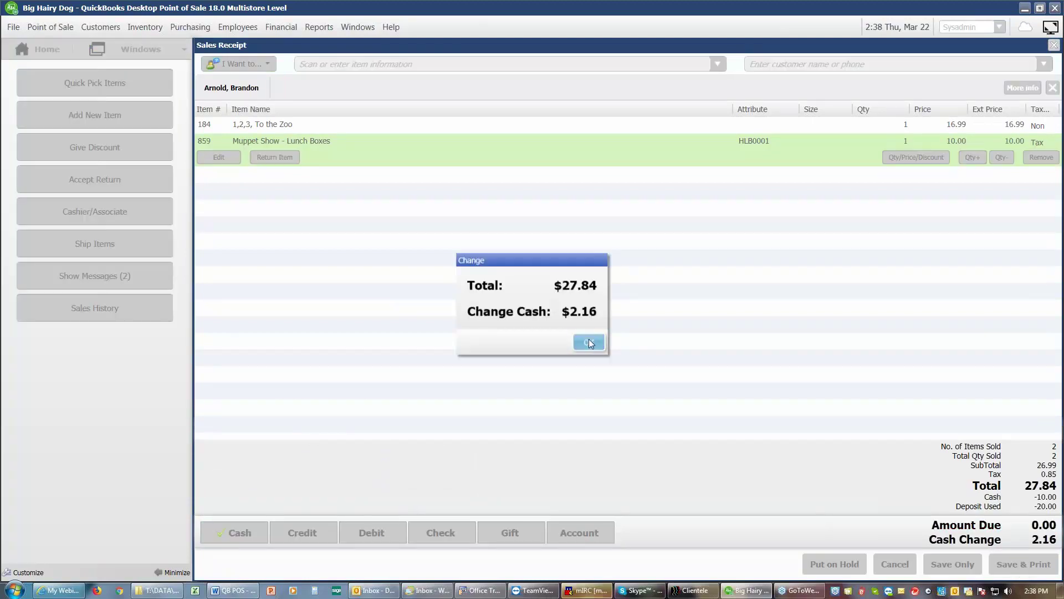
click(588, 343)
click(634, 437)
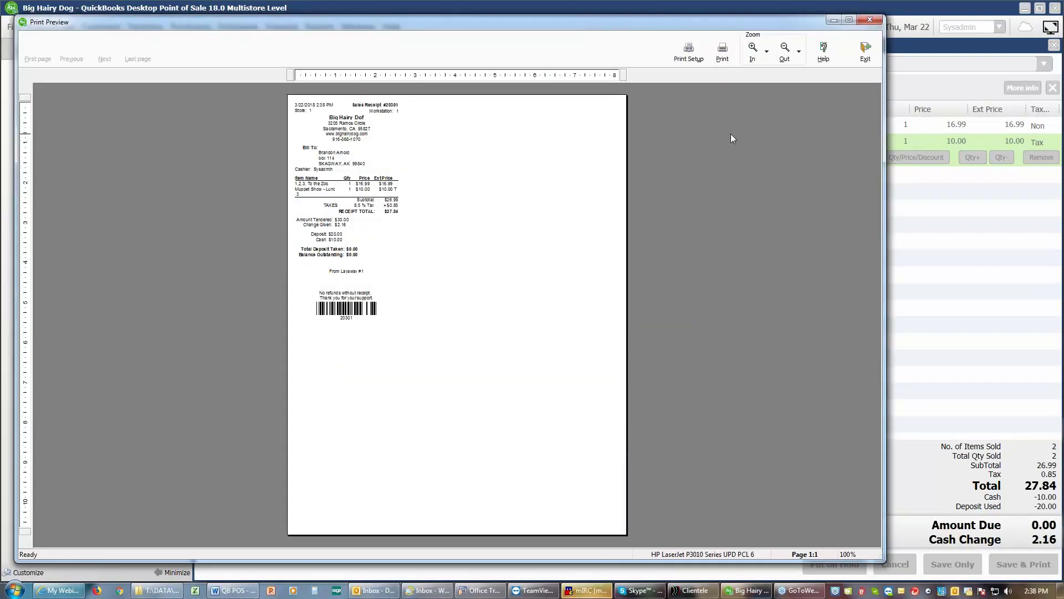
click(757, 50)
click(761, 53)
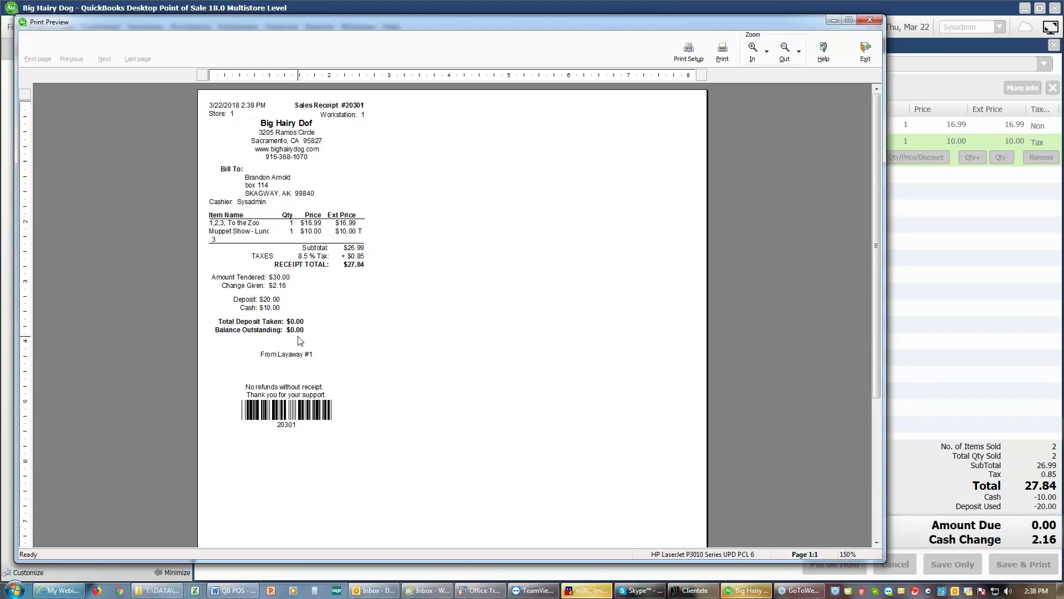
Step: Close the receipt preview, never e-mail this customer, and clear the sales receipt screen
click(867, 53)
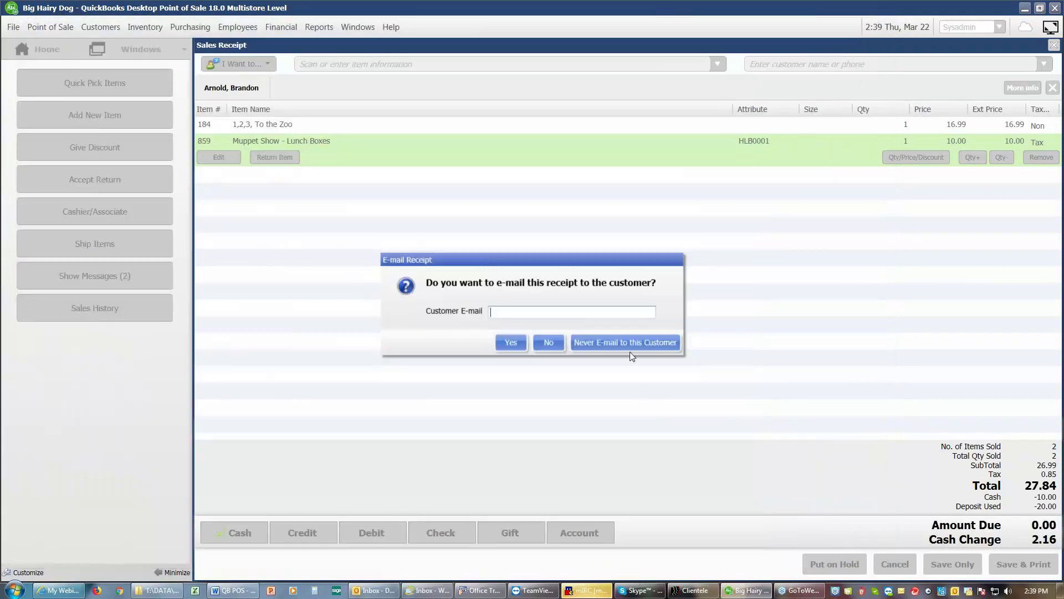
click(628, 335)
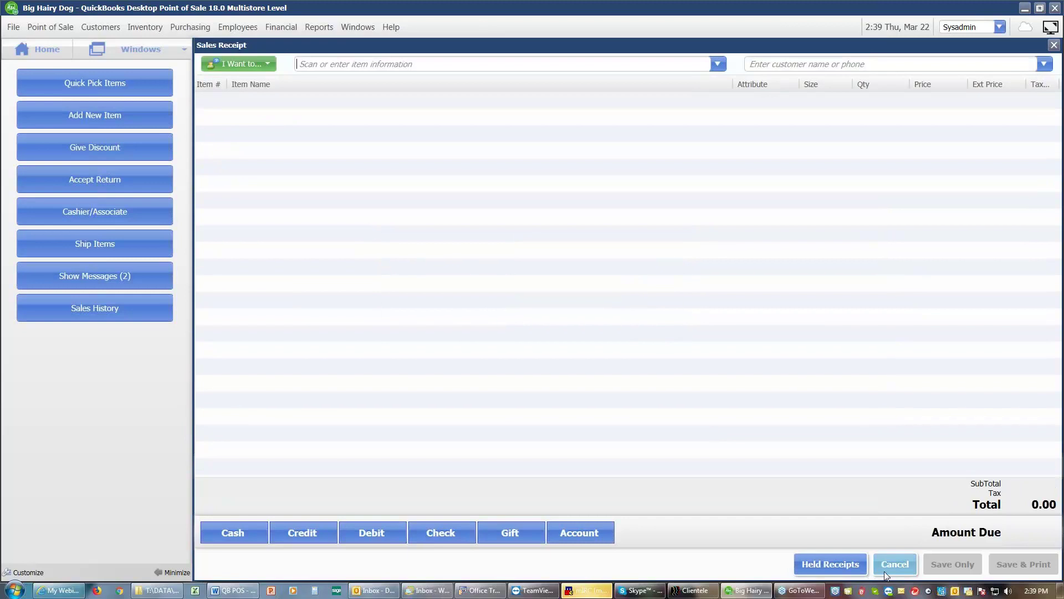
click(886, 567)
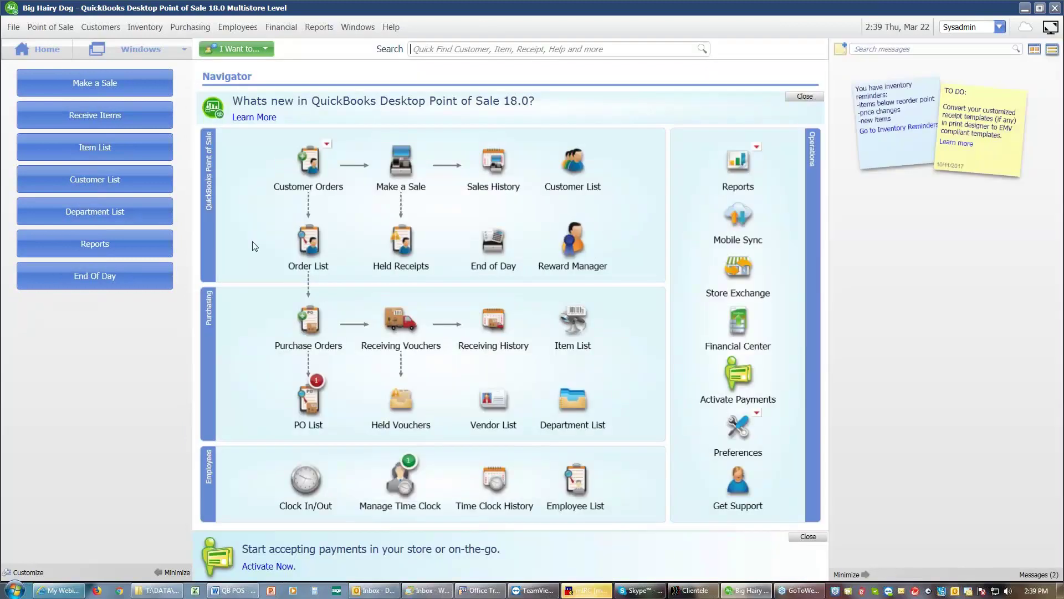
mouse_move(308, 241)
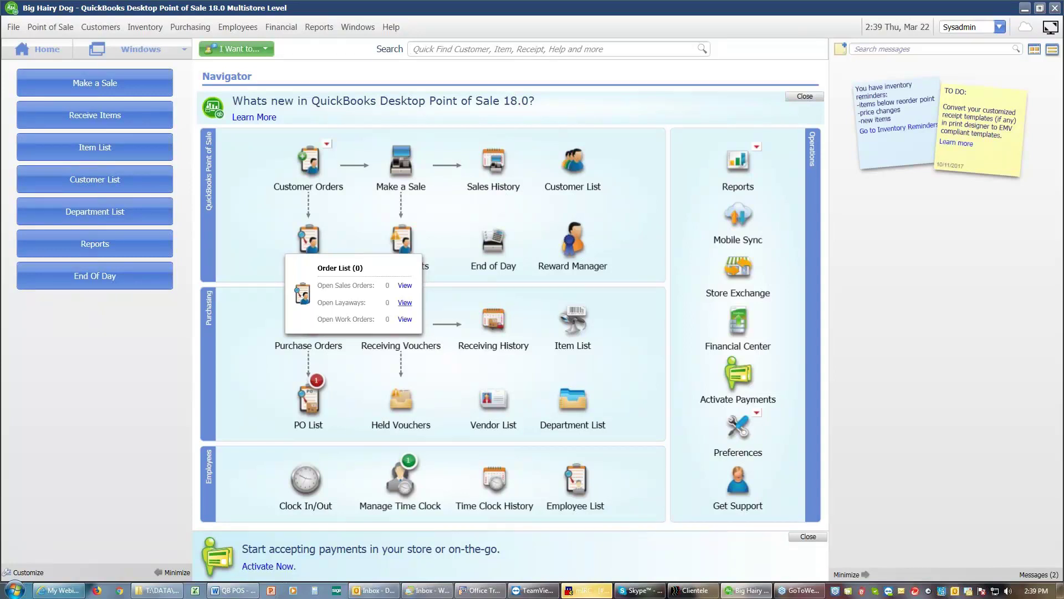
Step: Show all sales orders, including closed ones, in the sales order list
click(405, 286)
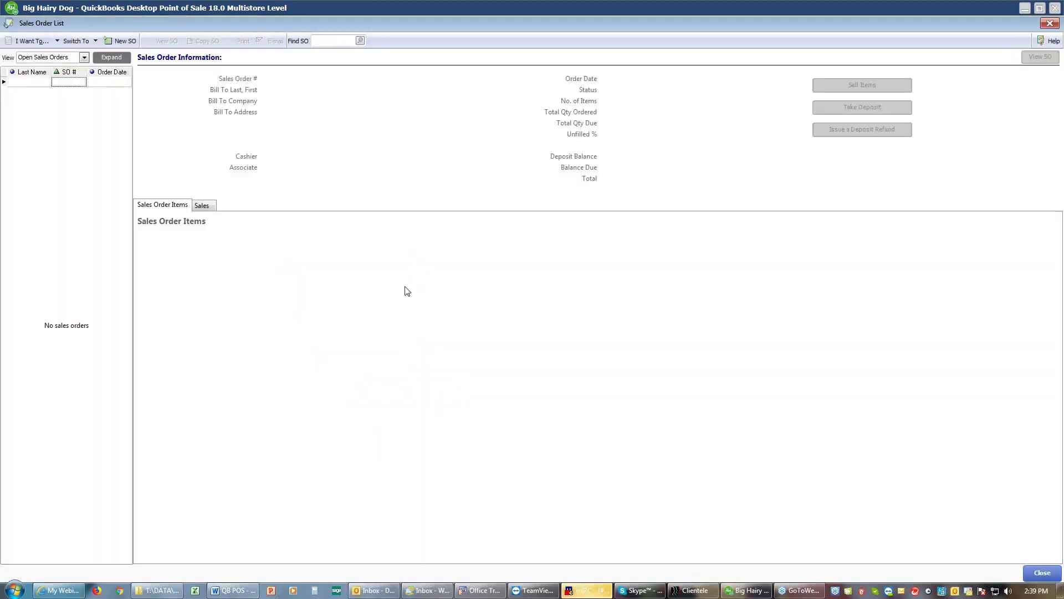
click(84, 57)
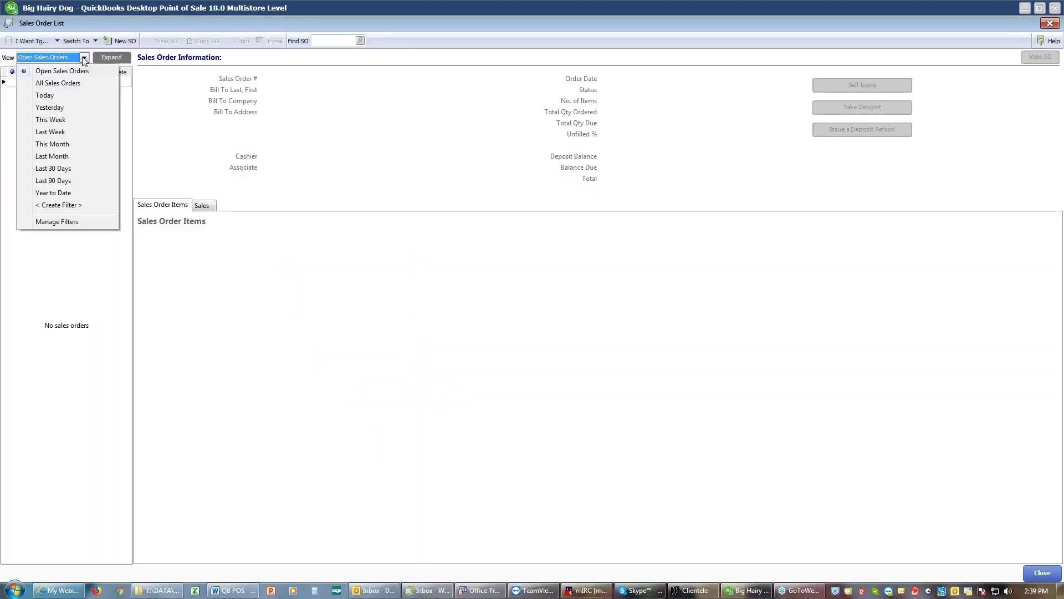
click(65, 88)
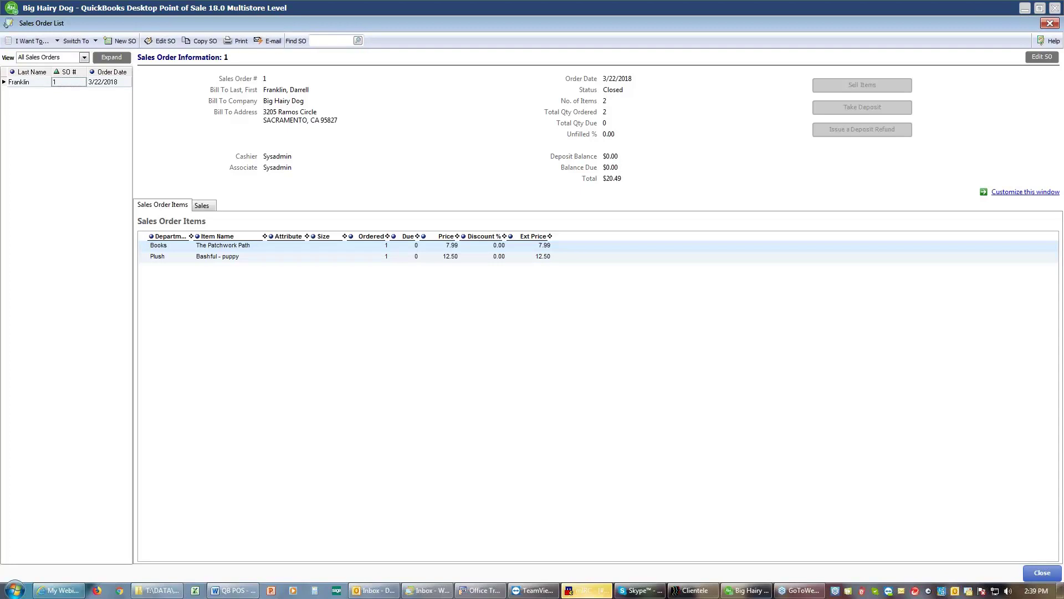
Step: Delete sales order 1 and close the sales order list
click(53, 44)
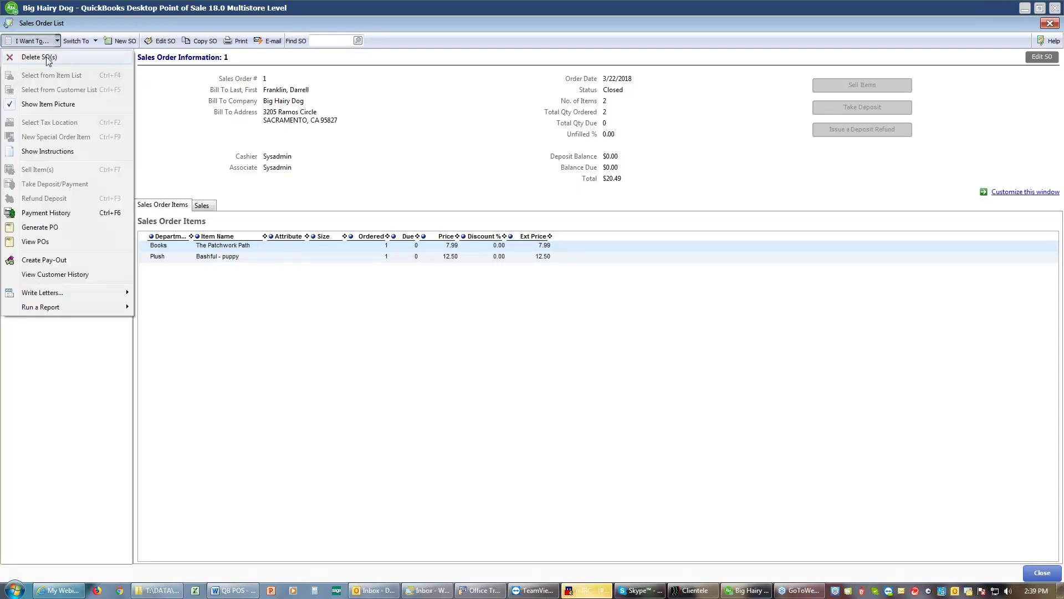
click(49, 57)
click(560, 325)
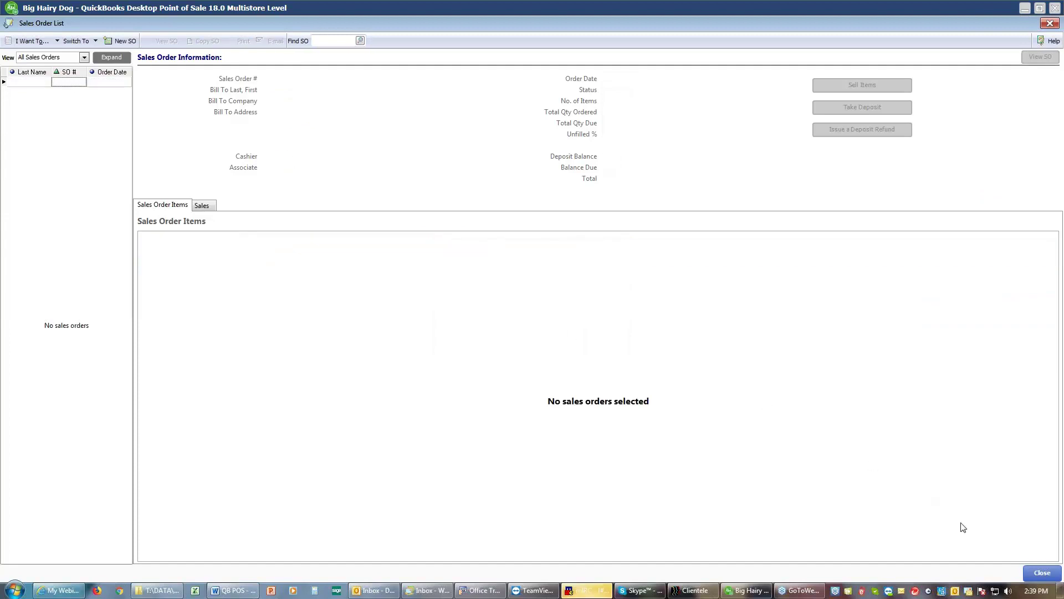
click(1042, 575)
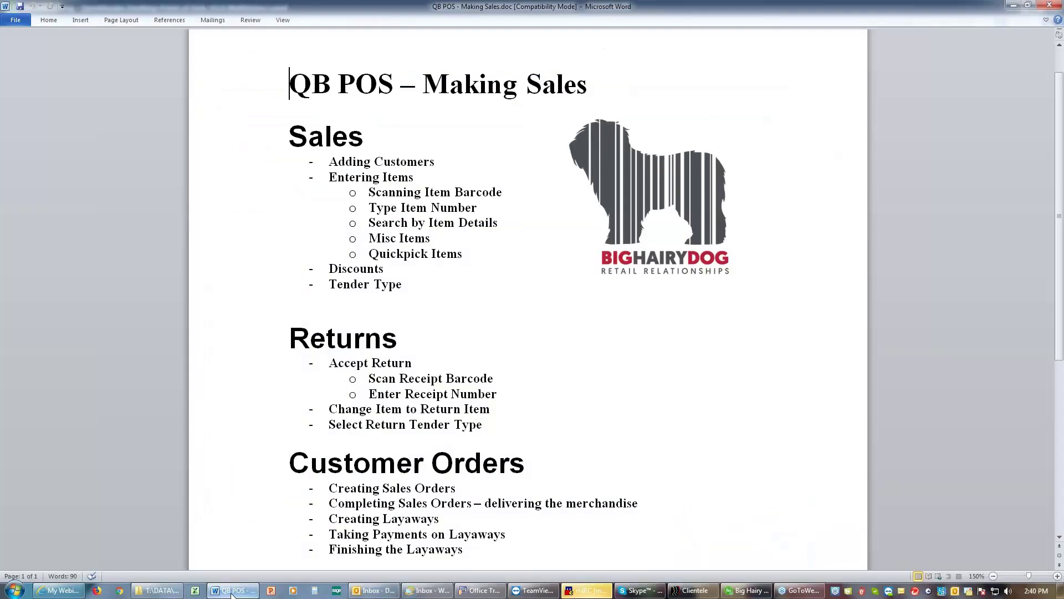
click(233, 591)
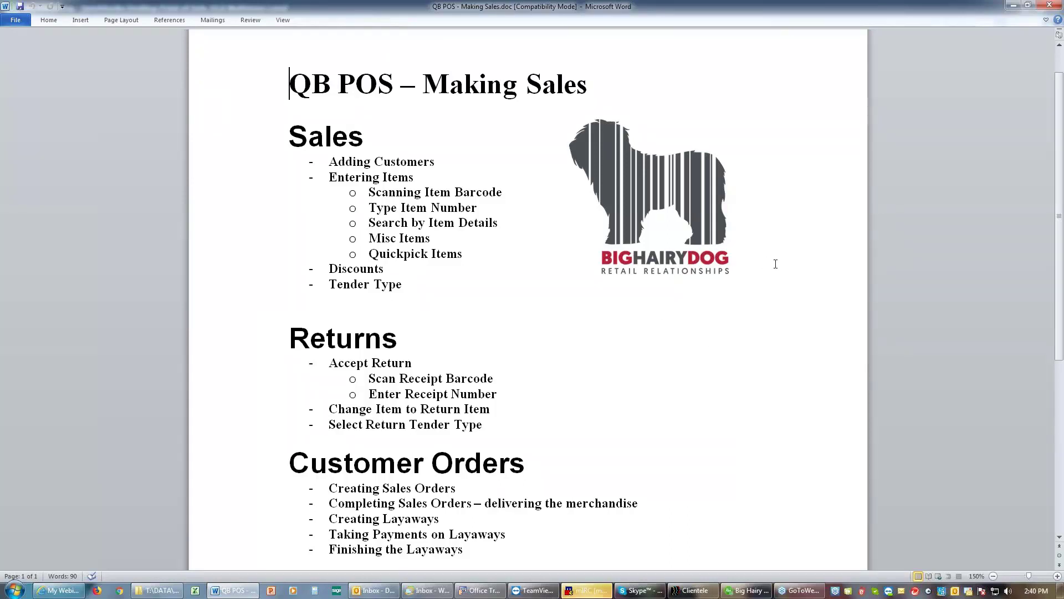
scroll(776, 264, down, 3)
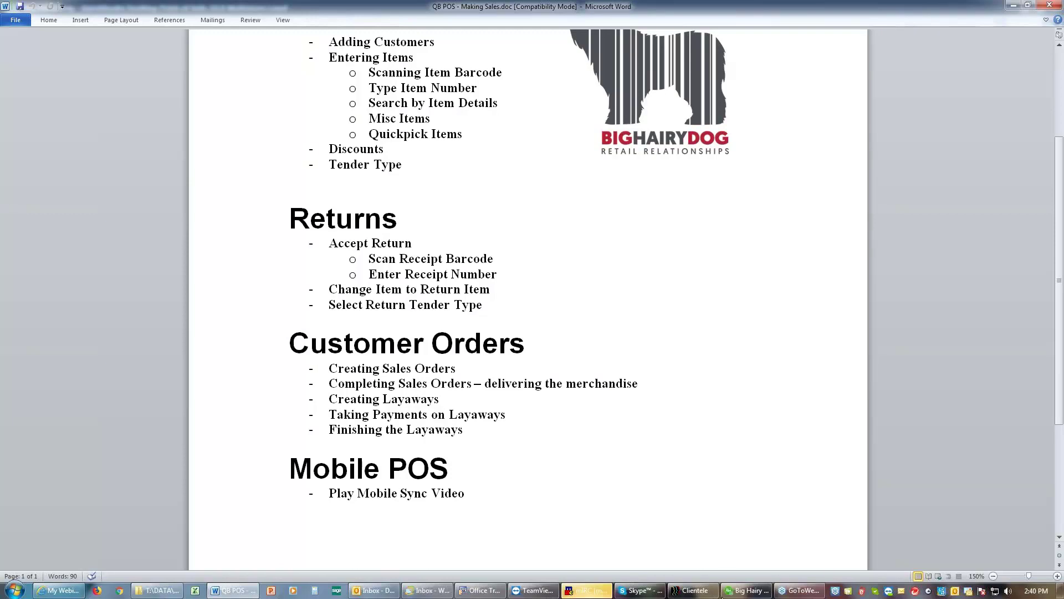
click(747, 590)
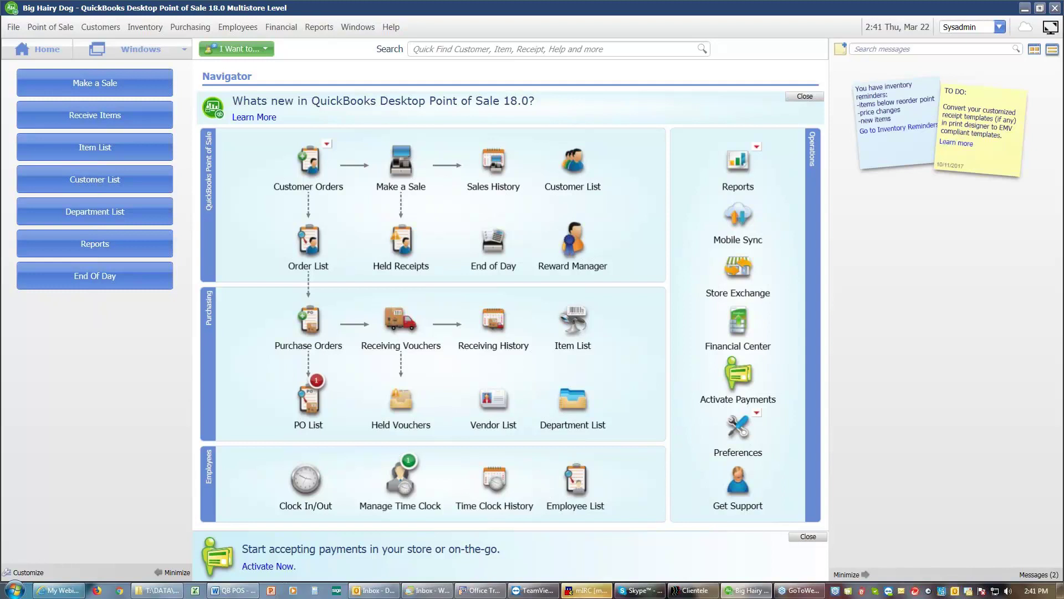
Step: Watch the Mobile Sync demo video in a maximized browser window
click(735, 220)
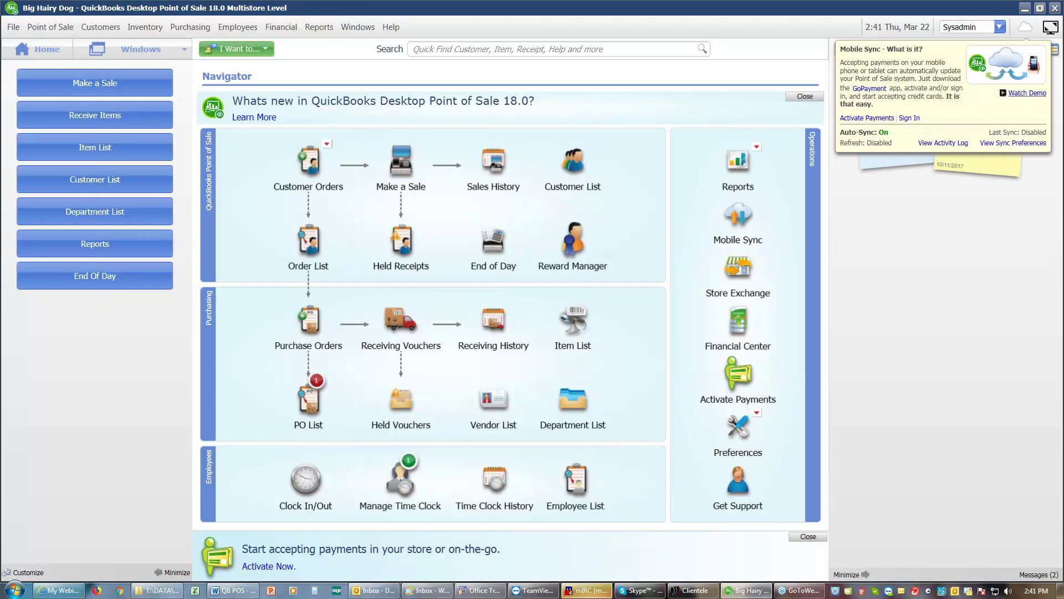
click(1027, 92)
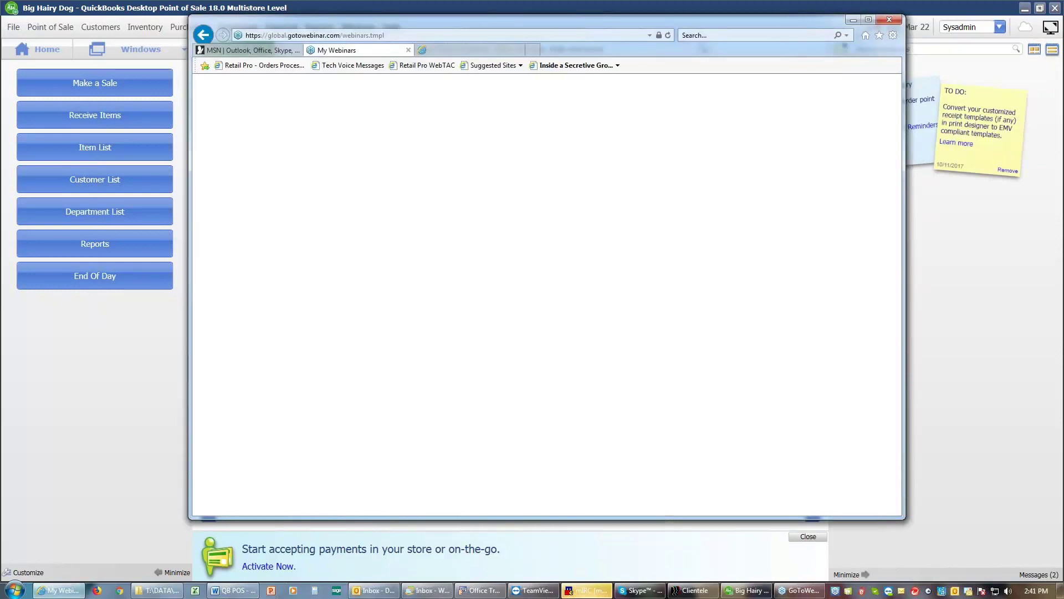
click(867, 21)
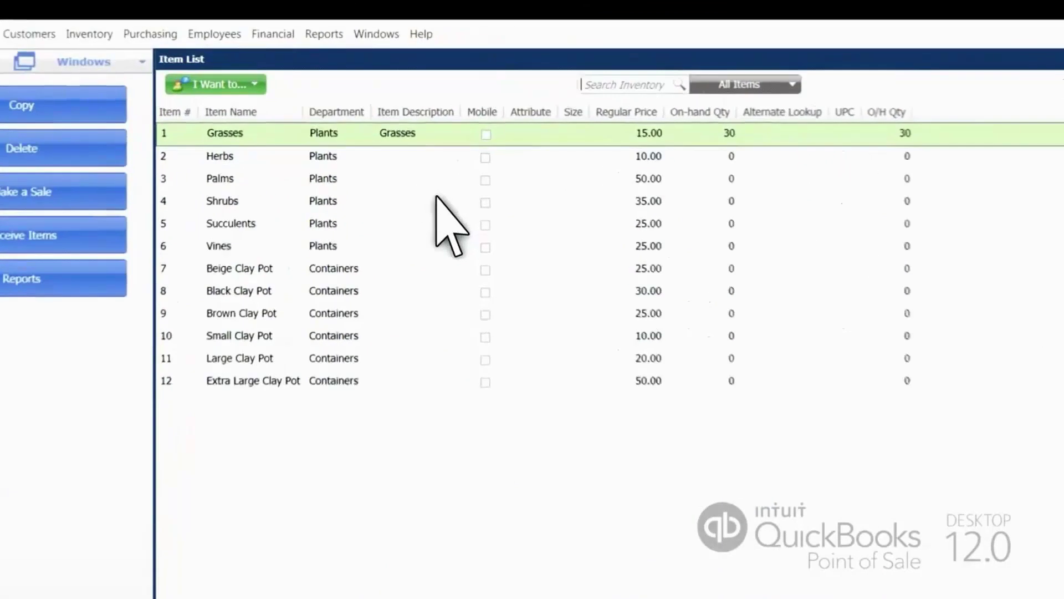
Step: Play the mobile sale demo video to its 1:23 end and exit full screen
double_click(475, 148)
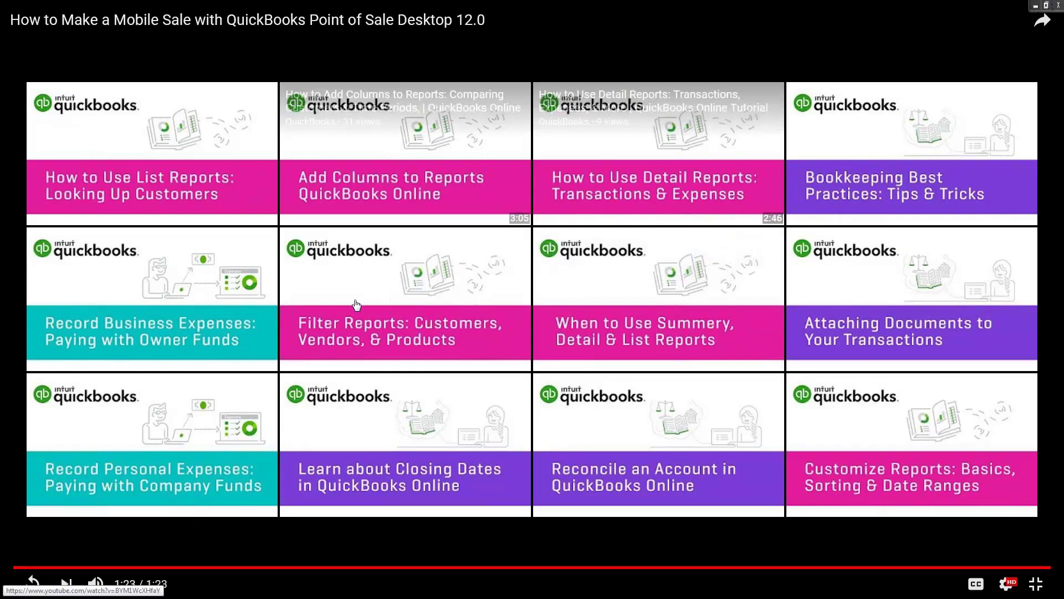
click(1036, 584)
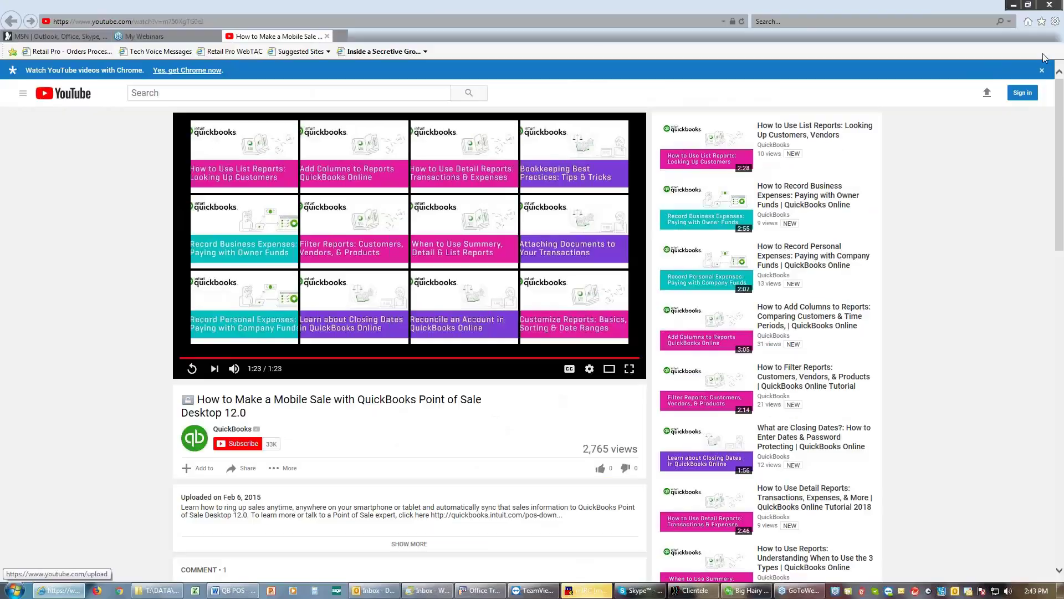
Step: Close the browser to return to the QuickBooks Point of Sale Navigator
click(1051, 7)
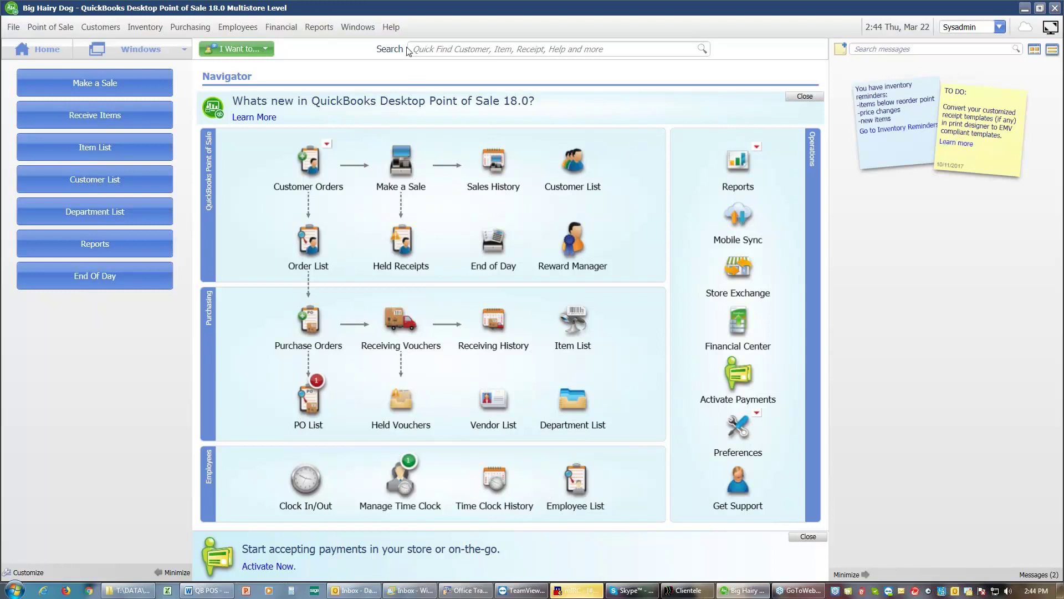
Step: Check for software updates from Help, finding one 4.02 MB update
click(392, 29)
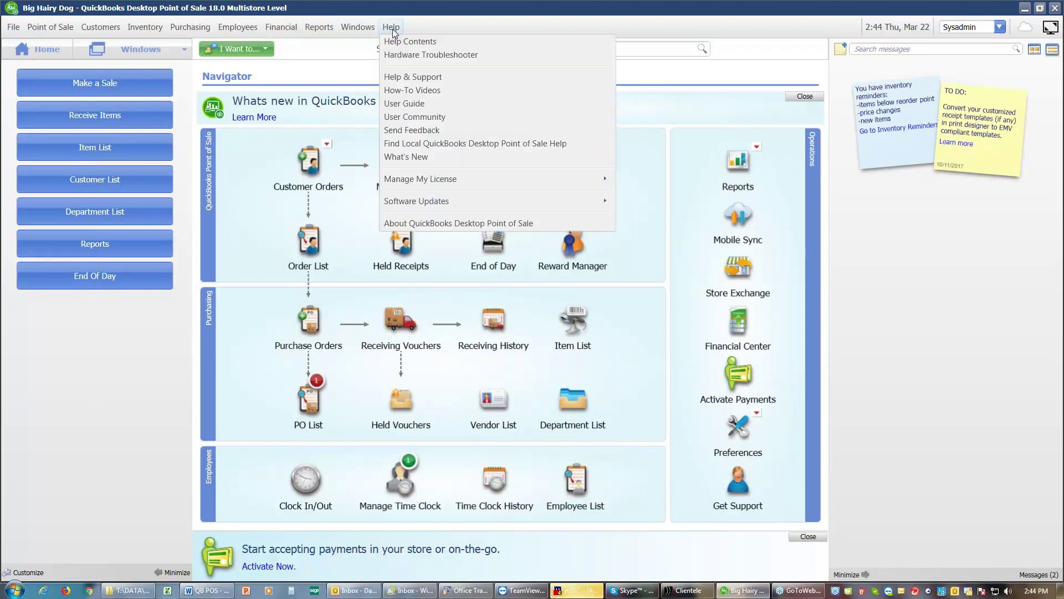
mouse_move(444, 207)
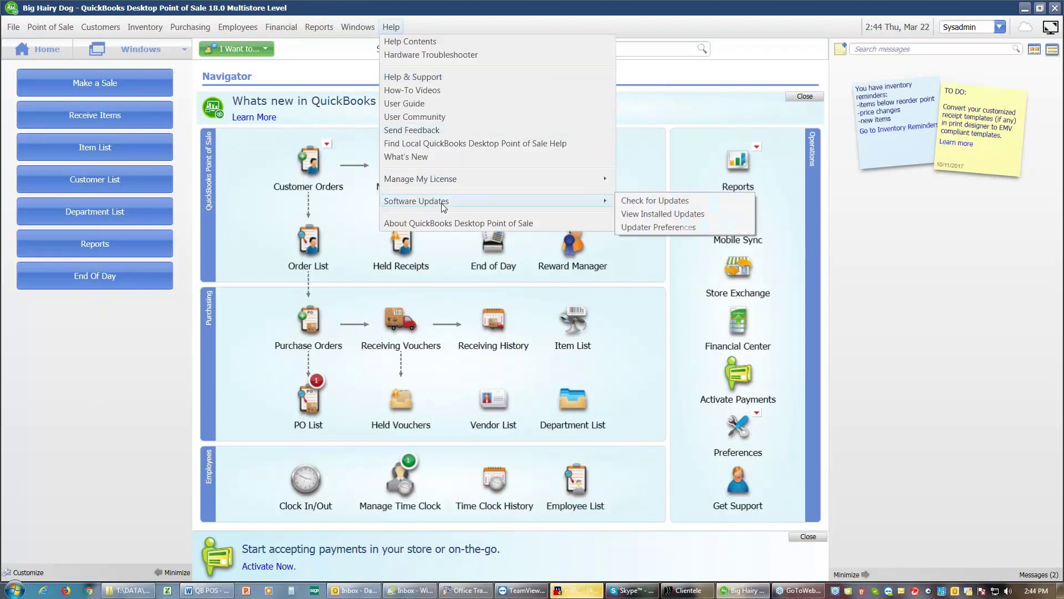
click(637, 203)
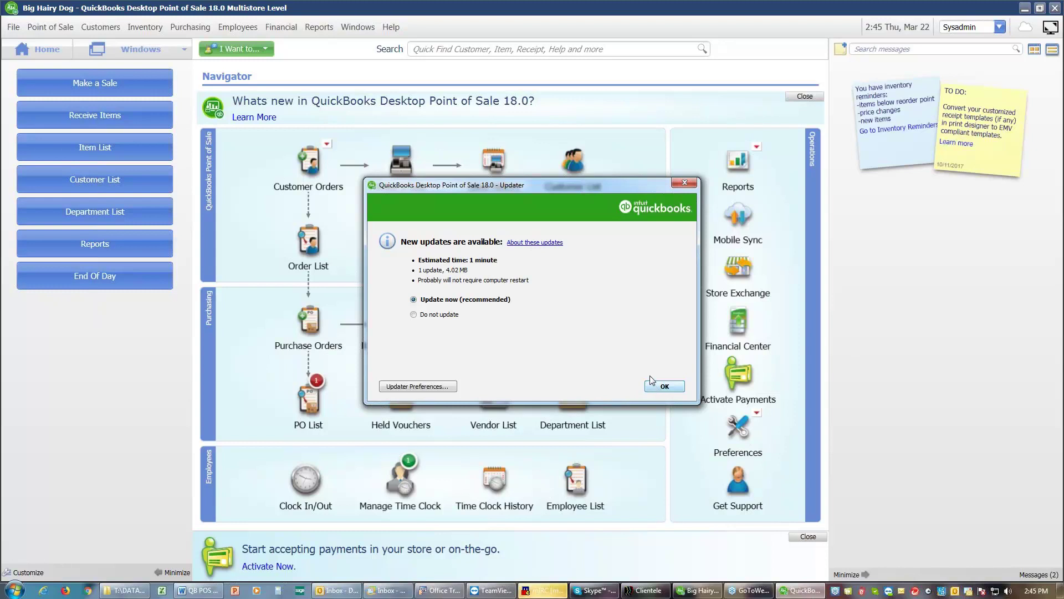
Step: Close the Updater without installing the available update
click(686, 183)
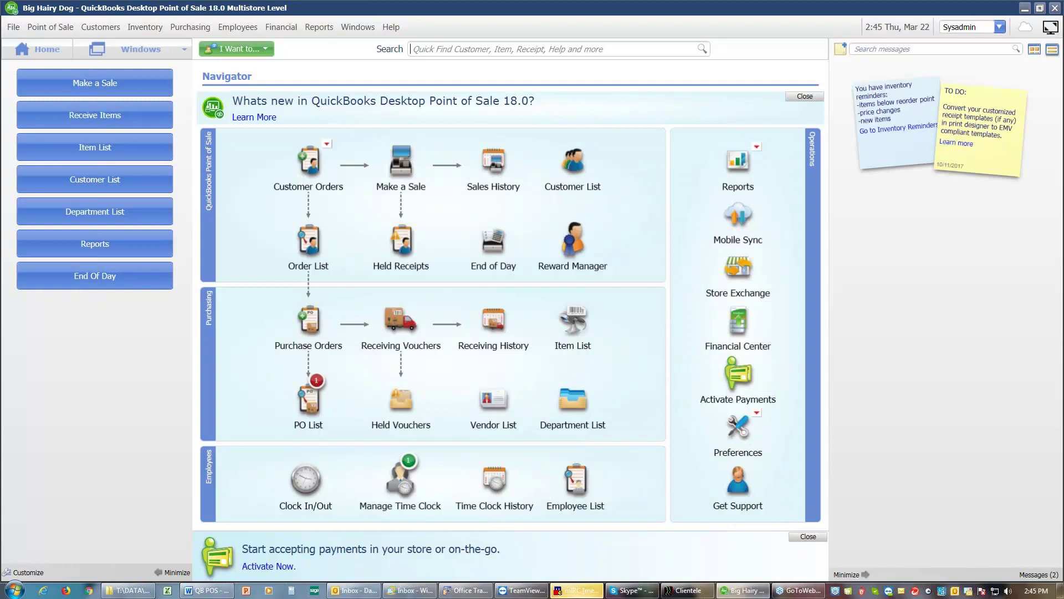